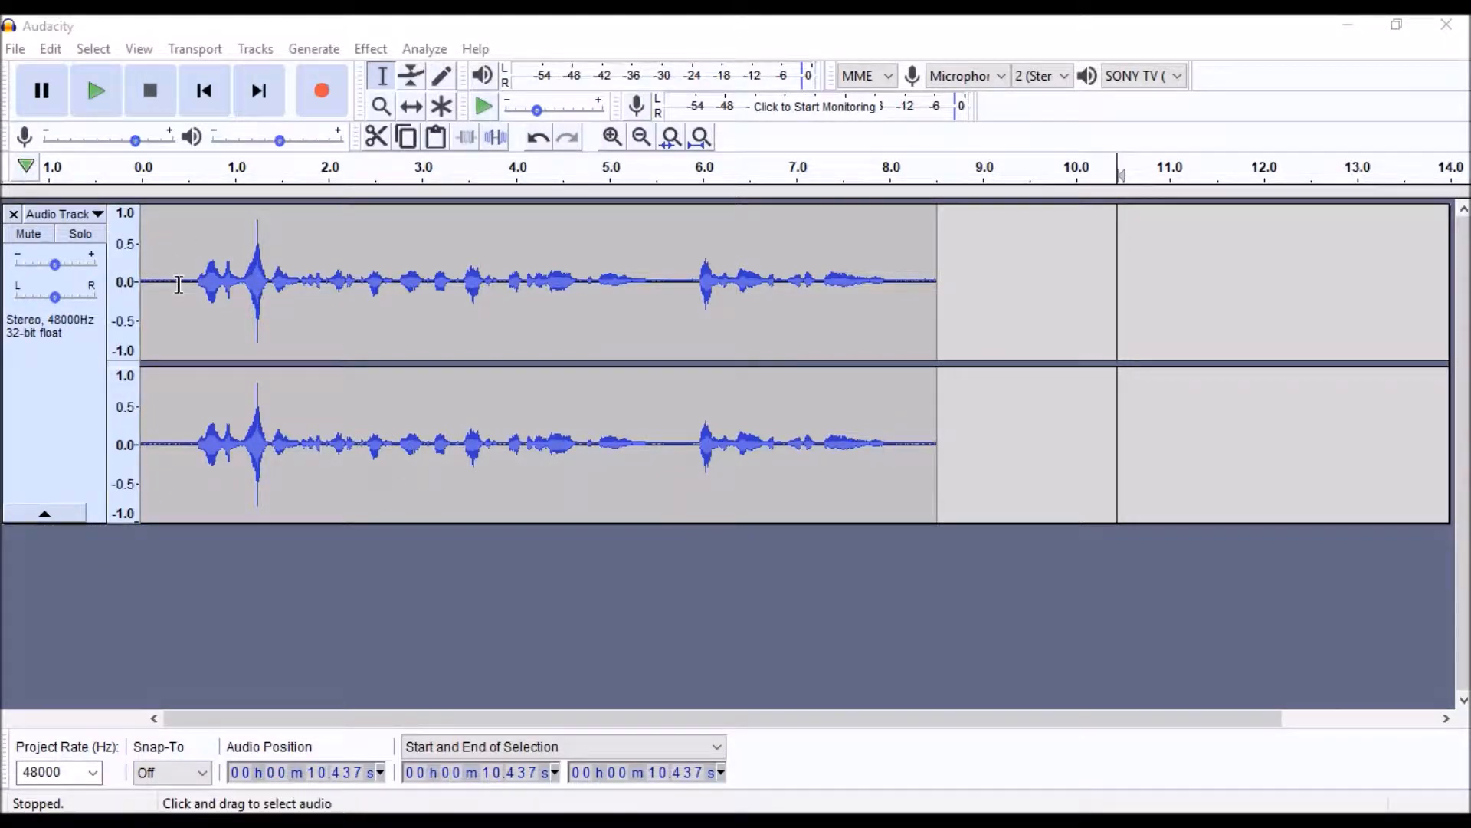
# Capture a noise profile with Noise Reduction from the silent first 0.5 seconds or so of the track
pyautogui.moveTo(192, 285); pyautogui.dragTo(136, 285)
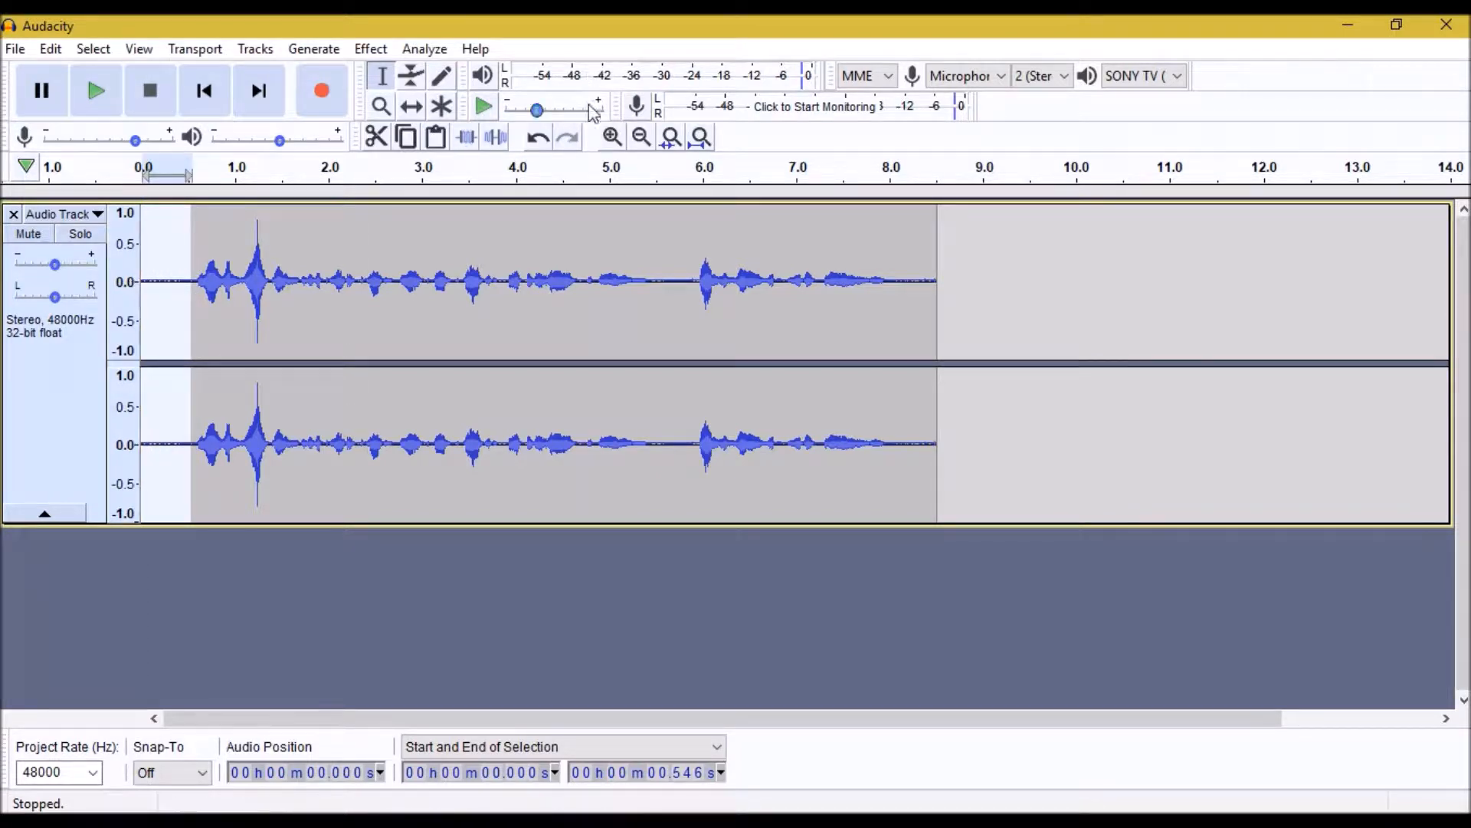
pyautogui.click(372, 50)
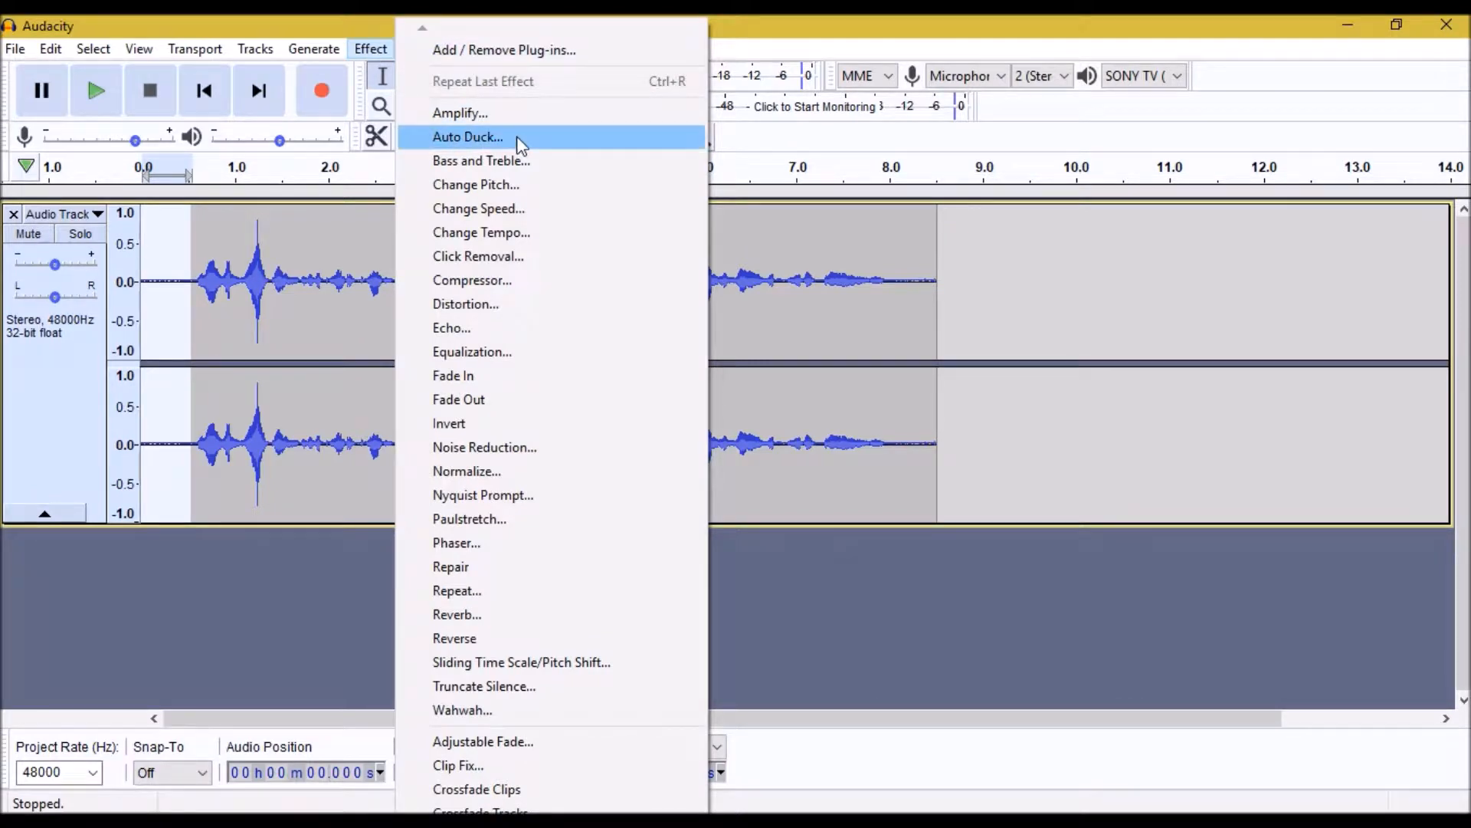
pyautogui.click(488, 446)
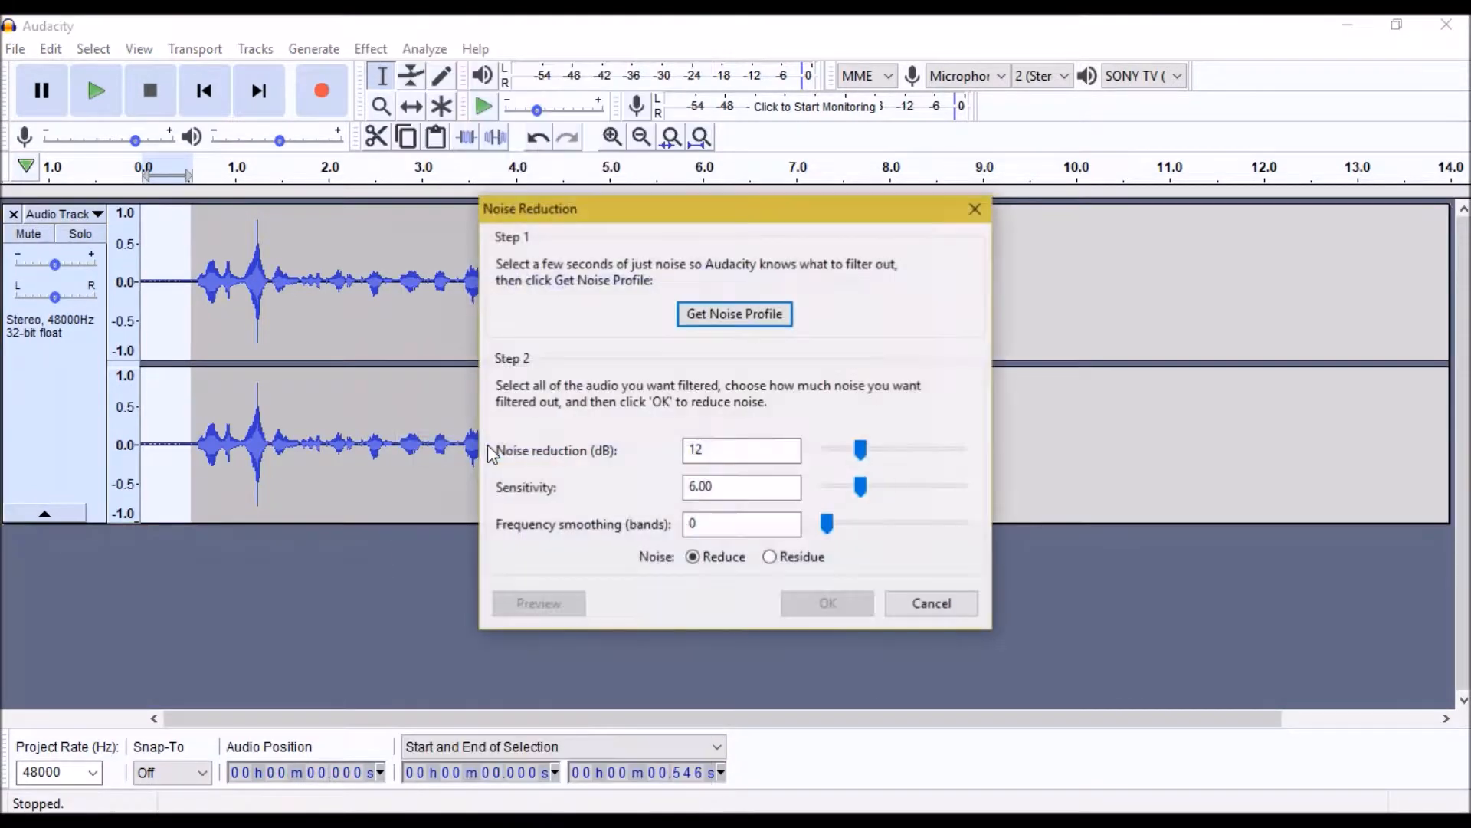
pyautogui.click(772, 315)
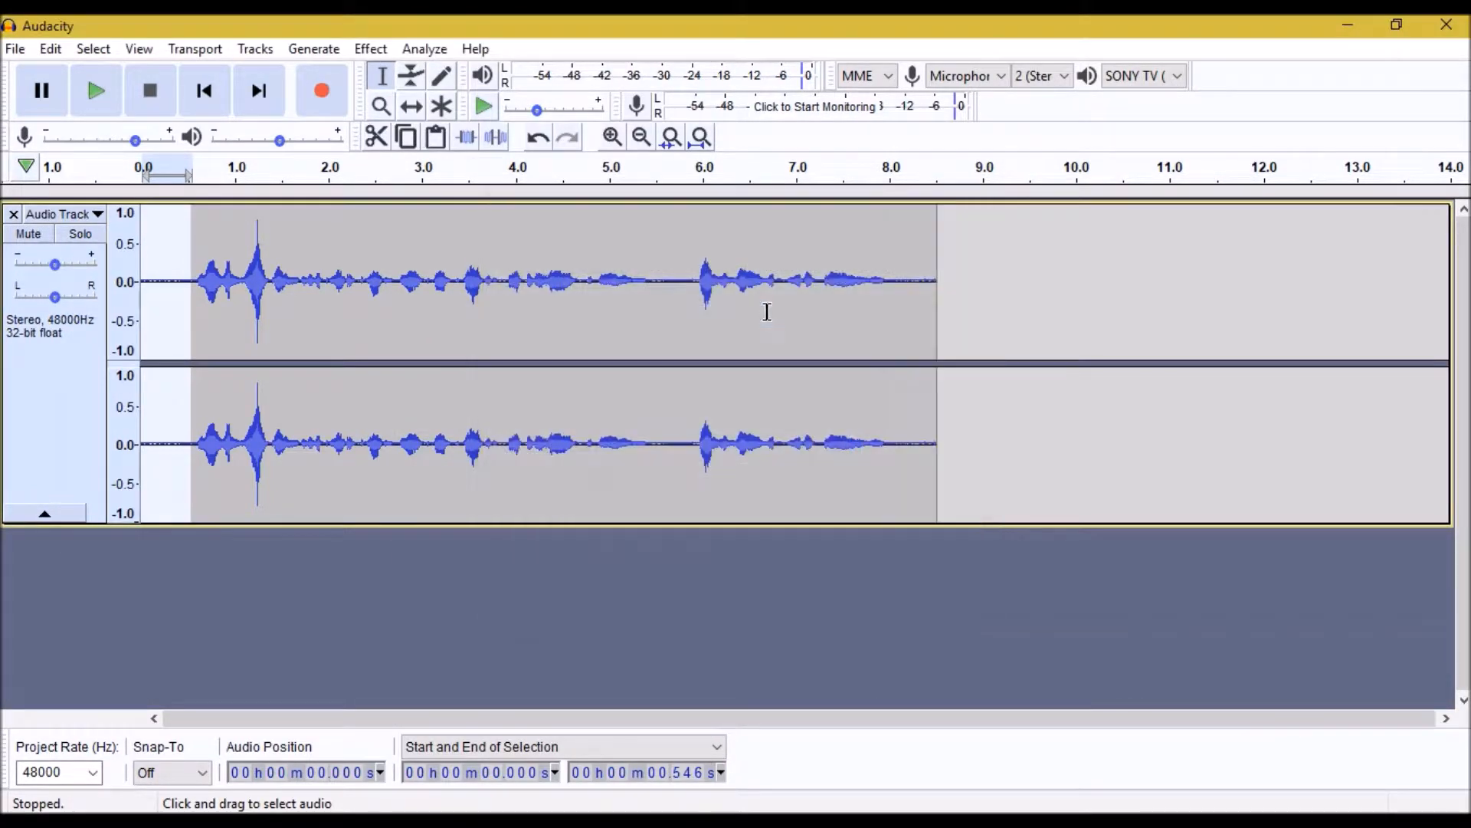
# Apply Noise Reduction to the entire audio track by repeating the effect with the captured profile
pyautogui.click(66, 438)
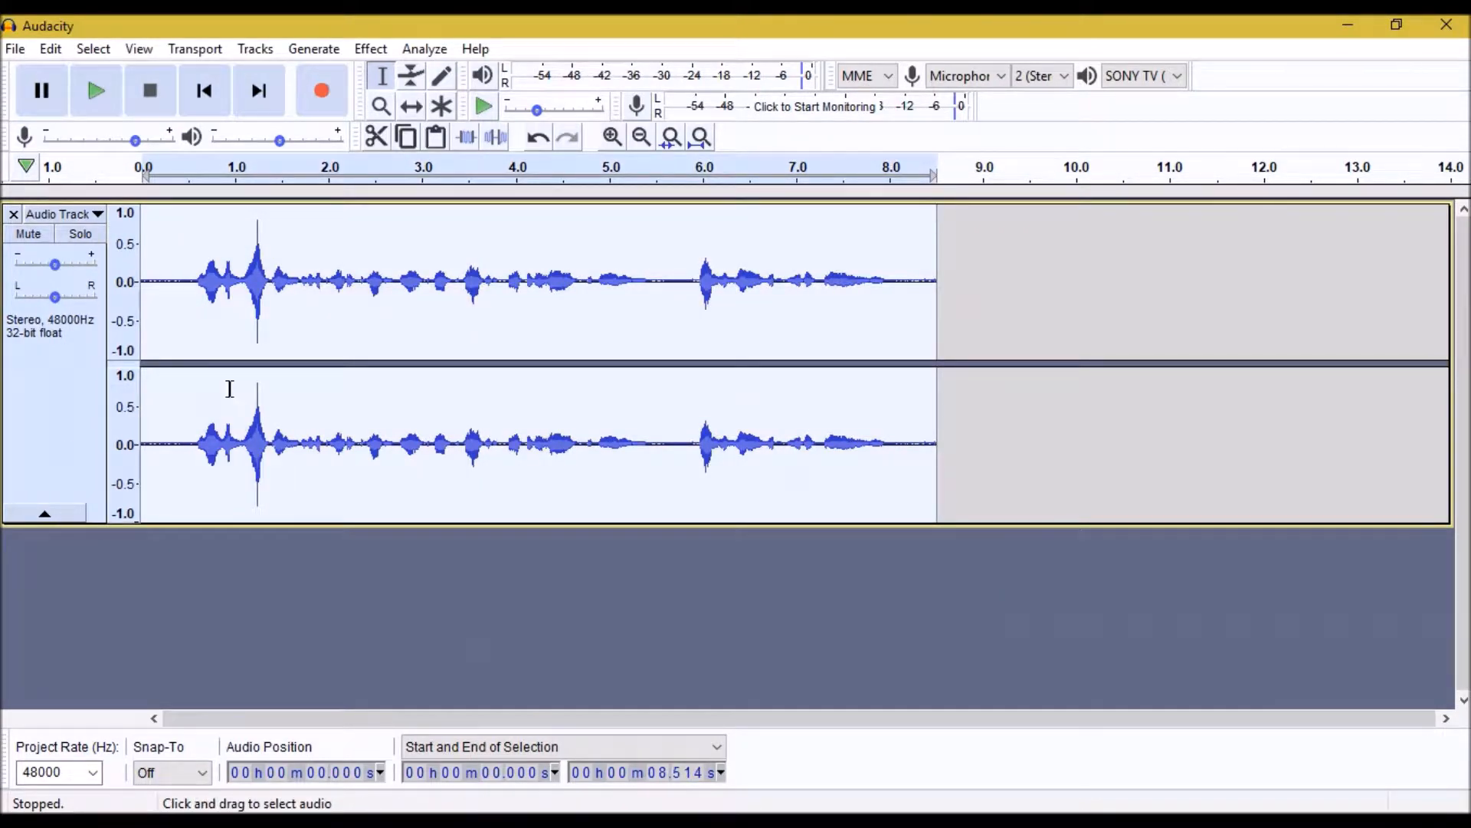
pyautogui.click(372, 49)
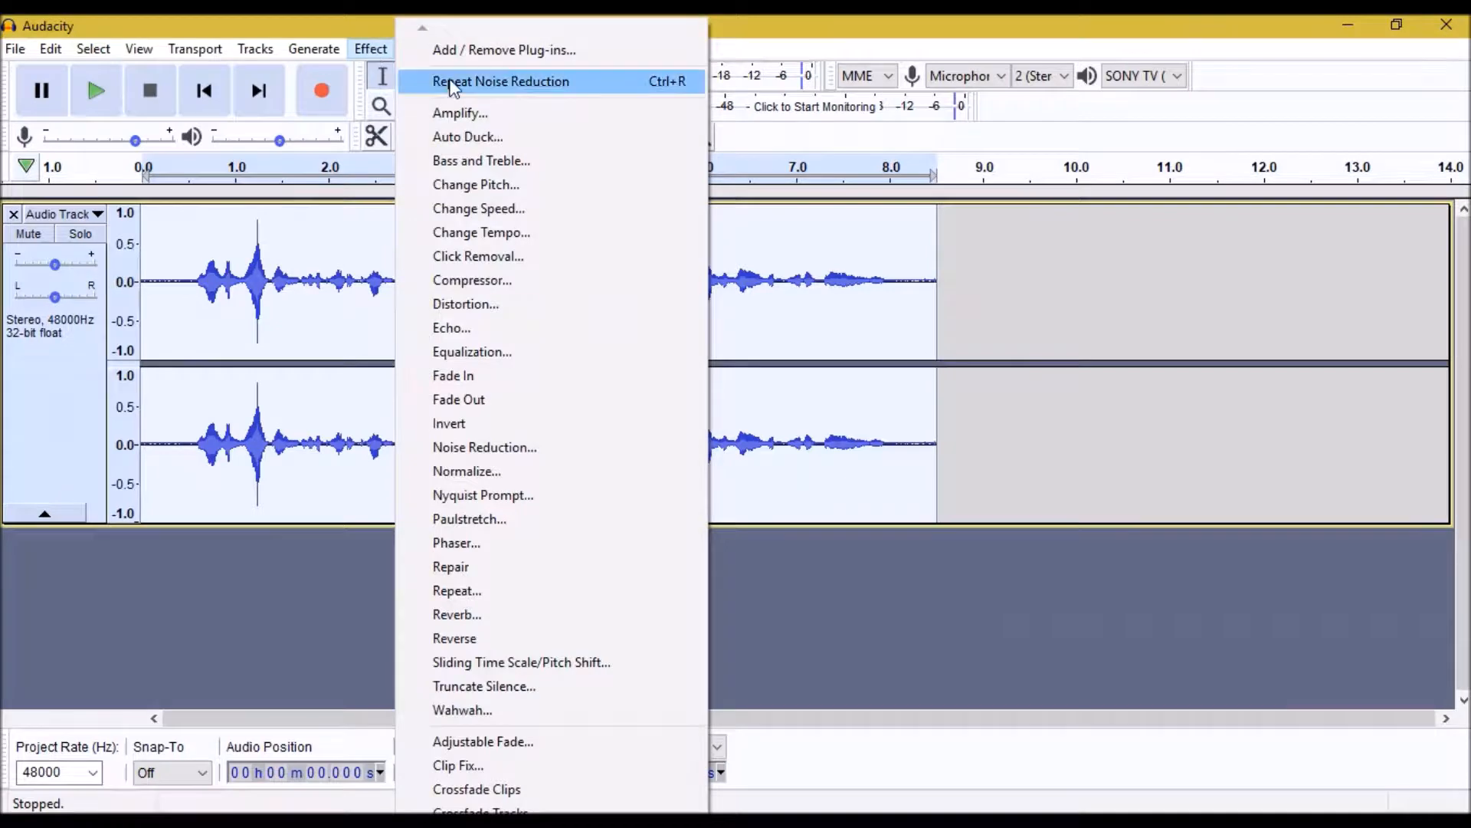
pyautogui.click(543, 90)
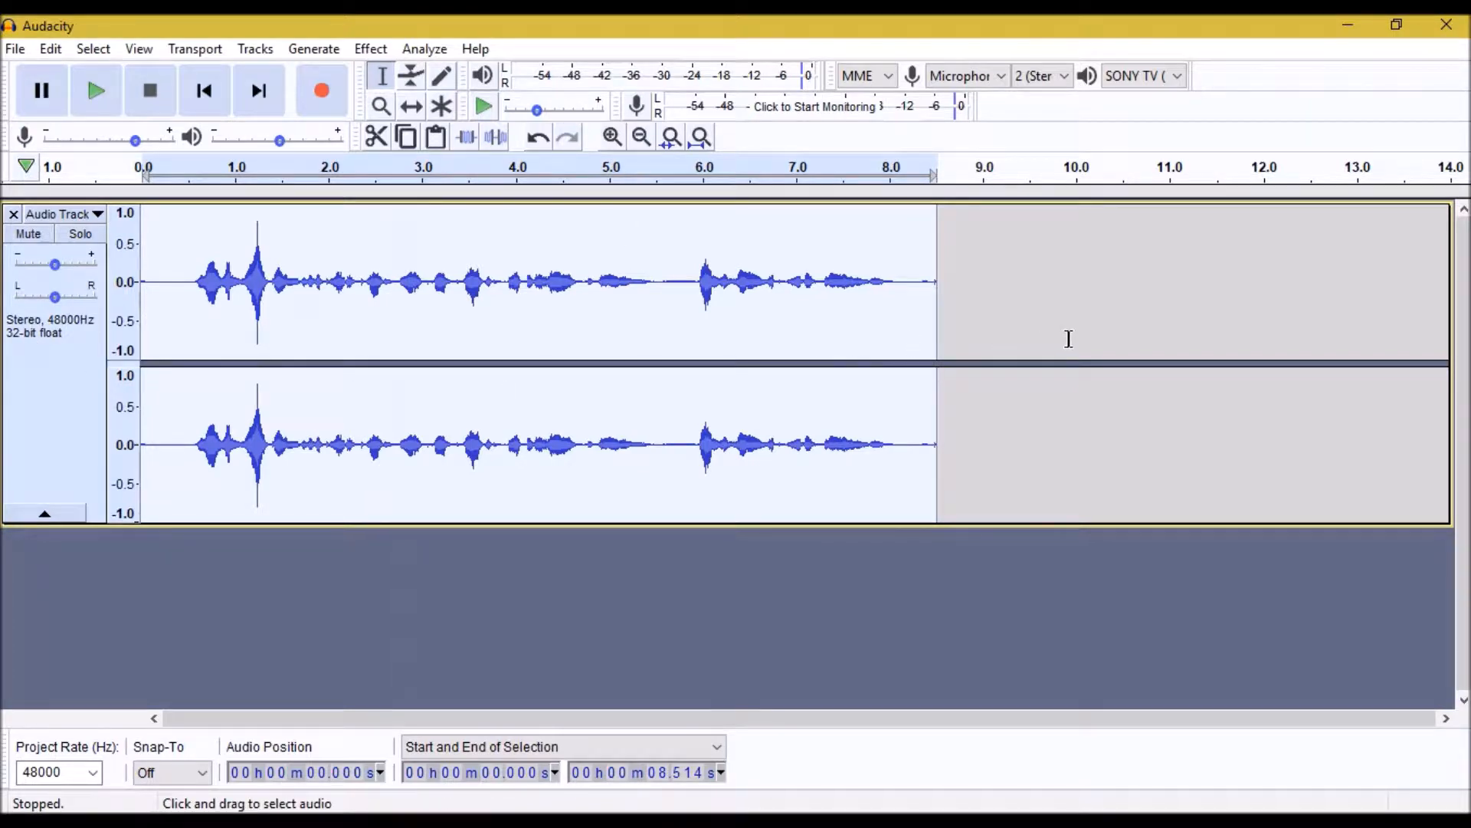
# Trim the silence from both ends of the track, removing everything after about 8.35 seconds and about the first 0.24 seconds
pyautogui.moveTo(923, 284); pyautogui.dragTo(945, 287)
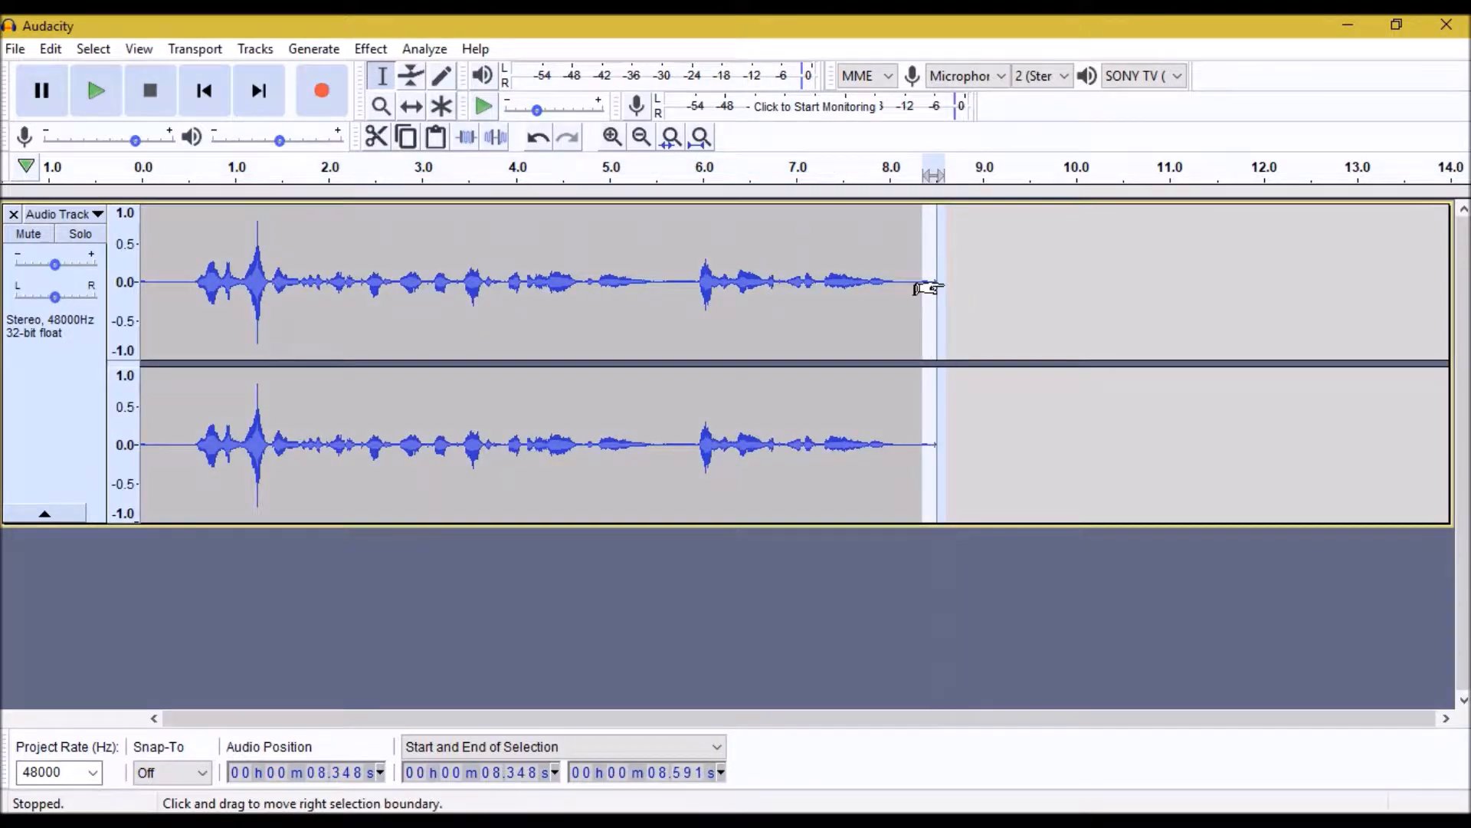
pyautogui.press('Delete')
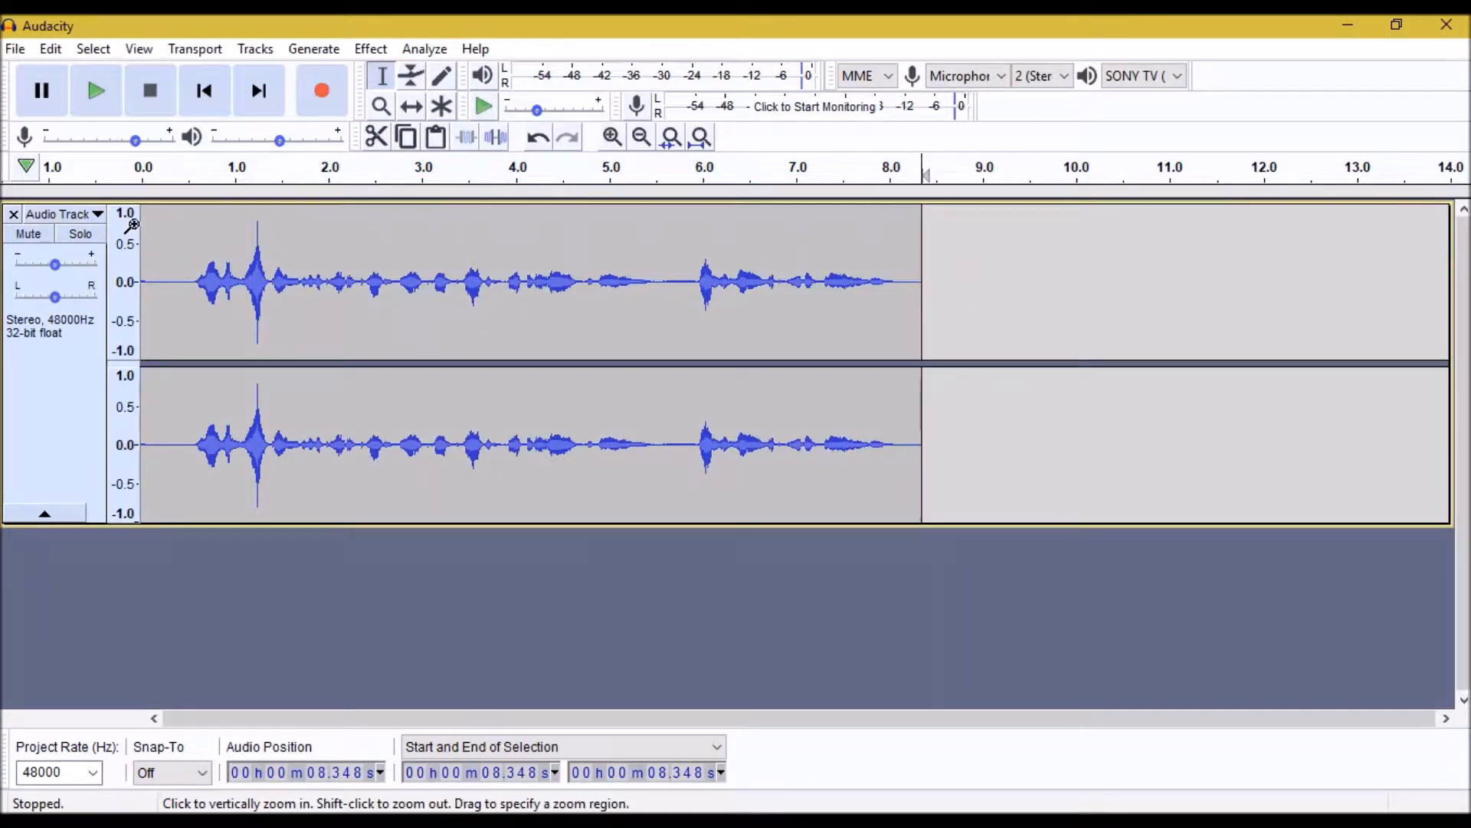
pyautogui.moveTo(156, 280); pyautogui.dragTo(125, 281)
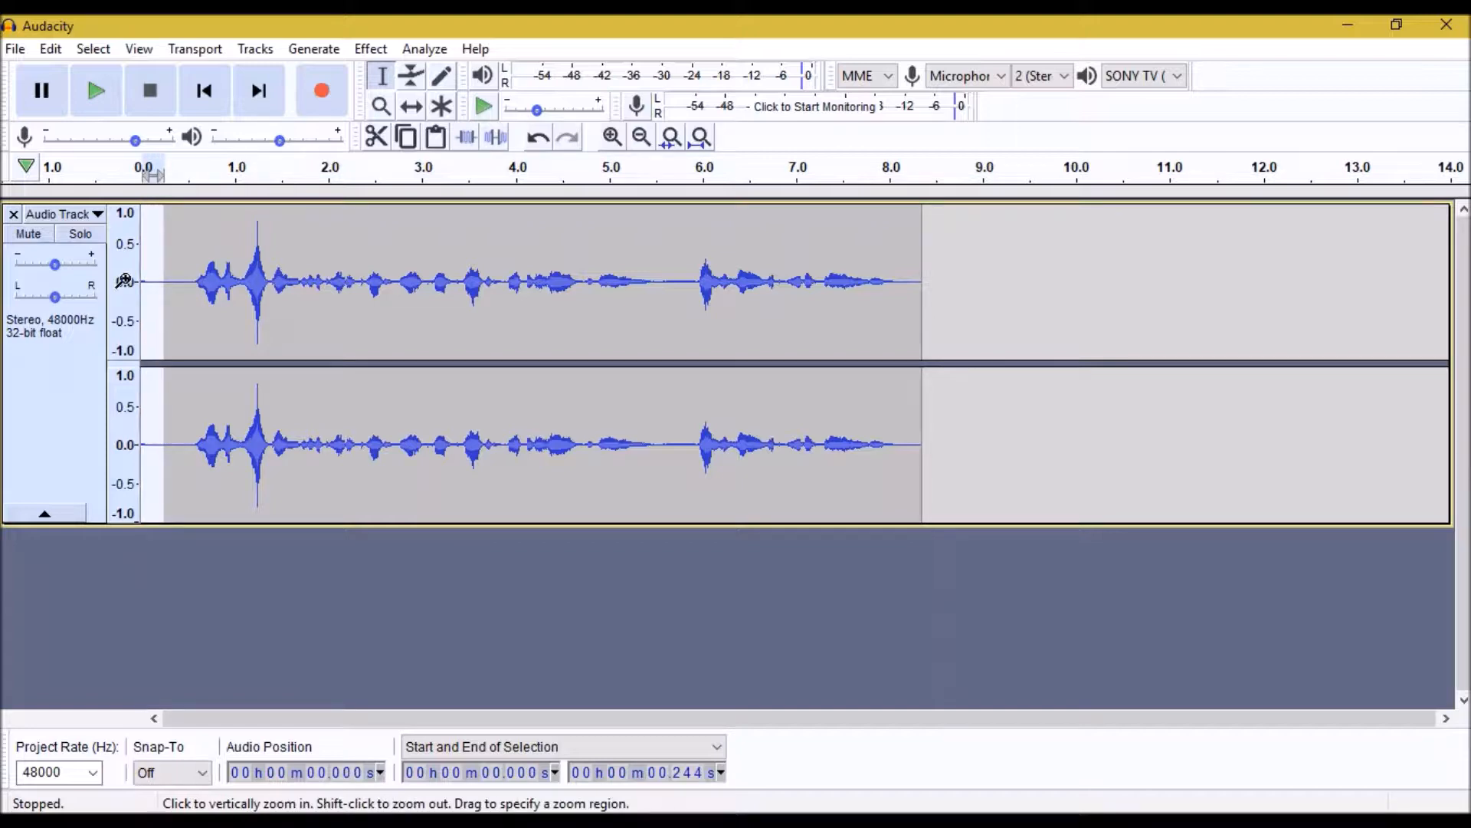
pyautogui.press('Delete')
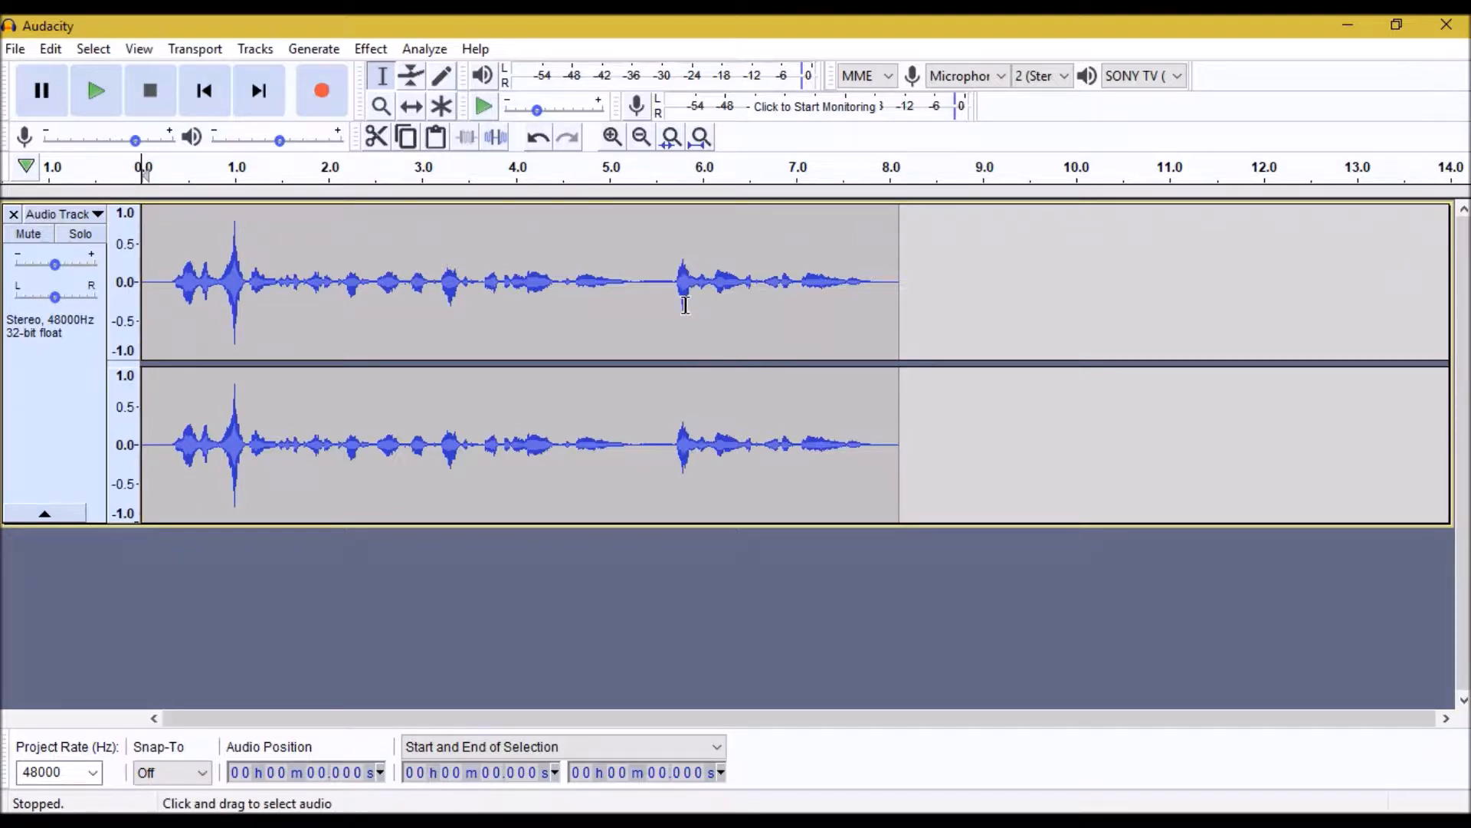
# Apply the Compressor to the whole track with threshold -21 dB, noise floor -45 dB, ratio 2:1, attack 0.20 s and release 1.0 s
pyautogui.click(45, 433)
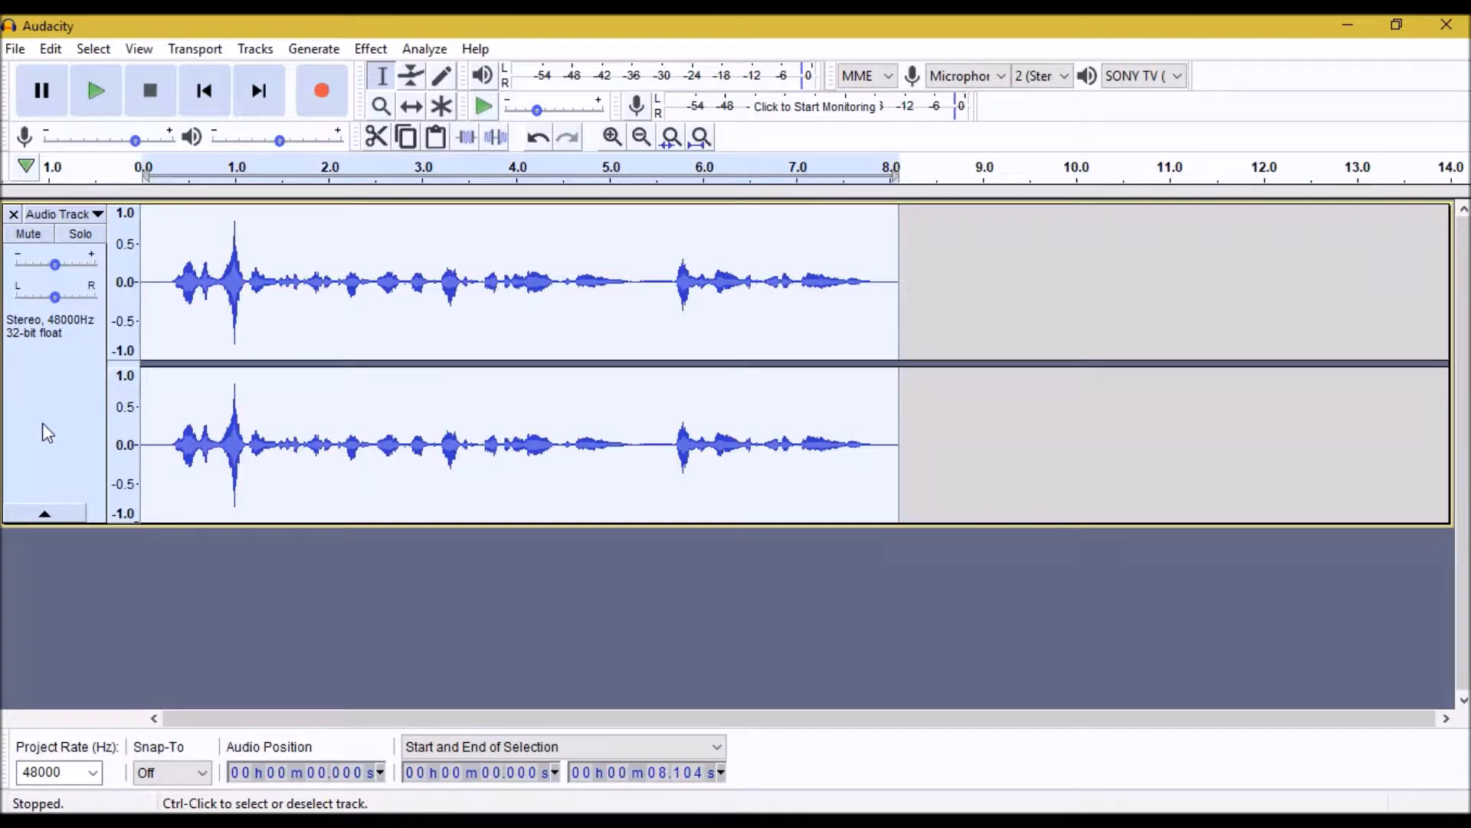
pyautogui.click(384, 49)
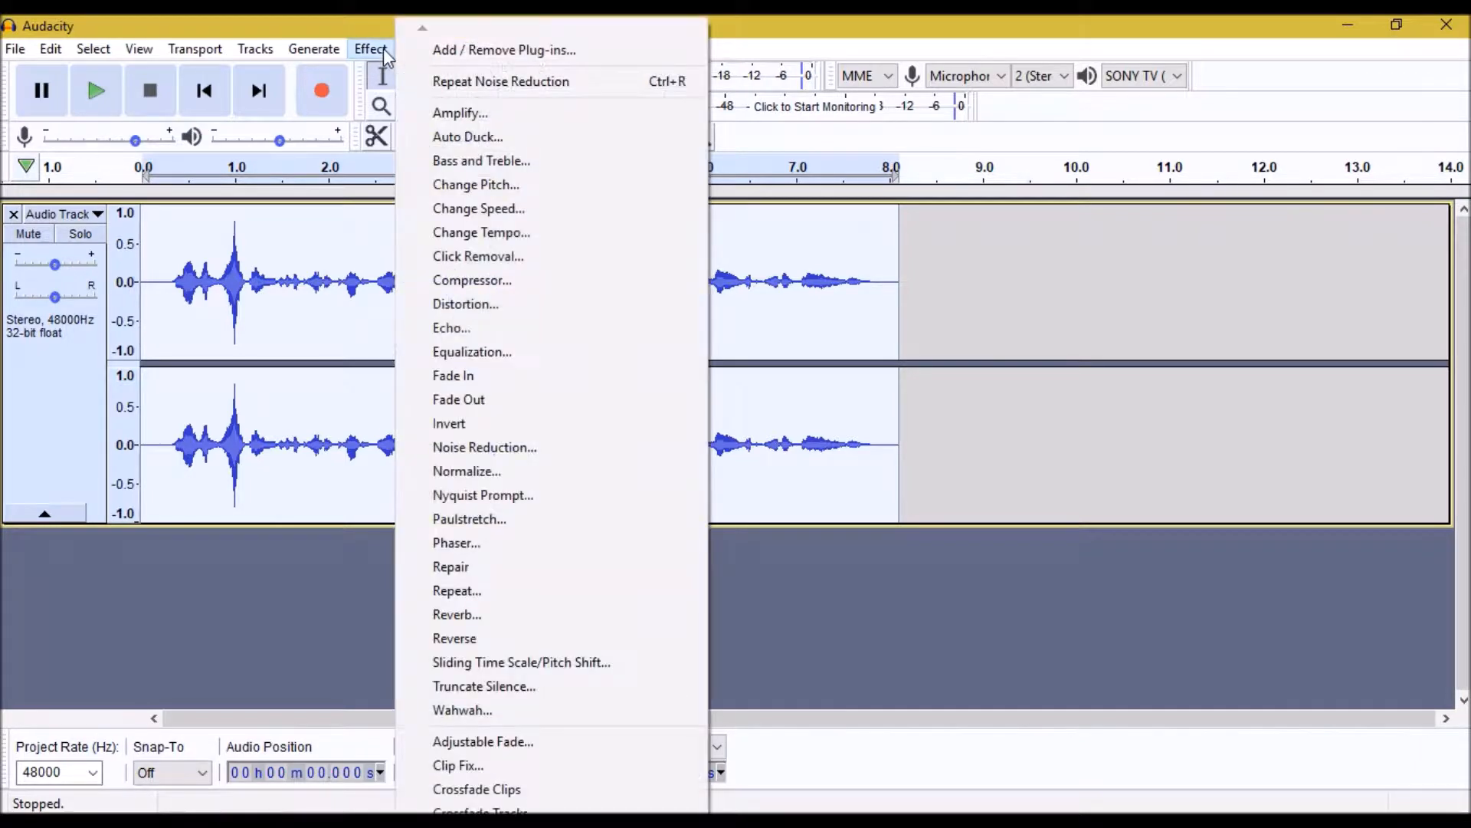
pyautogui.click(506, 280)
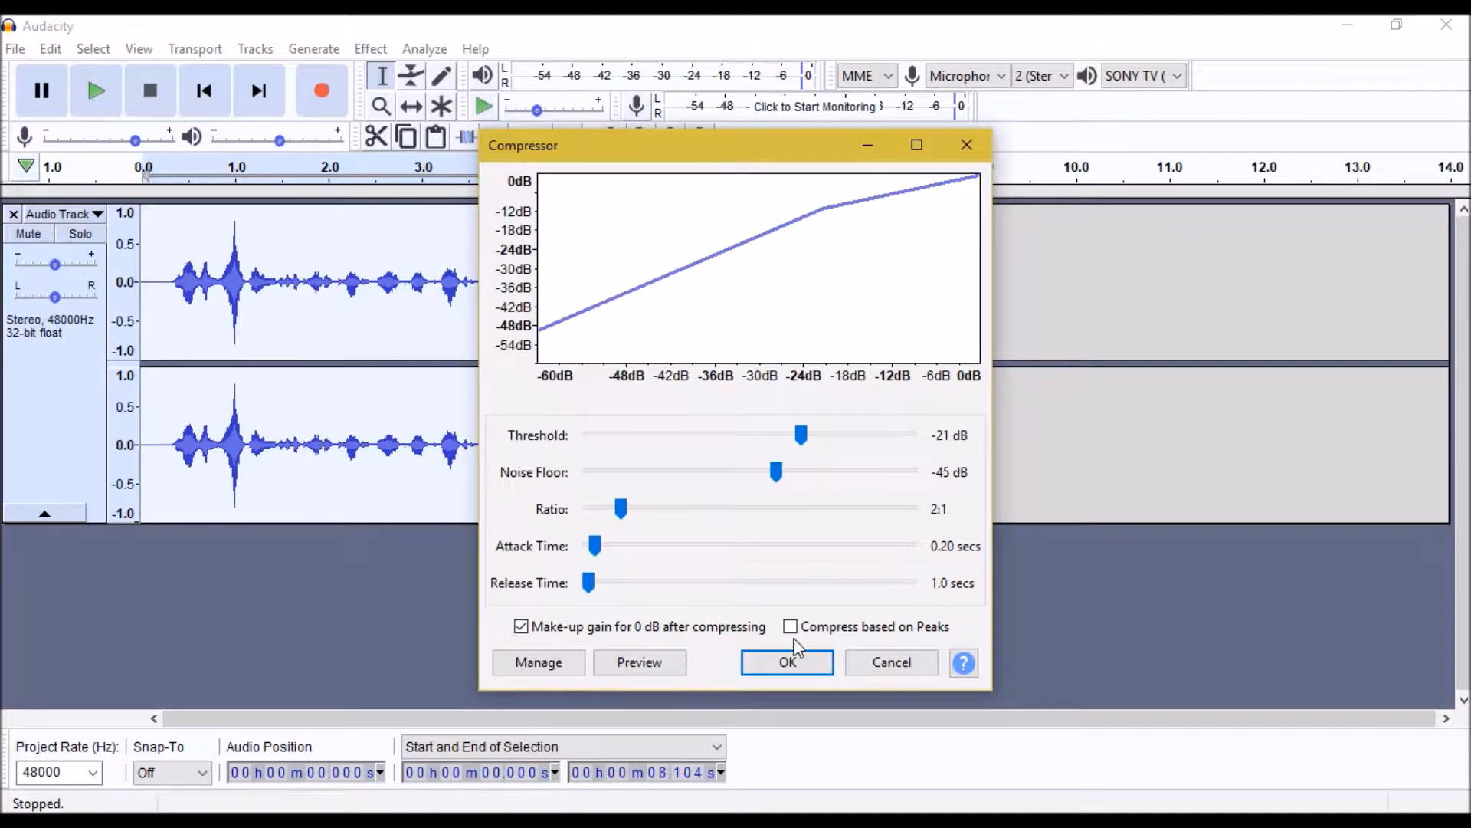
pyautogui.click(787, 668)
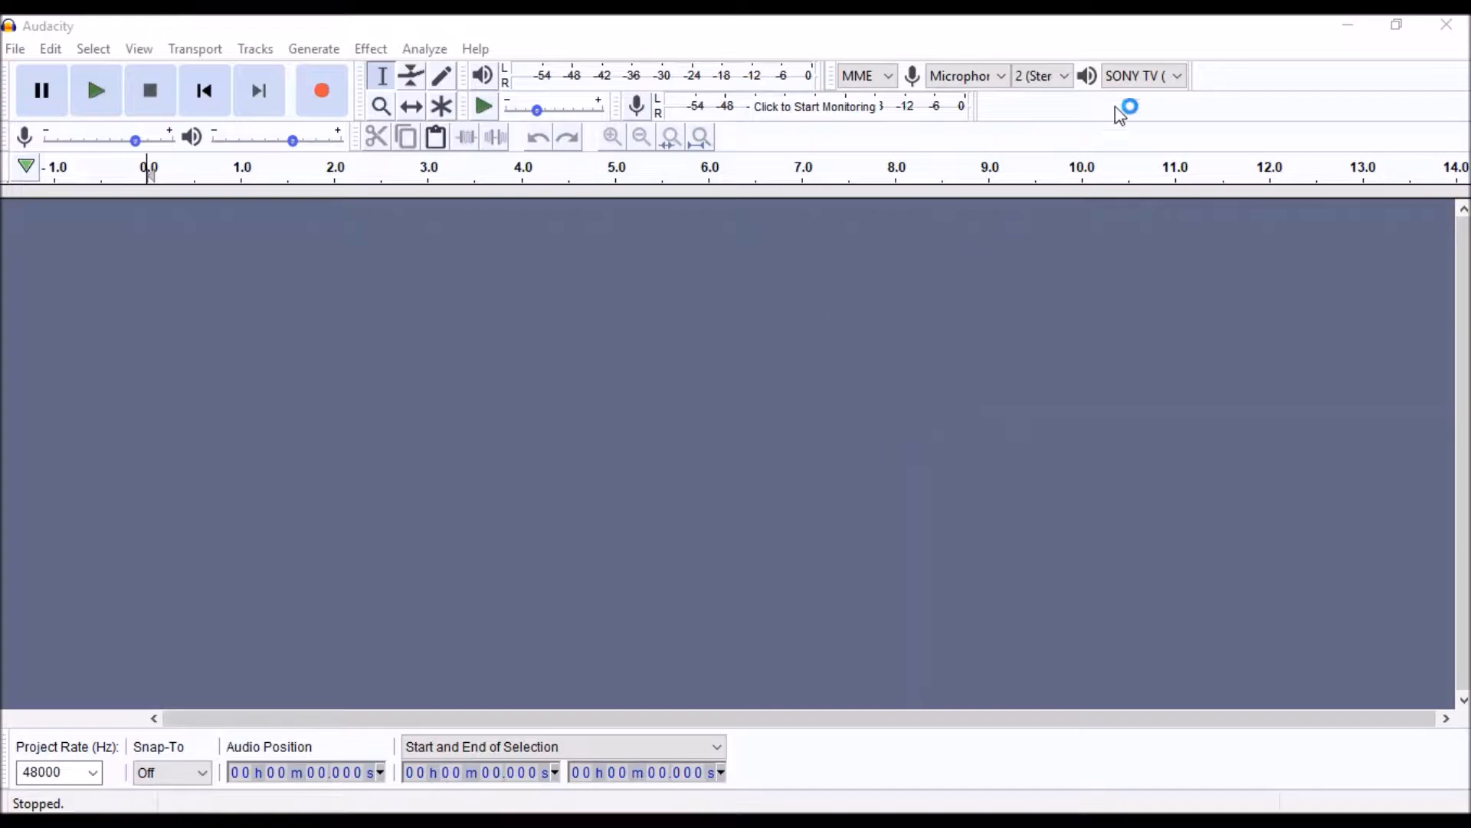
# Arrange a reduced Audacity window beside File Explorer and open the Episode 10 folder of Candid Cashflow Podcast
pyautogui.click(1397, 25)
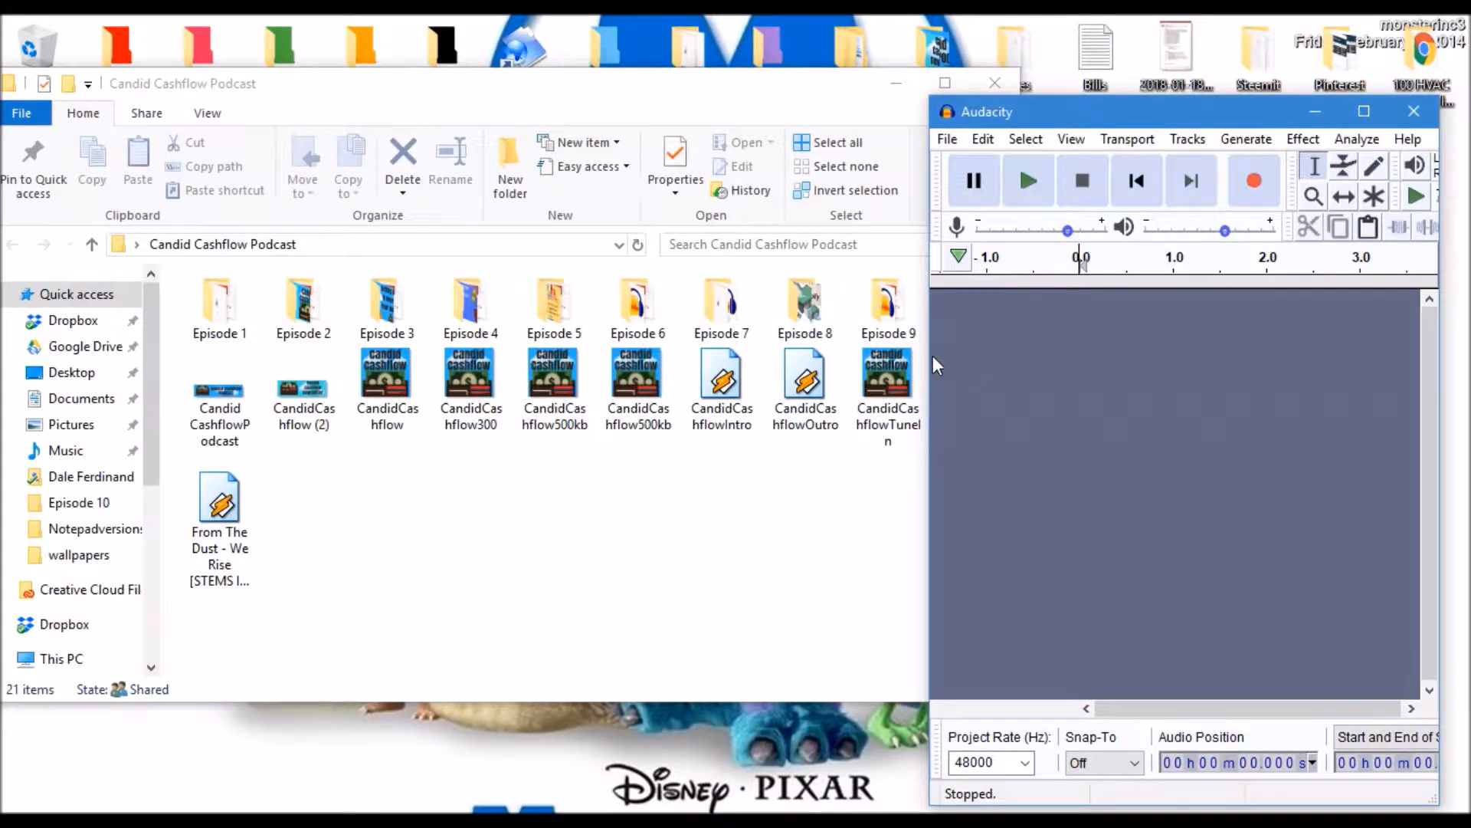
pyautogui.moveTo(932, 356); pyautogui.dragTo(835, 356)
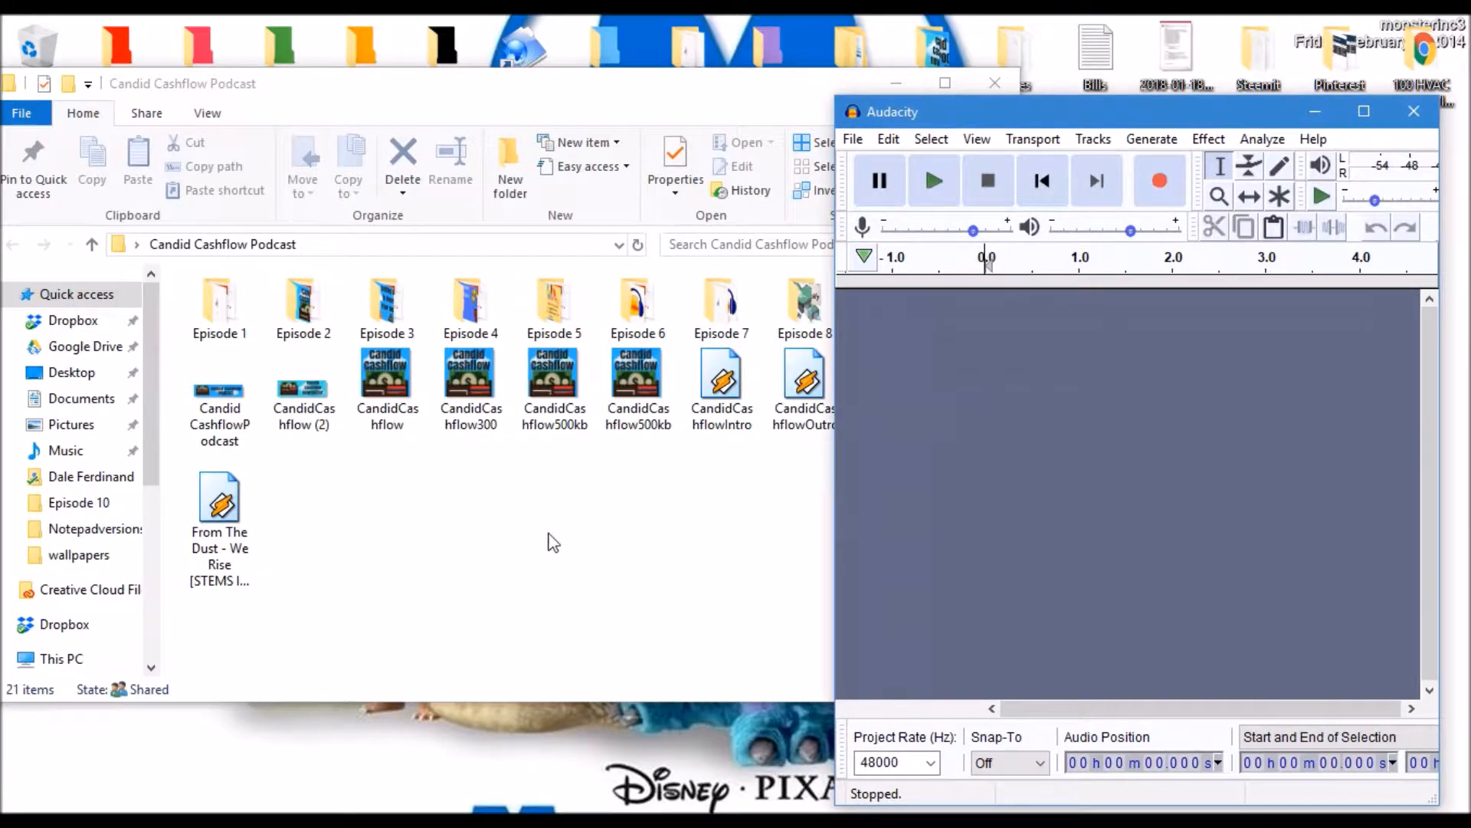
pyautogui.click(554, 542)
pyautogui.doubleClick(888, 307)
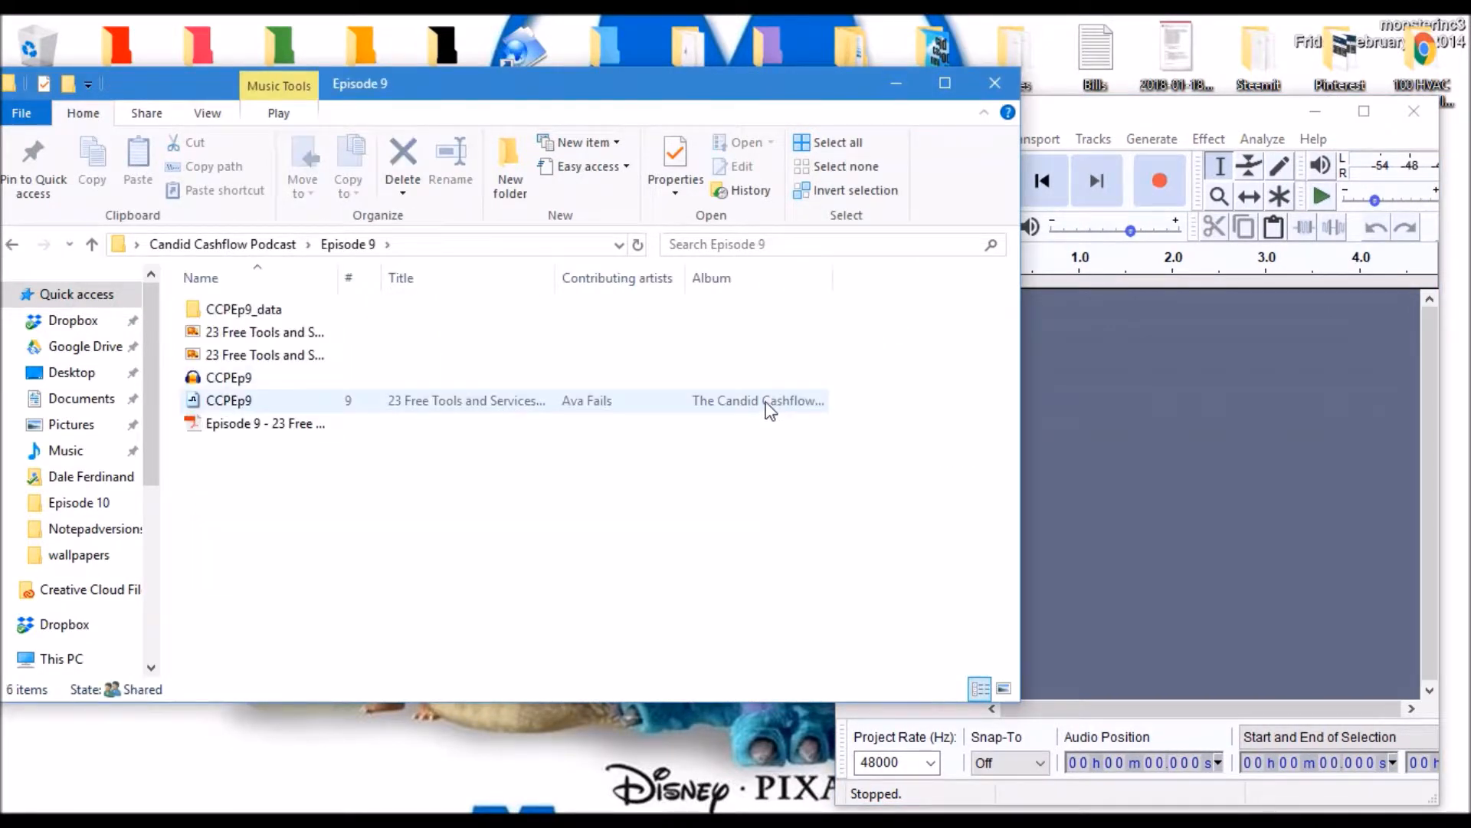
pyautogui.hotkey('alt', 'Left')
pyautogui.doubleClick(969, 323)
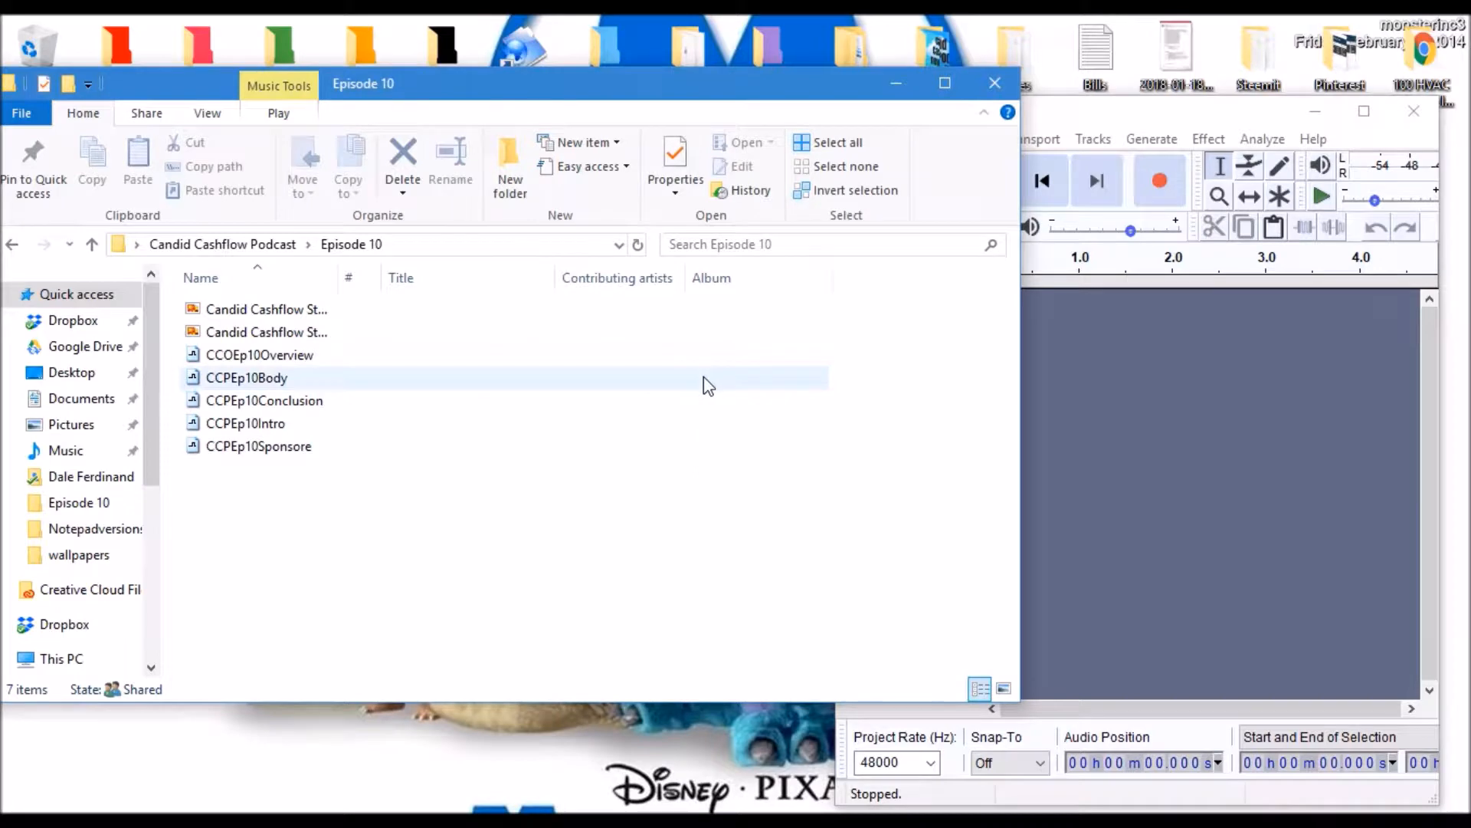
# Import CCPEp10Intro from the Episode 10 folder into the empty Audacity project and widen the Audacity window
pyautogui.moveTo(319, 517); pyautogui.dragTo(226, 353)
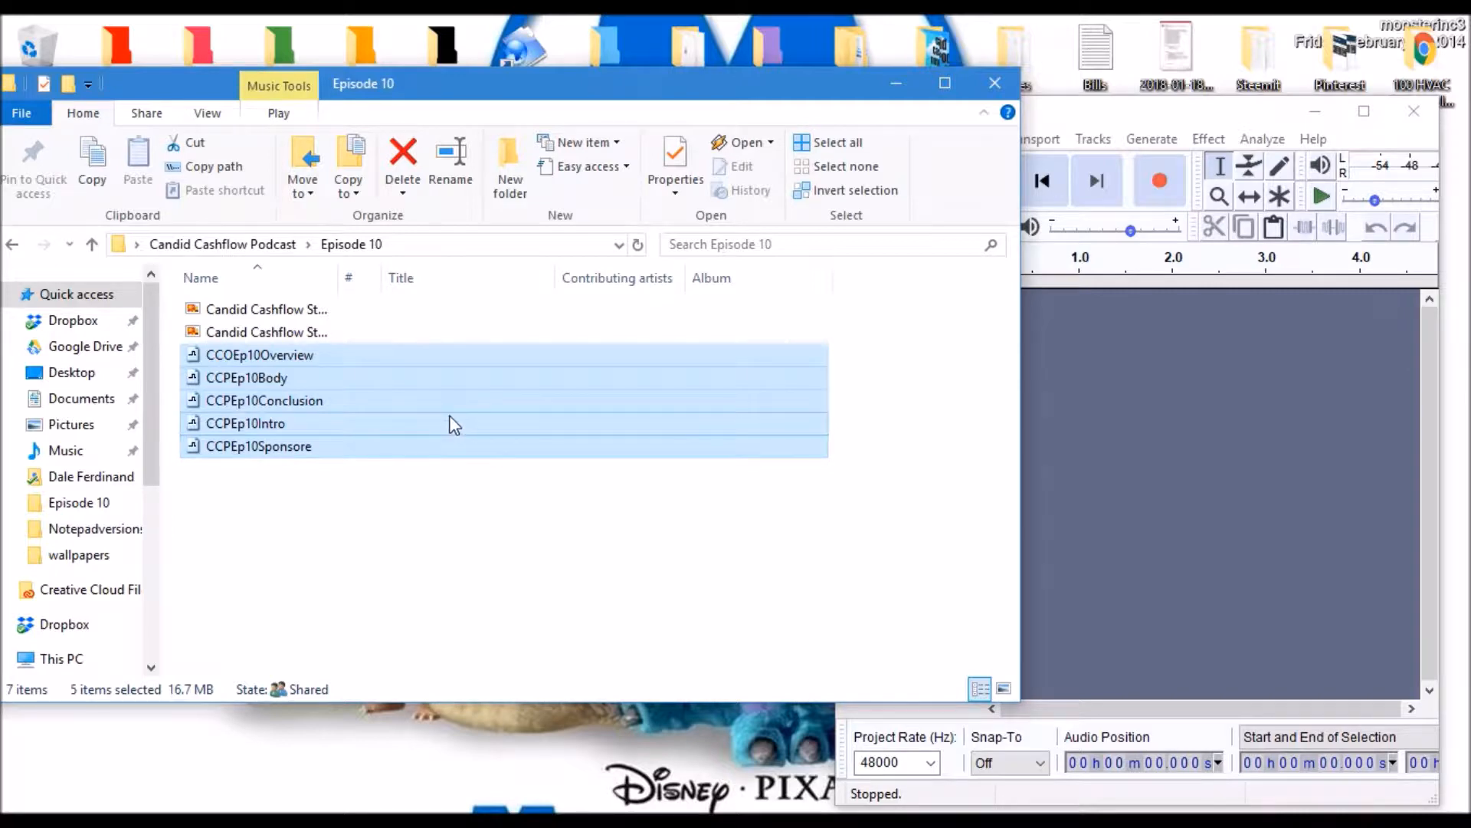
pyautogui.moveTo(454, 420); pyautogui.dragTo(1221, 526)
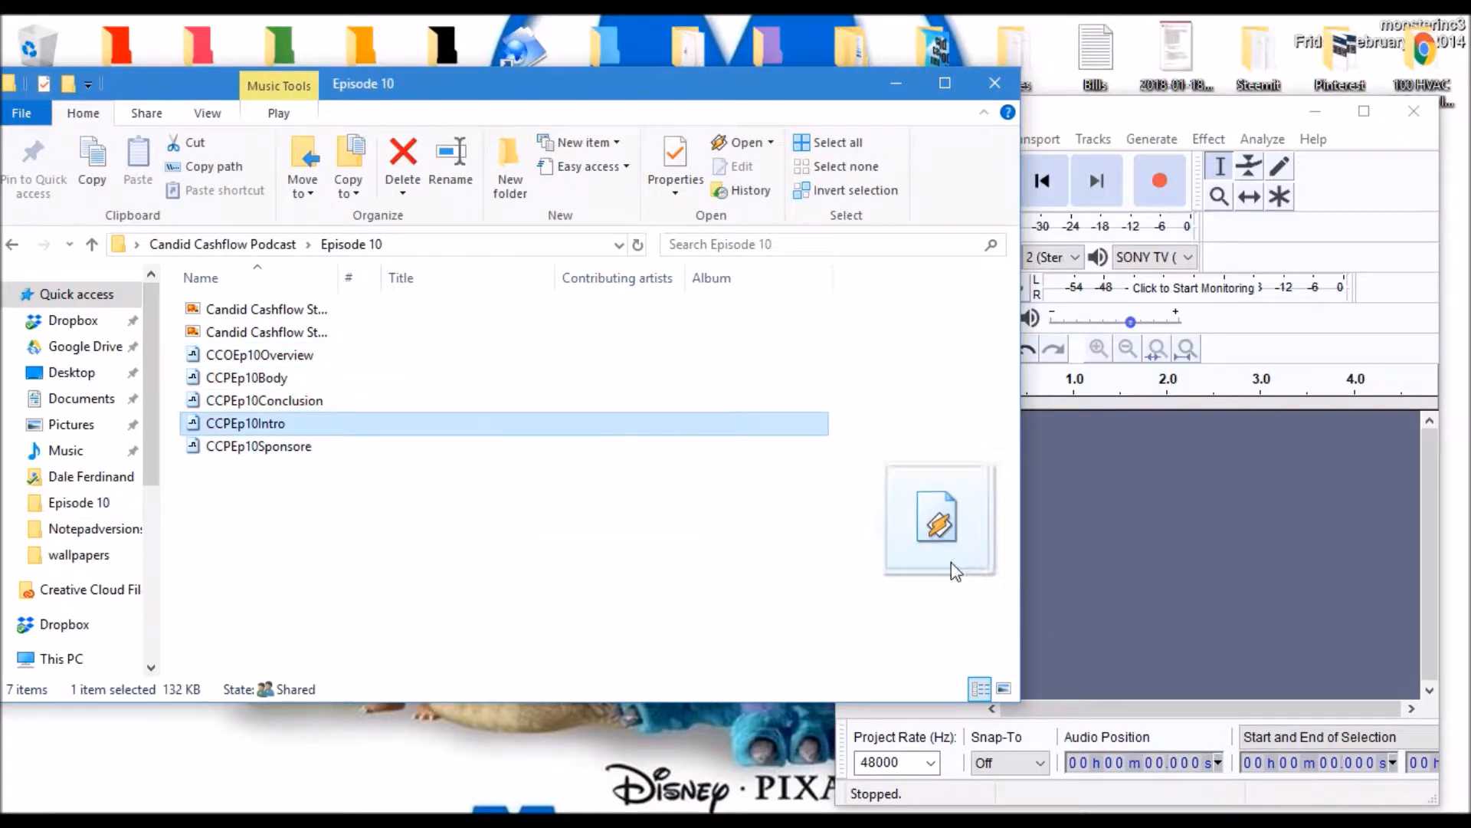
pyautogui.moveTo(955, 572); pyautogui.dragTo(1123, 547)
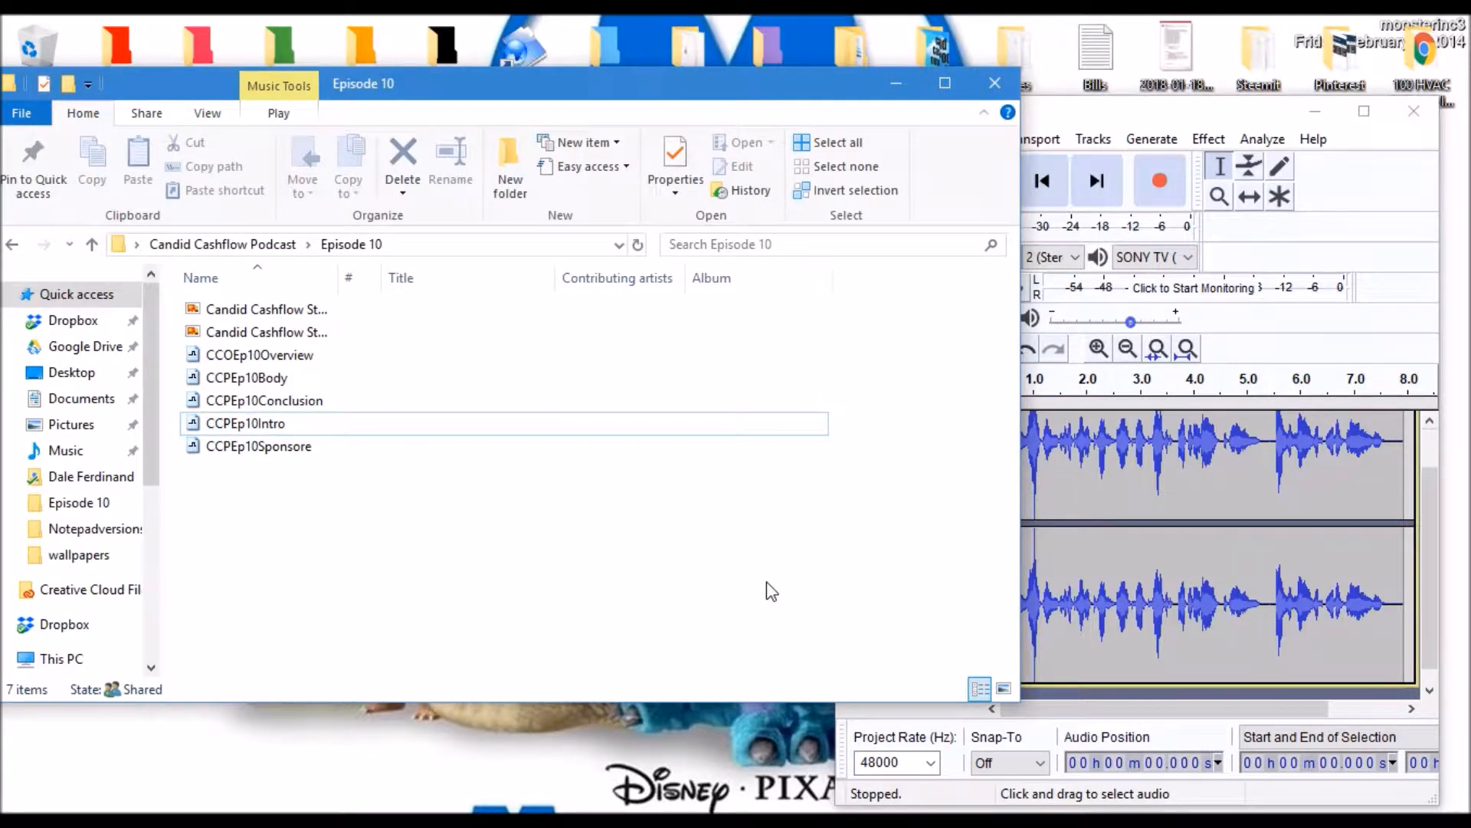
pyautogui.click(1251, 113)
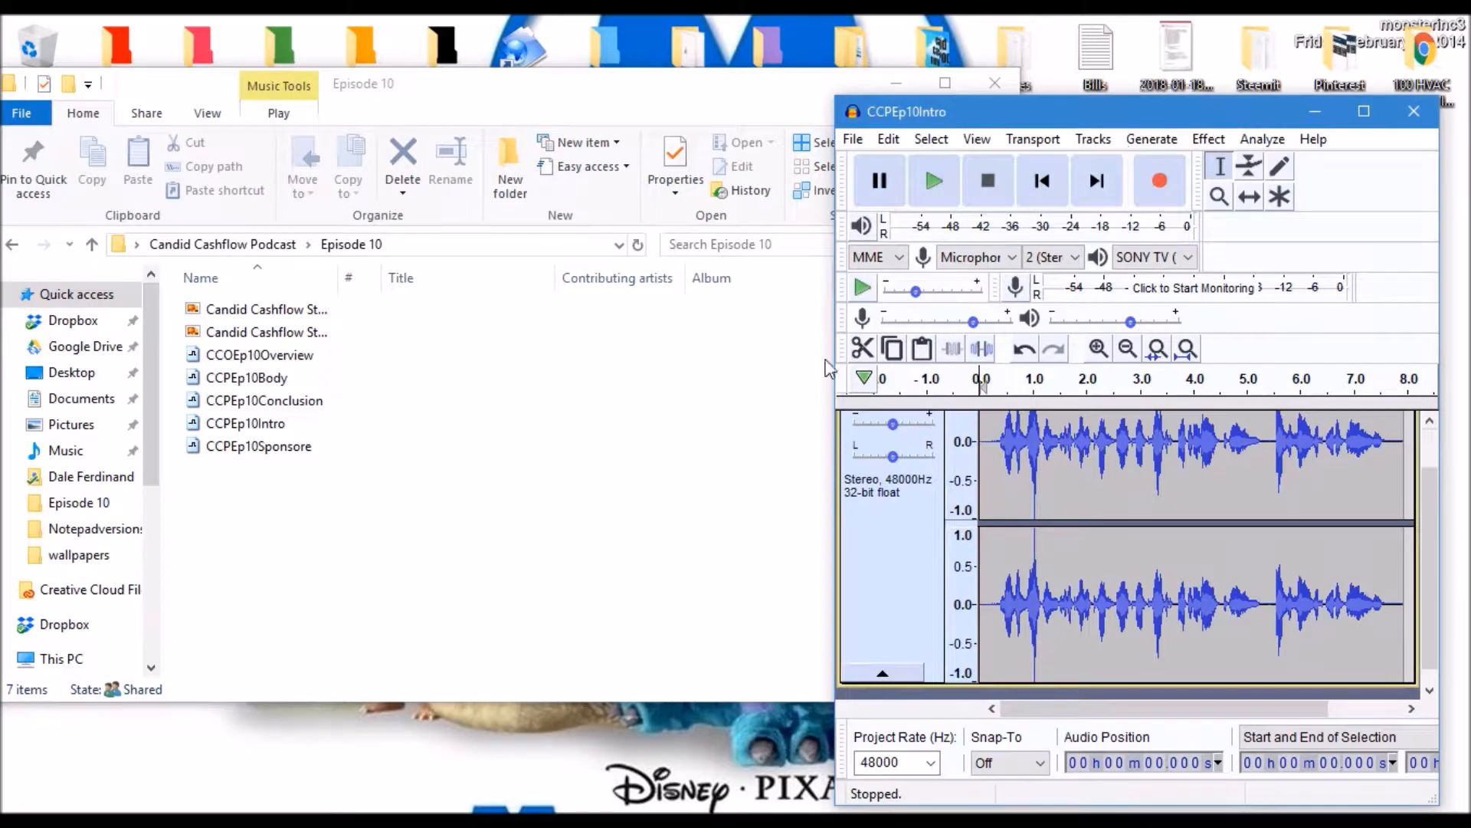
pyautogui.moveTo(833, 341); pyautogui.dragTo(340, 287)
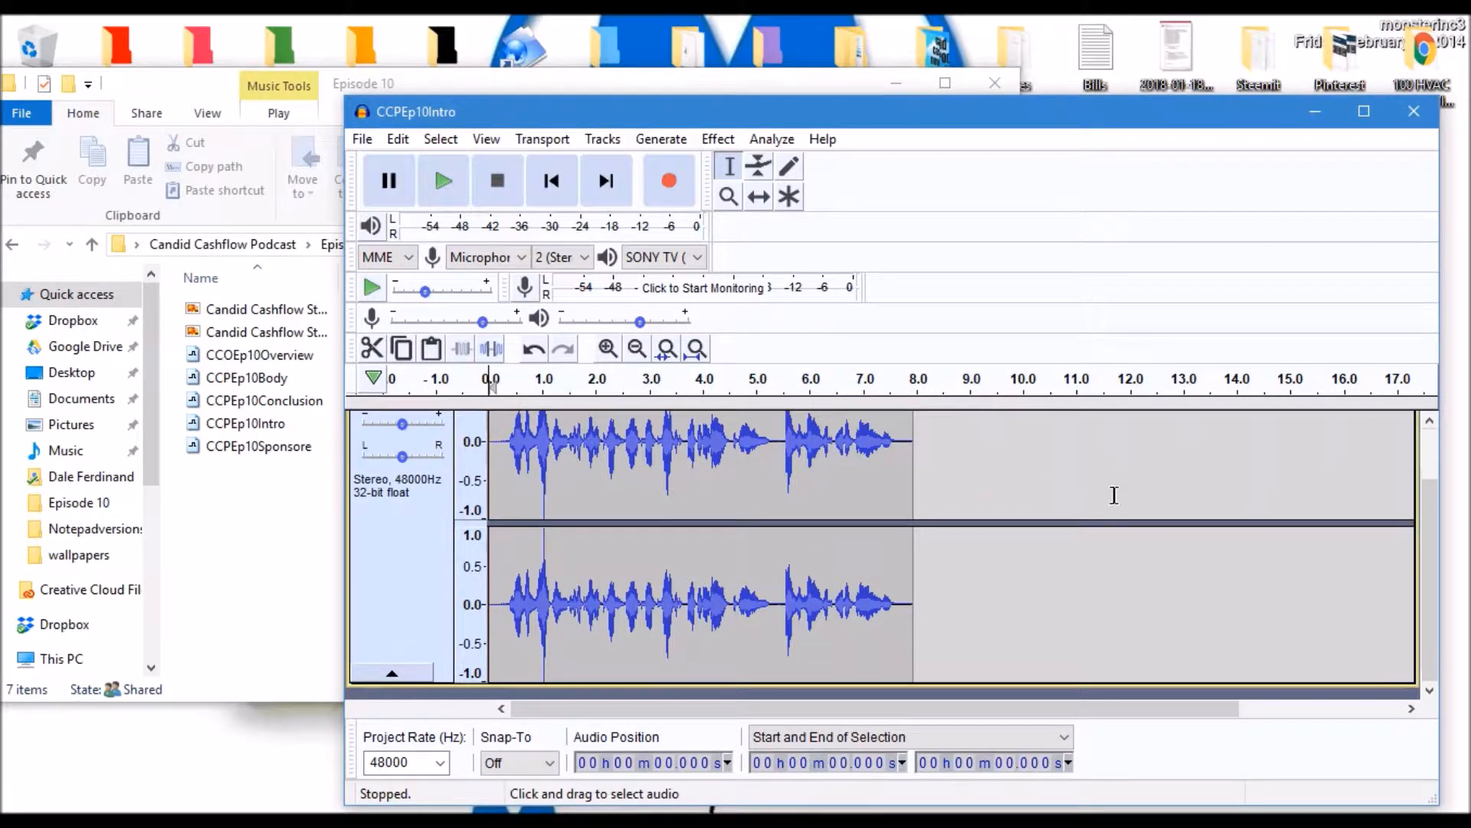
# Play the beginning of the CCPEp10Intro track briefly and stop playback
pyautogui.scroll(-1, 1104, 495)
pyautogui.scroll(2, 667, 423)
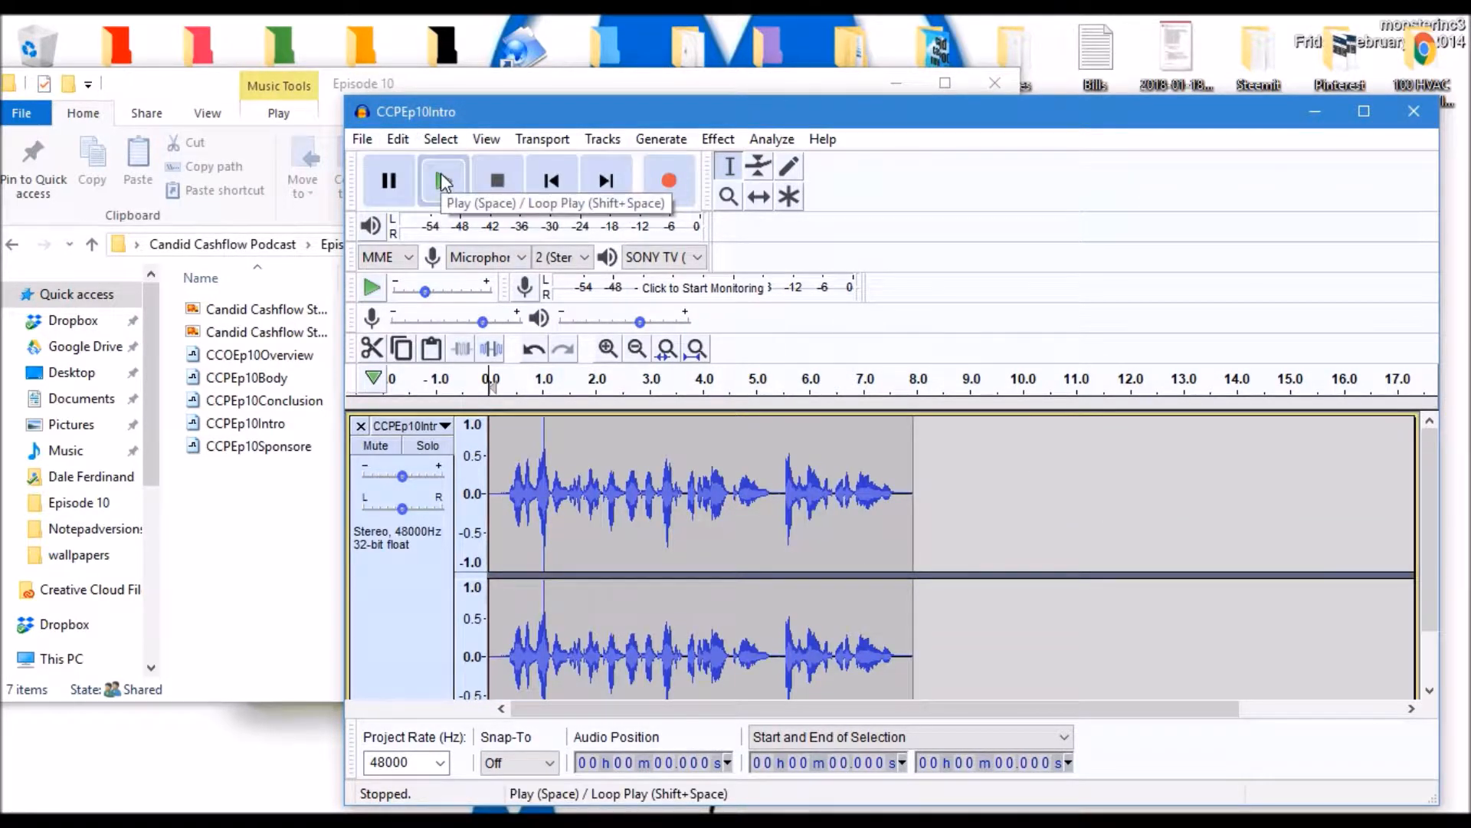
pyautogui.click(443, 182)
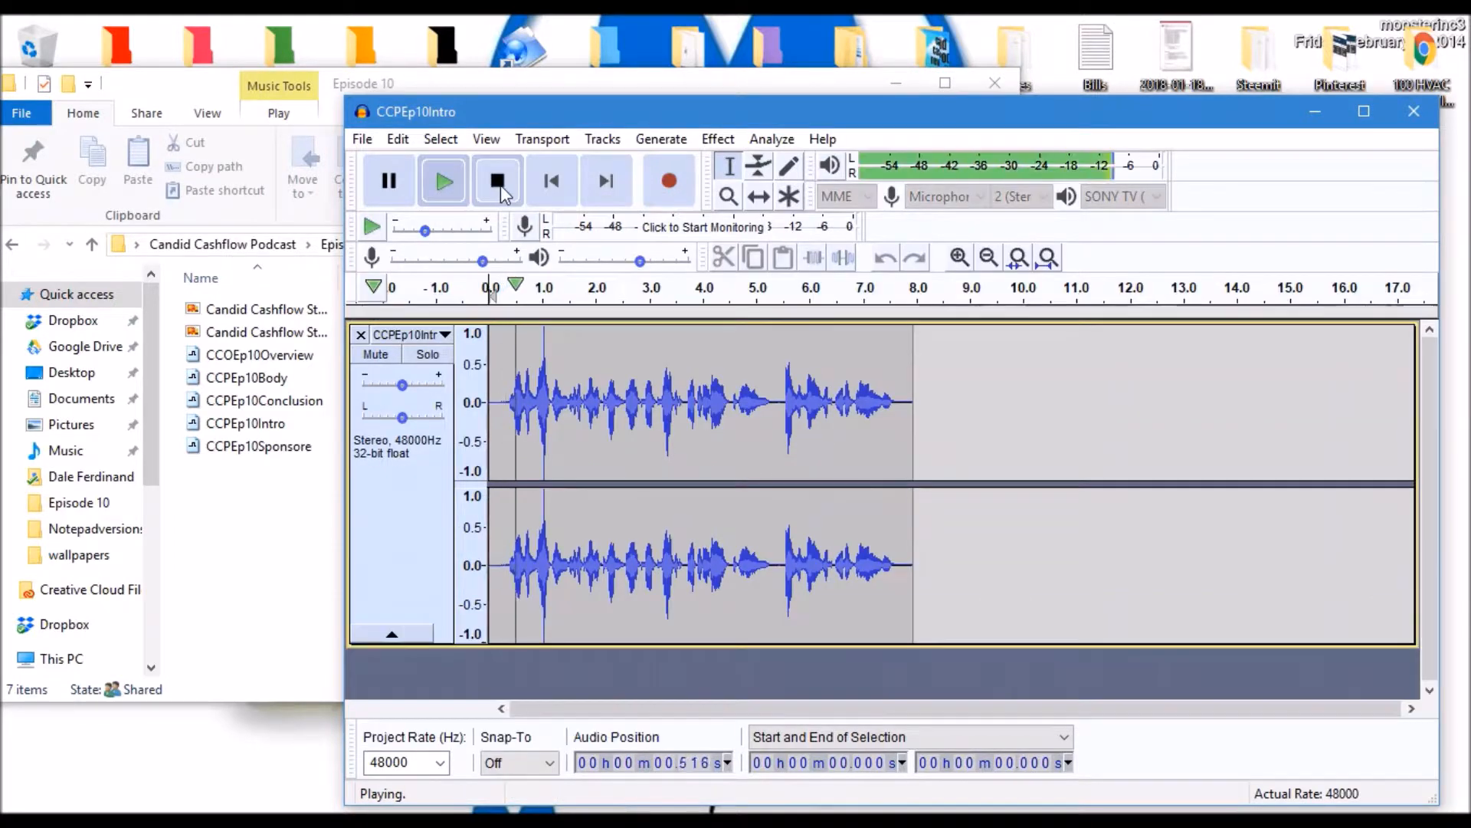
pyautogui.click(501, 187)
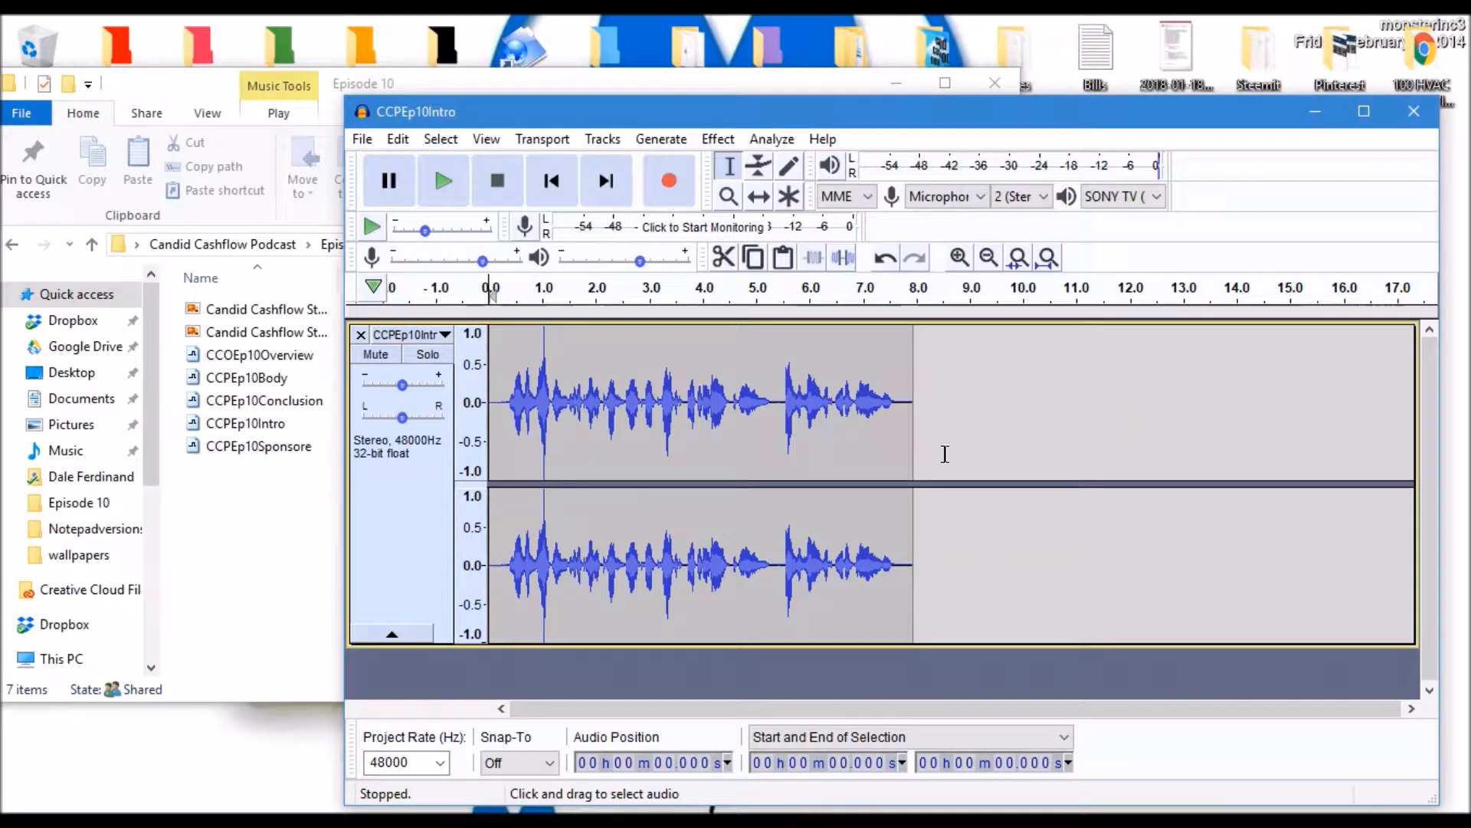
# Import CandidCashflowIntro from the Candid Cashflow Podcast folder in File Explorer into the Audacity project as a second track
pyautogui.click(211, 541)
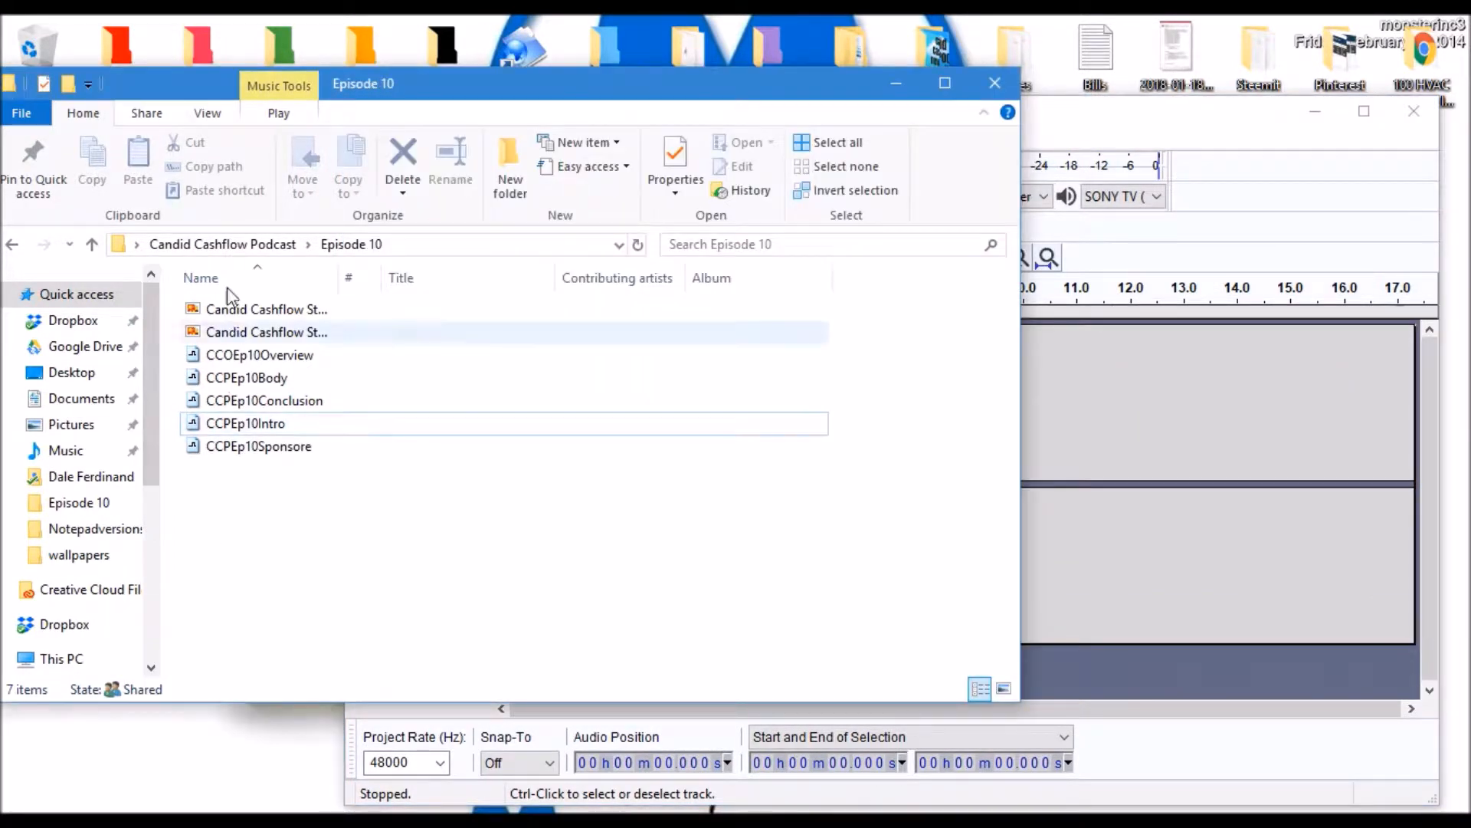
pyautogui.click(226, 243)
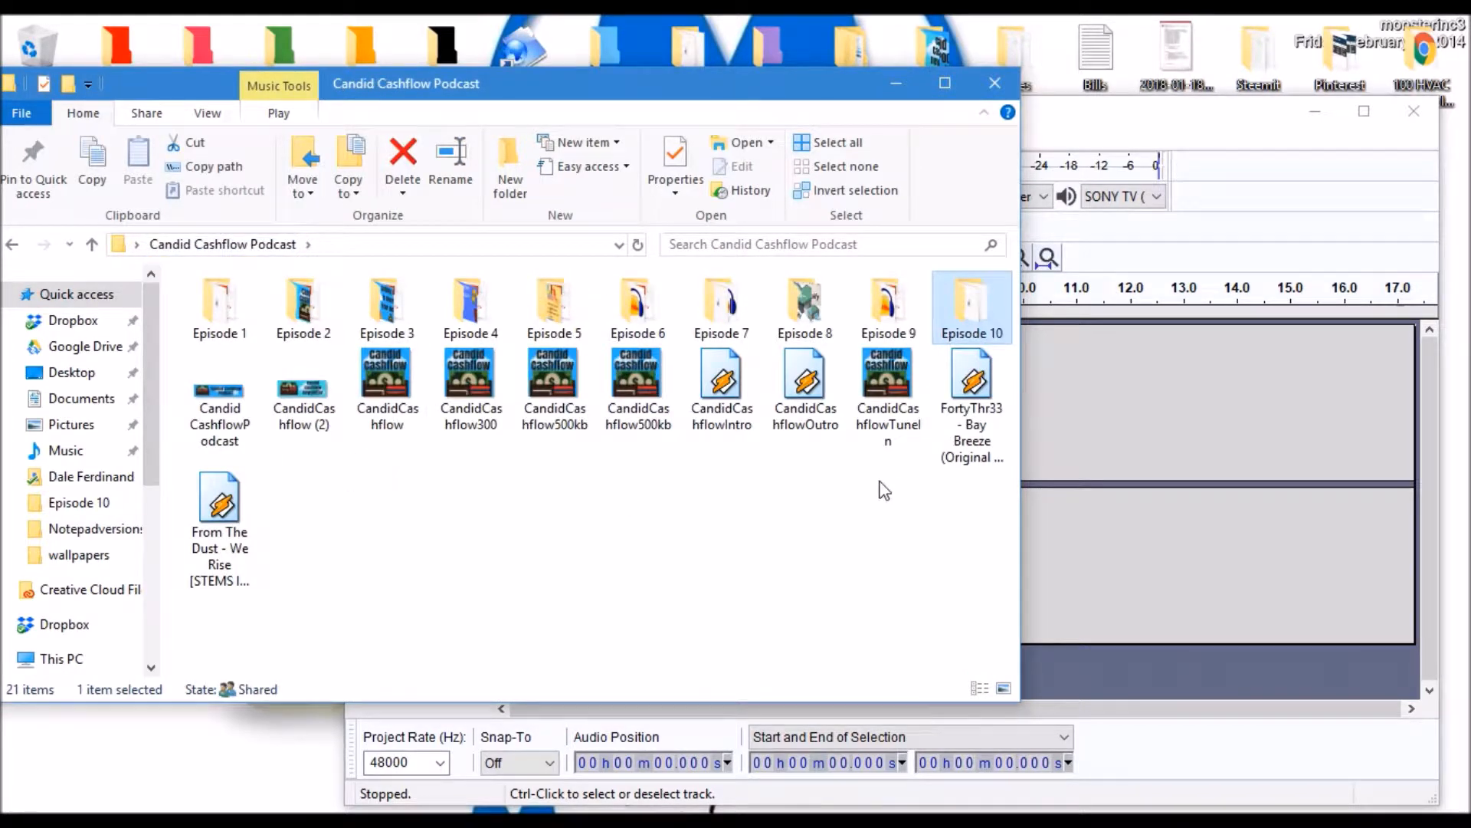
pyautogui.click(727, 384)
pyautogui.moveTo(1038, 630); pyautogui.dragTo(1115, 669)
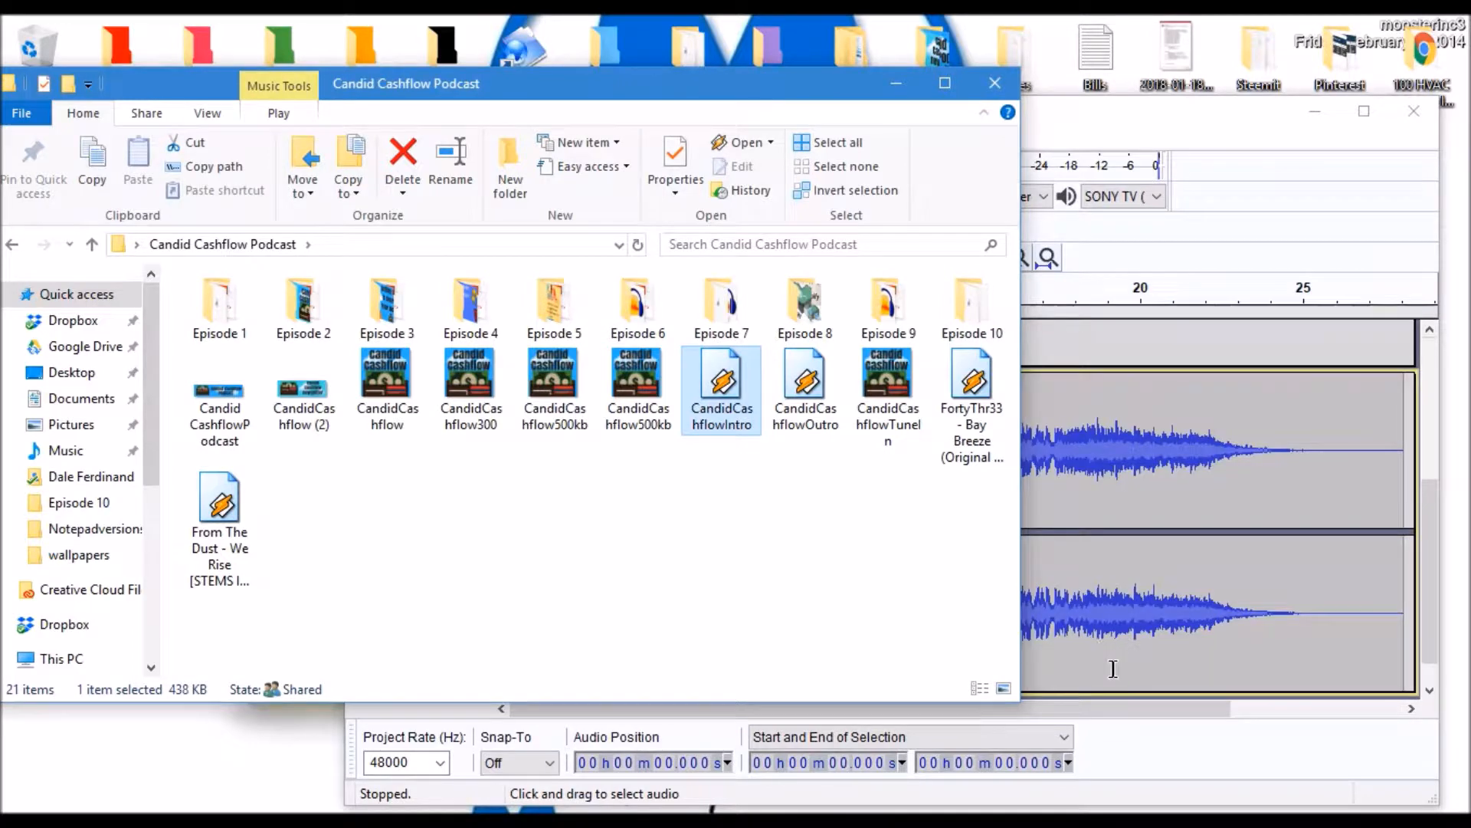
pyautogui.click(1327, 370)
pyautogui.scroll(3, 960, 504)
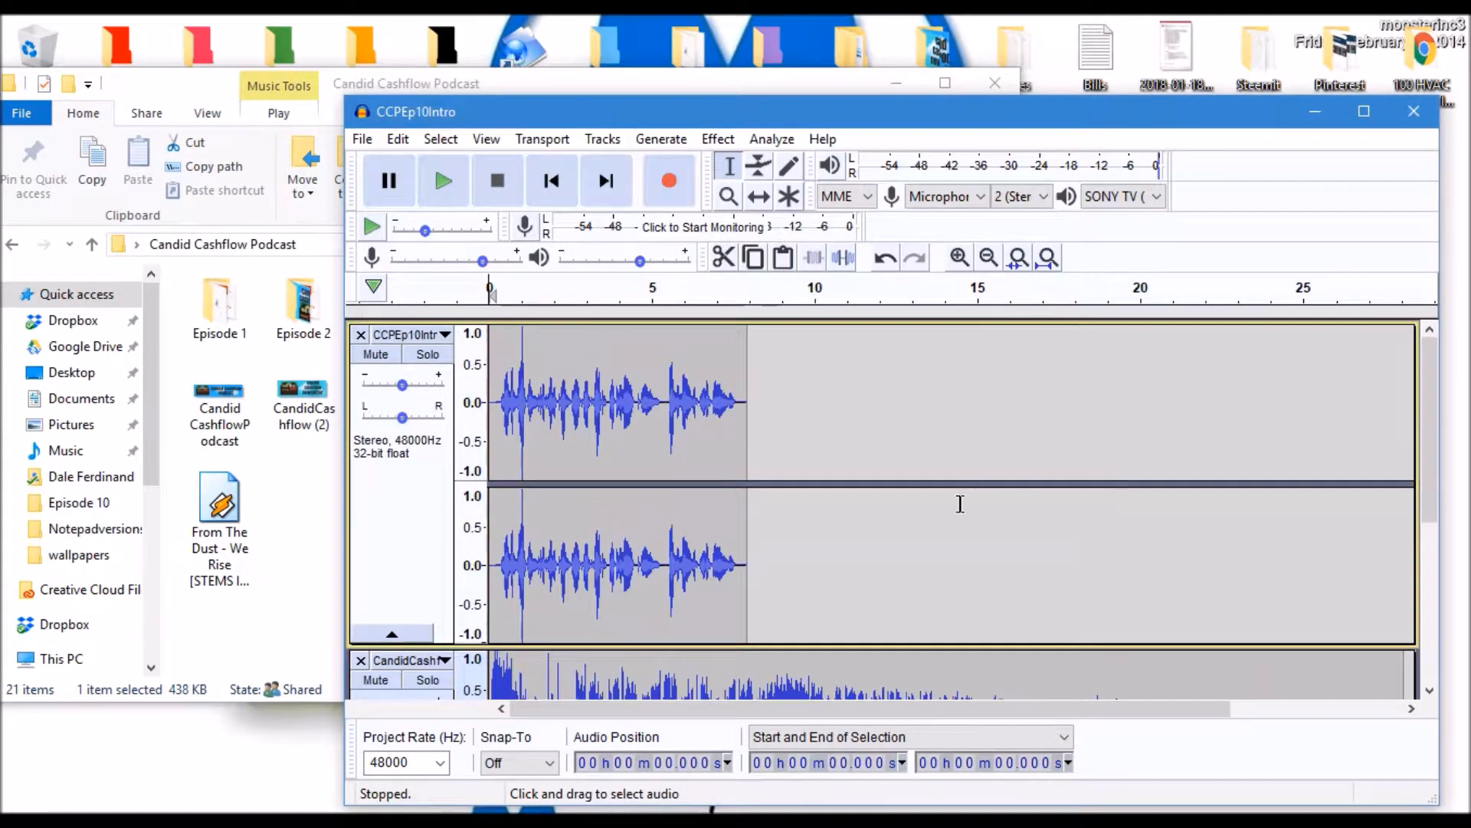
# Shift the CandidCashflowIntro clip with the Time Shift Tool so it starts at about 8 seconds, where the spoken intro ends
pyautogui.scroll(-3, 955, 510)
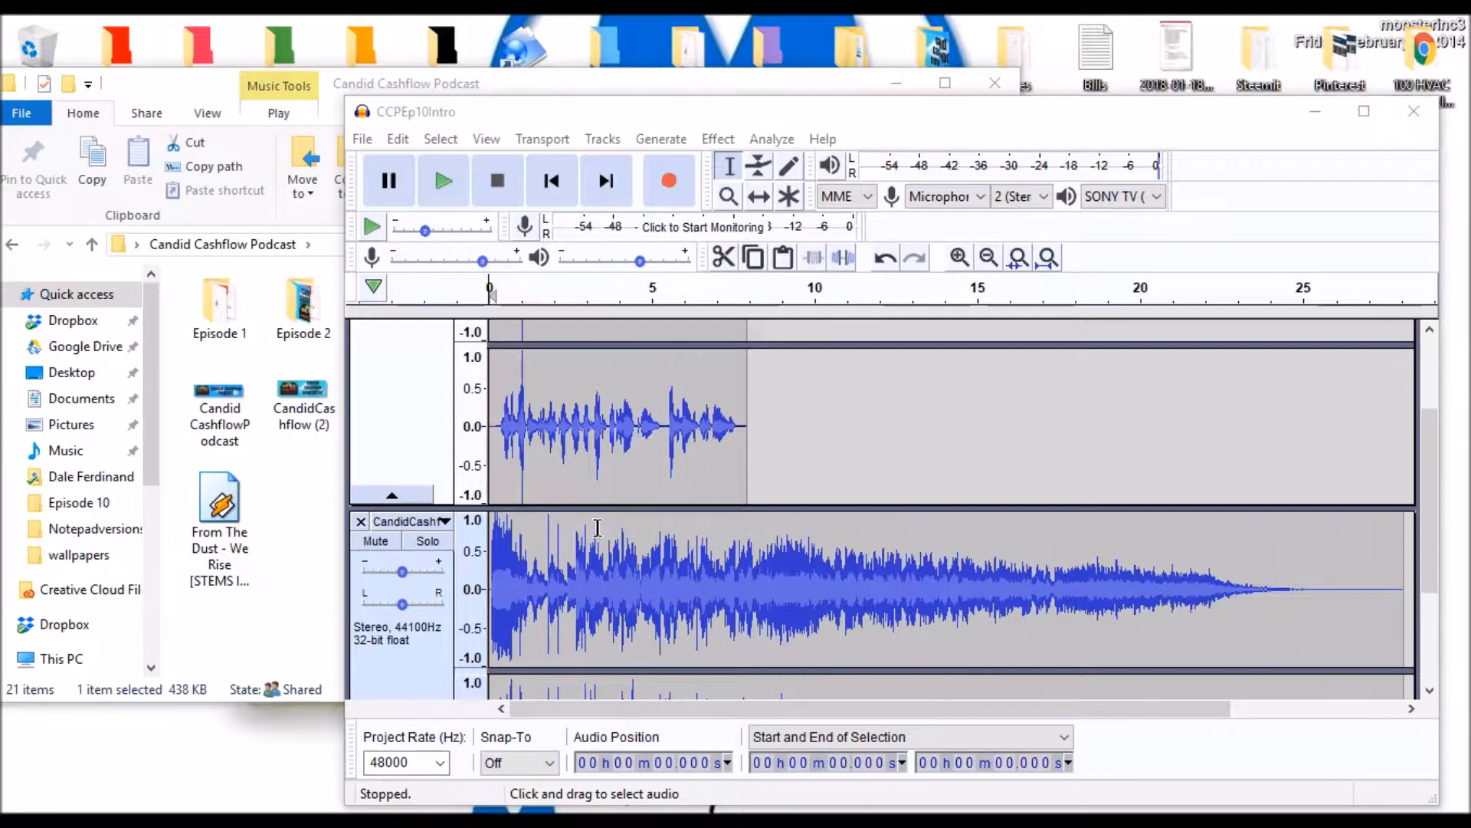
pyautogui.click(760, 197)
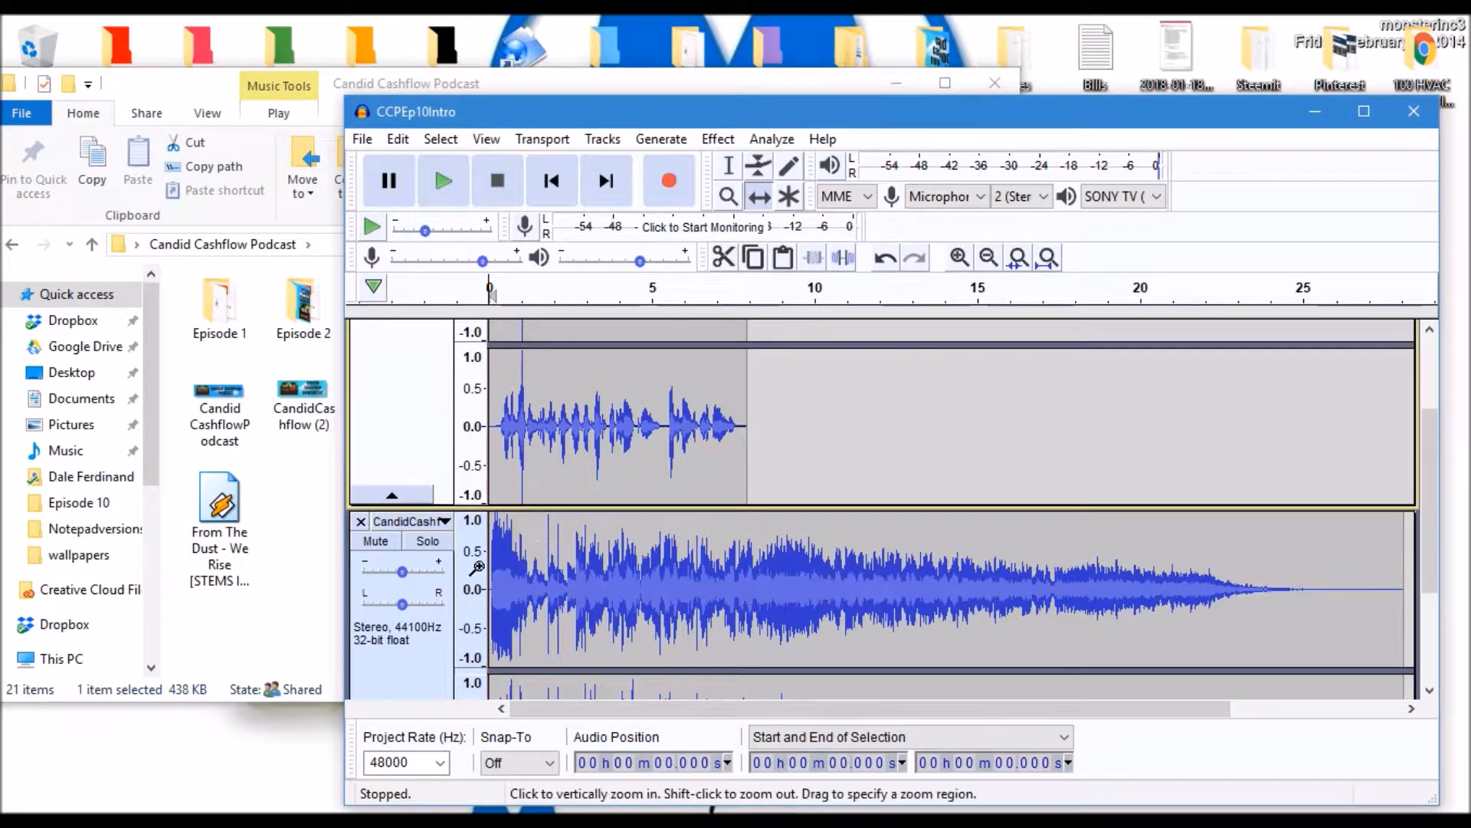
pyautogui.moveTo(497, 566); pyautogui.dragTo(751, 564)
# Play the project from shortly before the spoken intro ends to hear the transition into the CandidCashflowIntro clip
pyautogui.scroll(2, 758, 533)
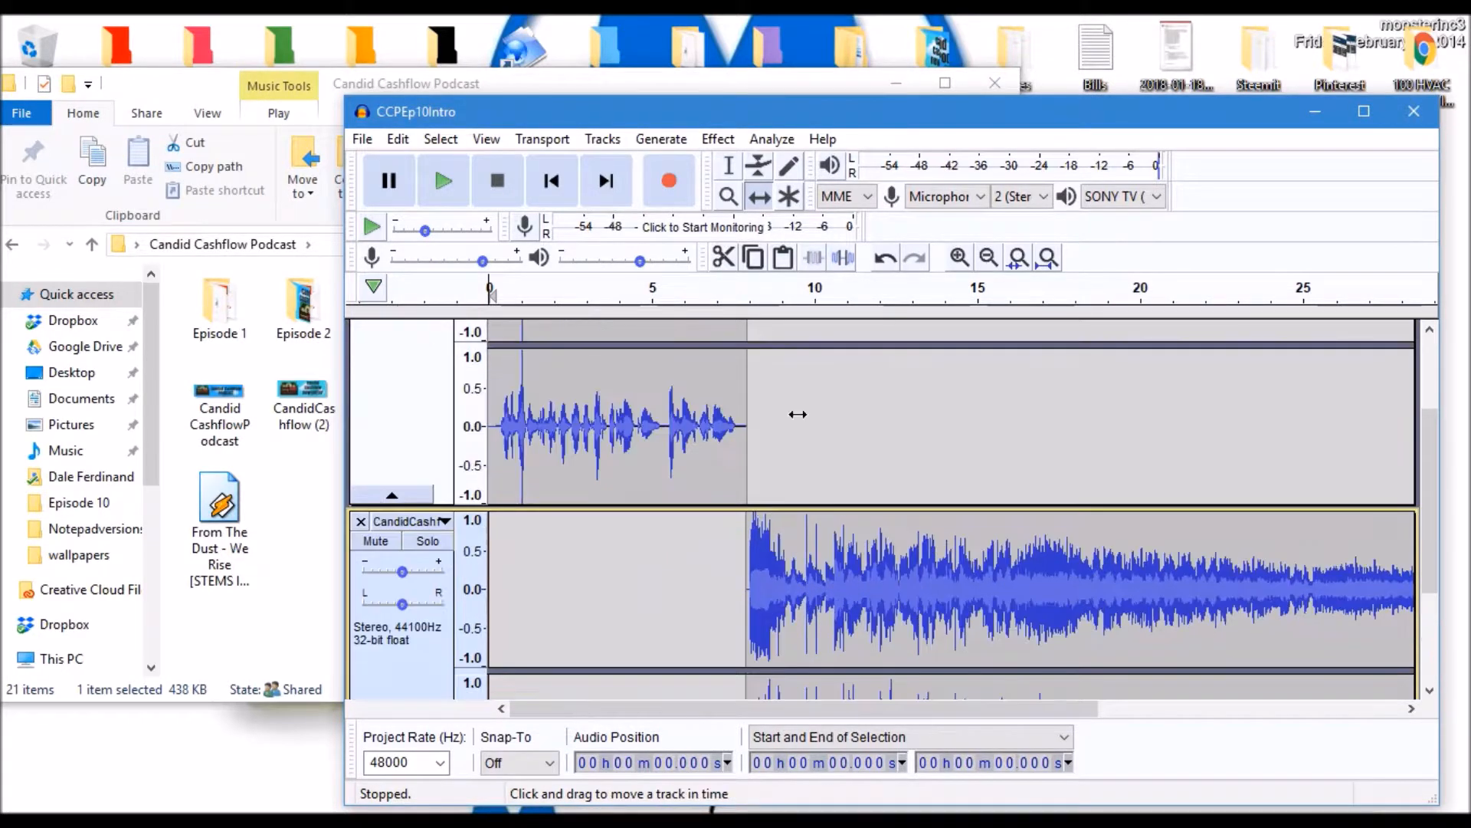
pyautogui.click(728, 301)
pyautogui.click(697, 289)
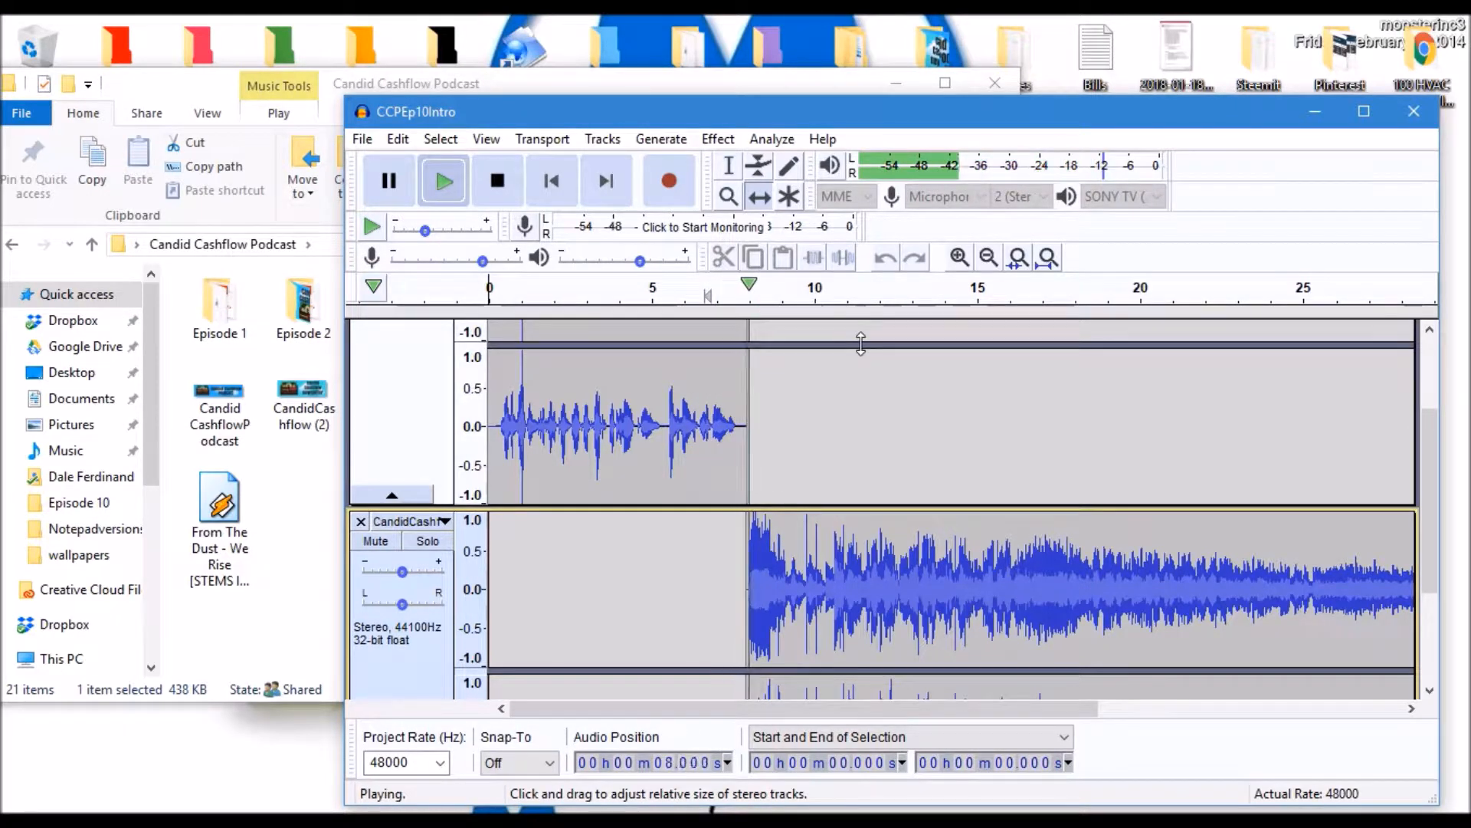
# Stop playback and collapse the CCPEp10Intro and CandidCashflowIntro tracks
pyautogui.click(506, 184)
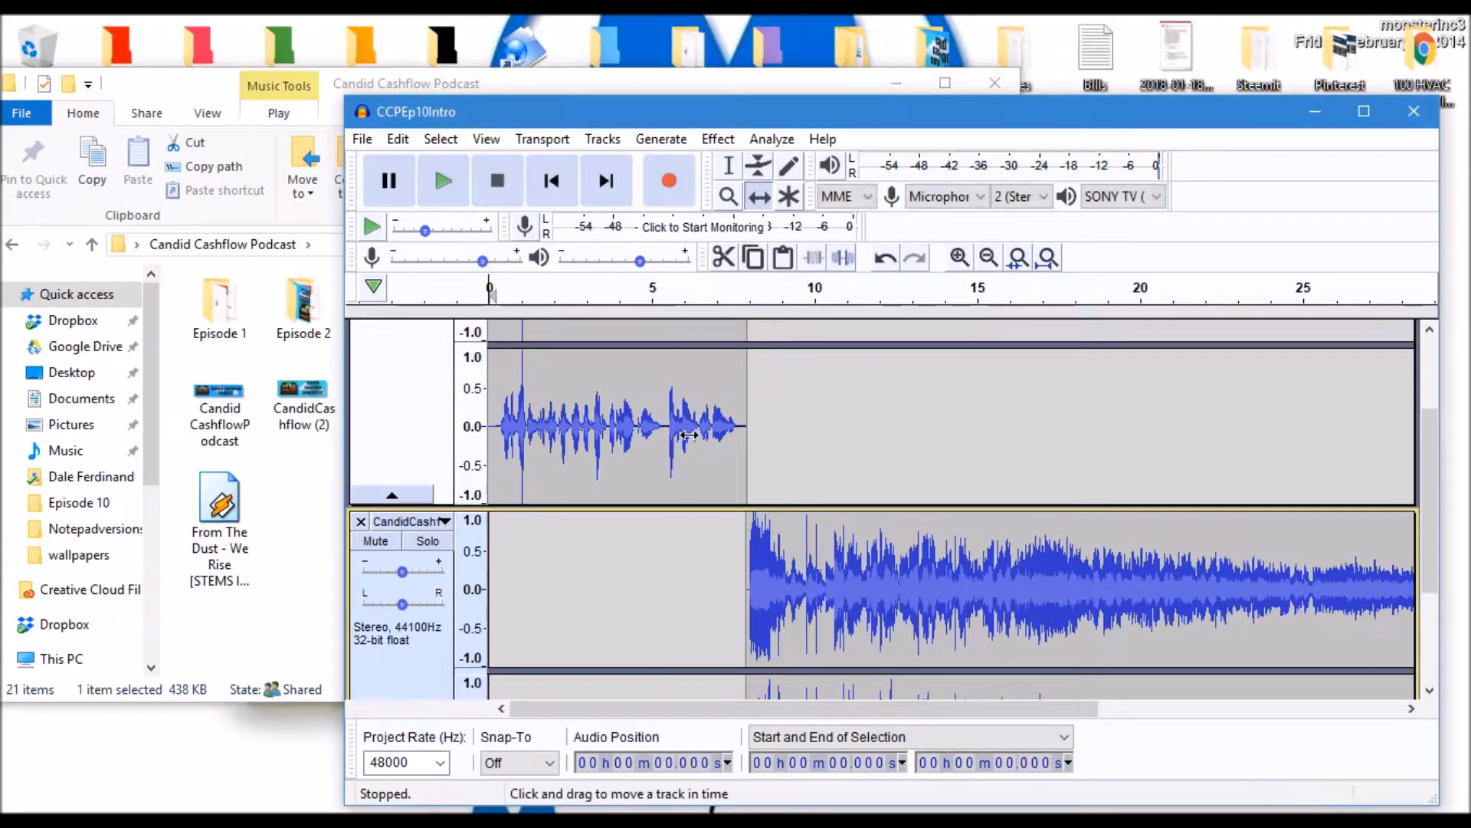
pyautogui.click(421, 495)
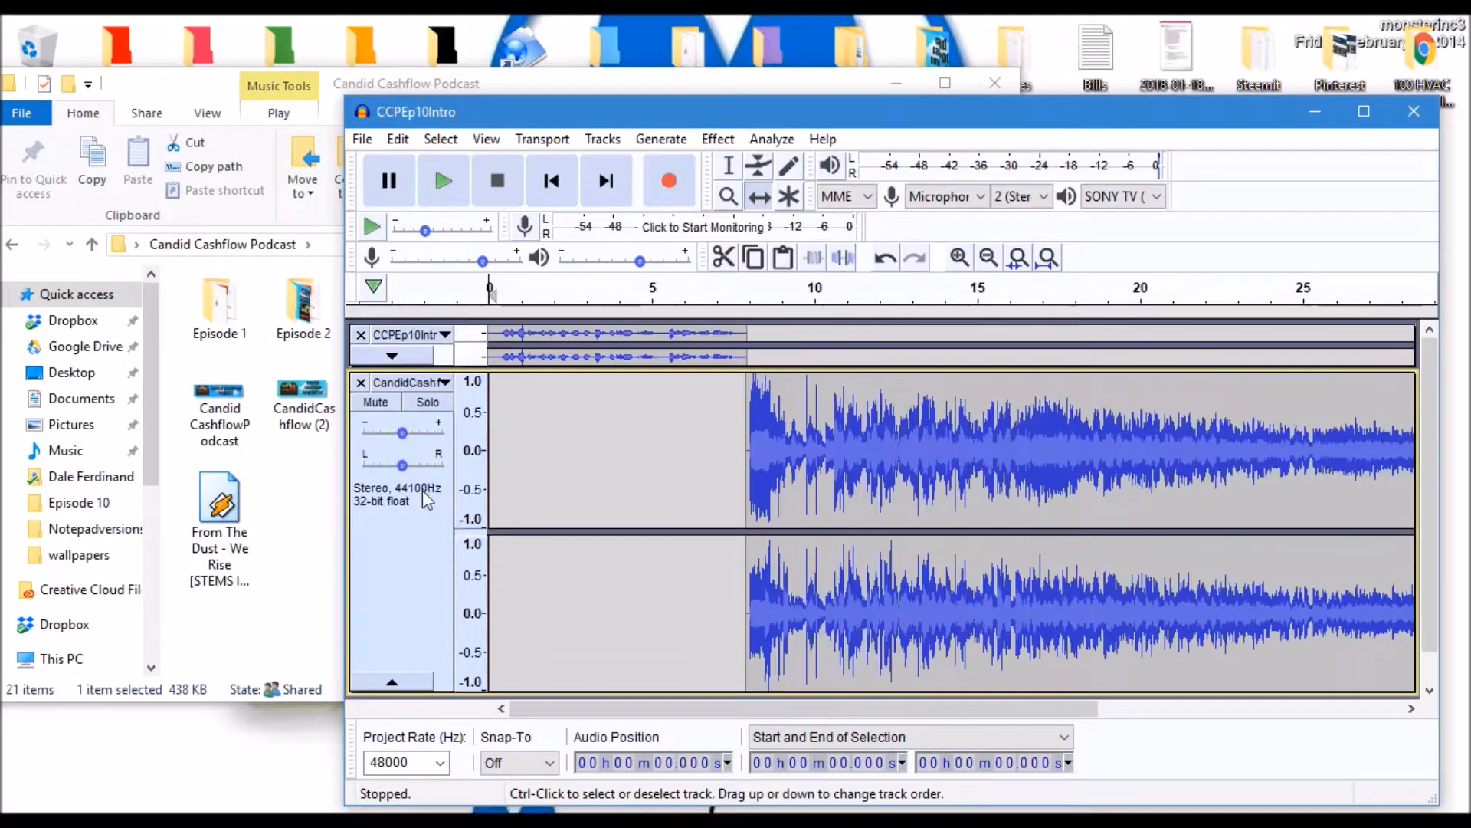
pyautogui.click(395, 678)
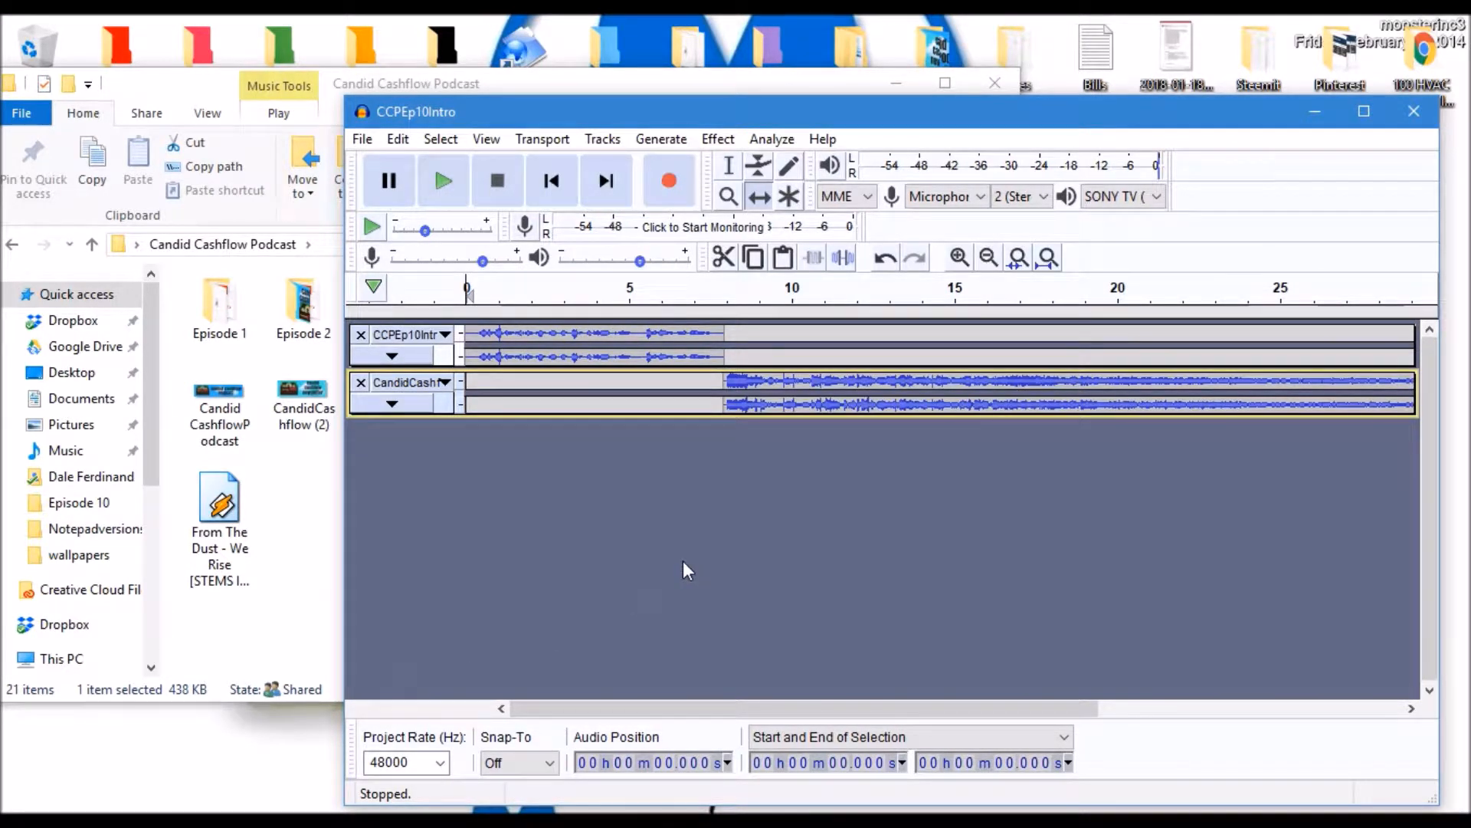
# Import CCPEp10Sponsore from the Episode 10 folder in File Explorer into the Audacity project as a third track
pyautogui.click(273, 534)
pyautogui.doubleClick(964, 306)
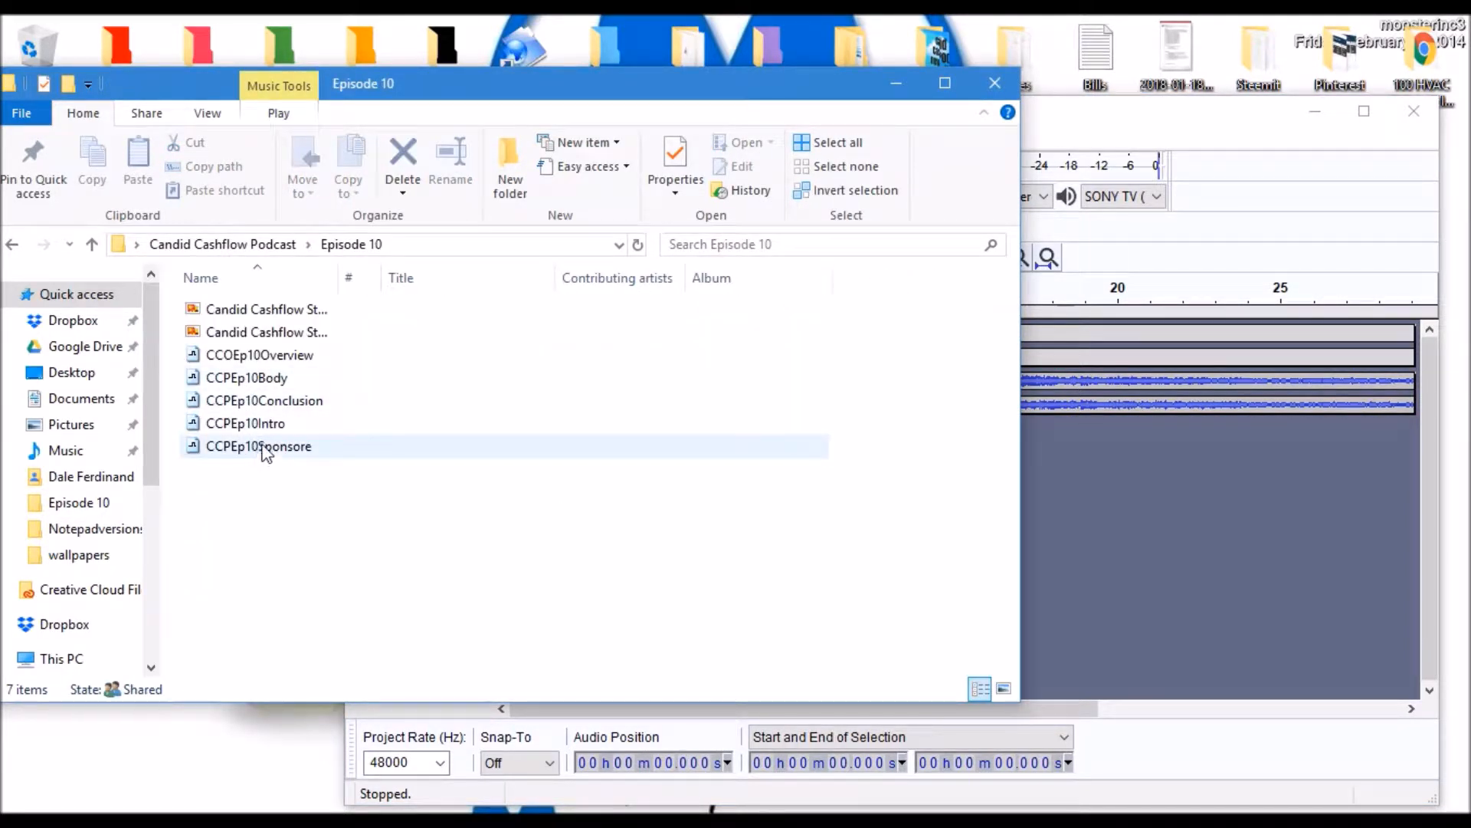
pyautogui.click(276, 451)
pyautogui.moveTo(280, 456); pyautogui.dragTo(1206, 586)
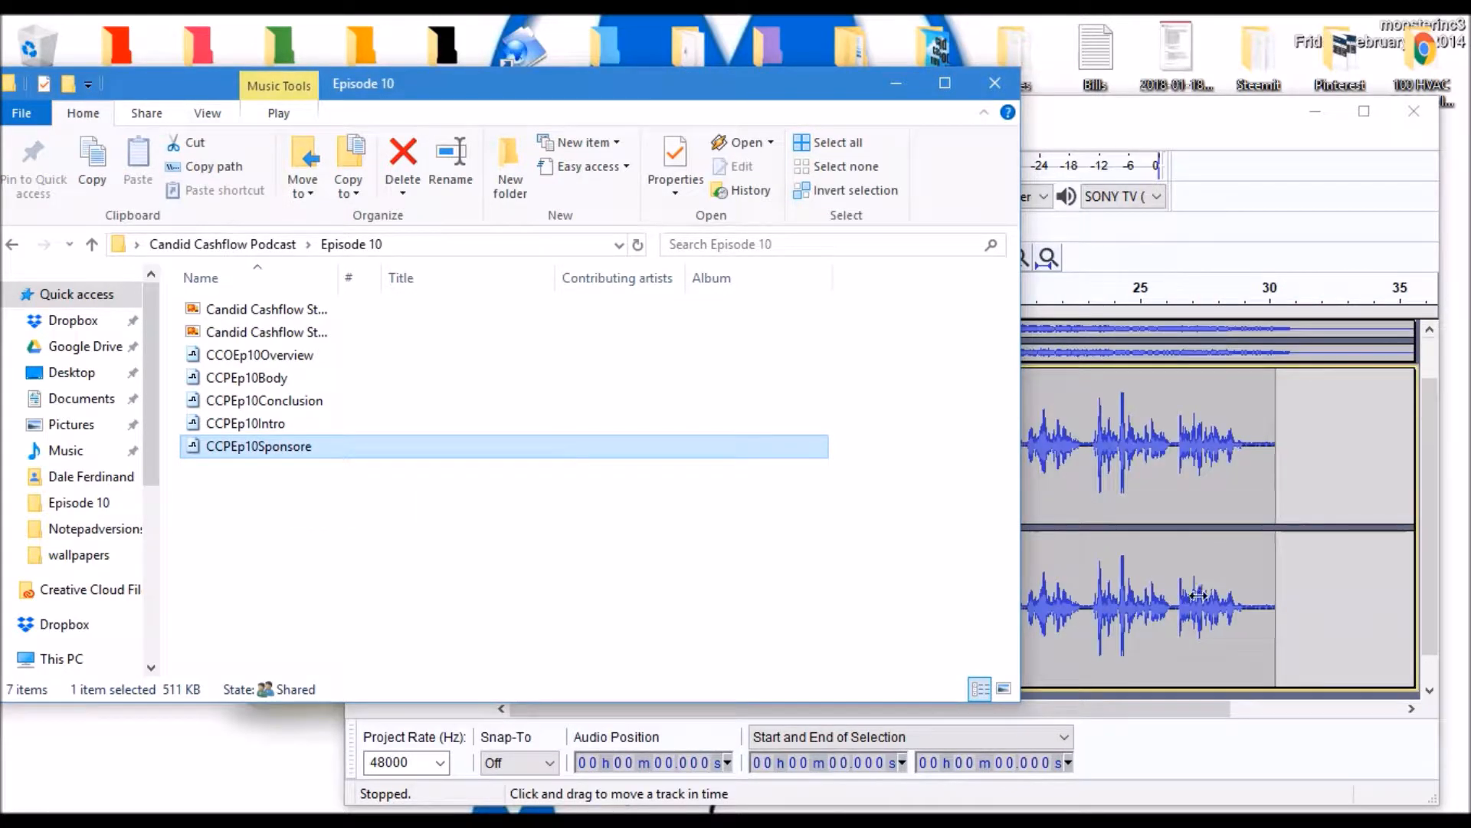
pyautogui.click(1282, 114)
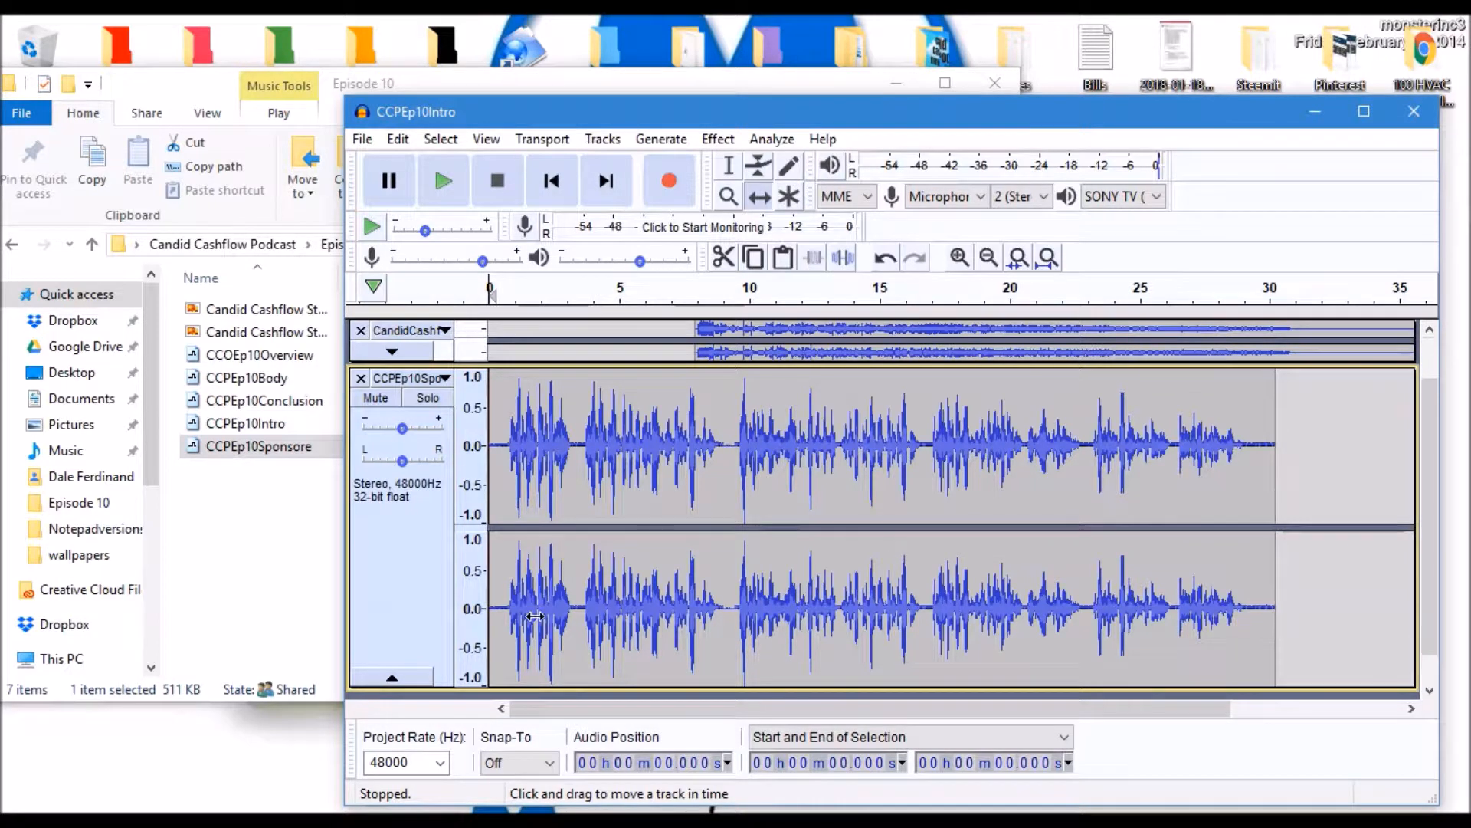
# Shift the CCPEp10Sponsore clip so it starts at about 29.7 seconds, just before the intro music fades out
pyautogui.scroll(1, 725, 535)
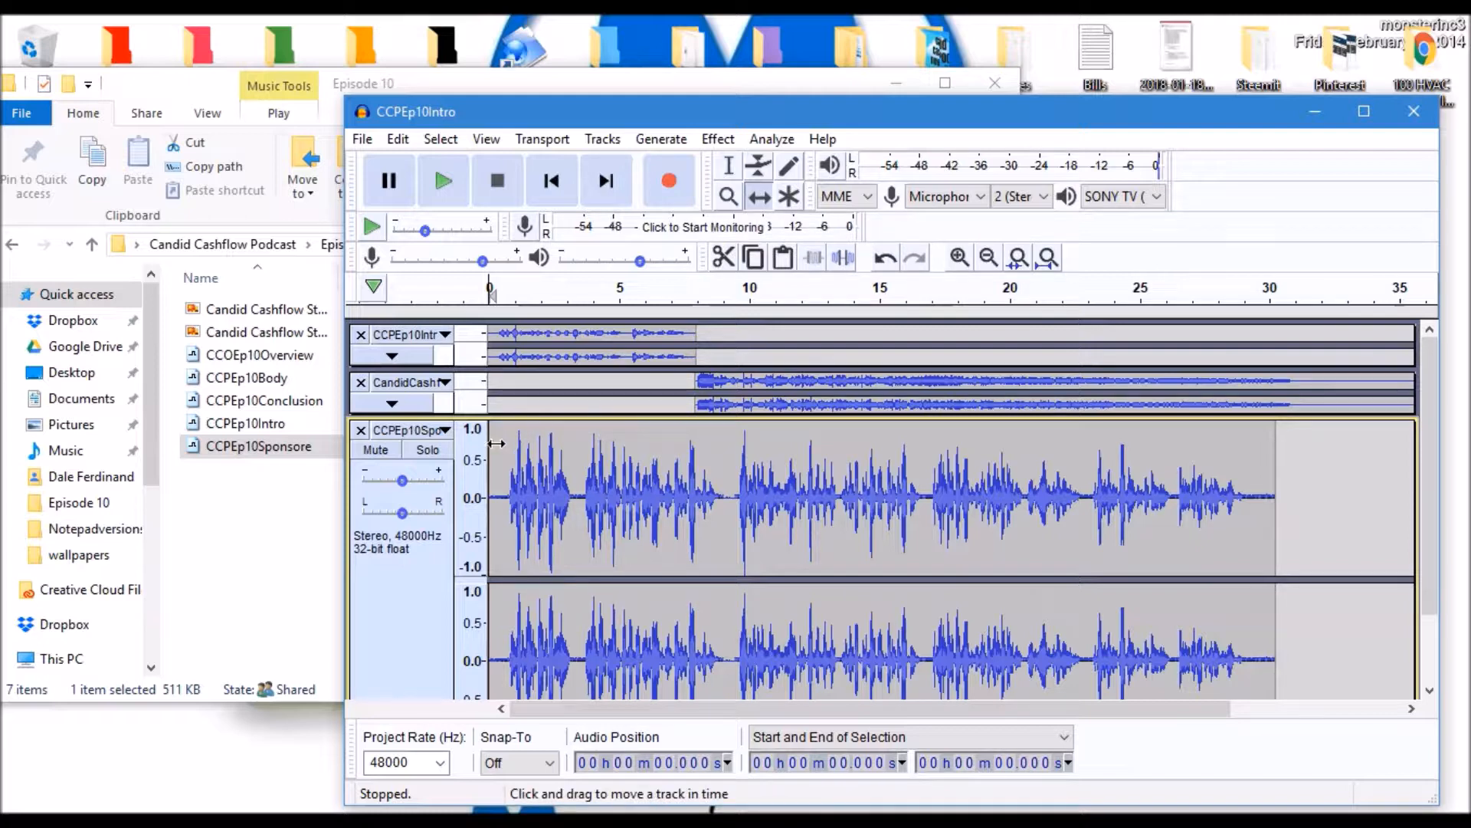
pyautogui.moveTo(495, 443); pyautogui.dragTo(1289, 528)
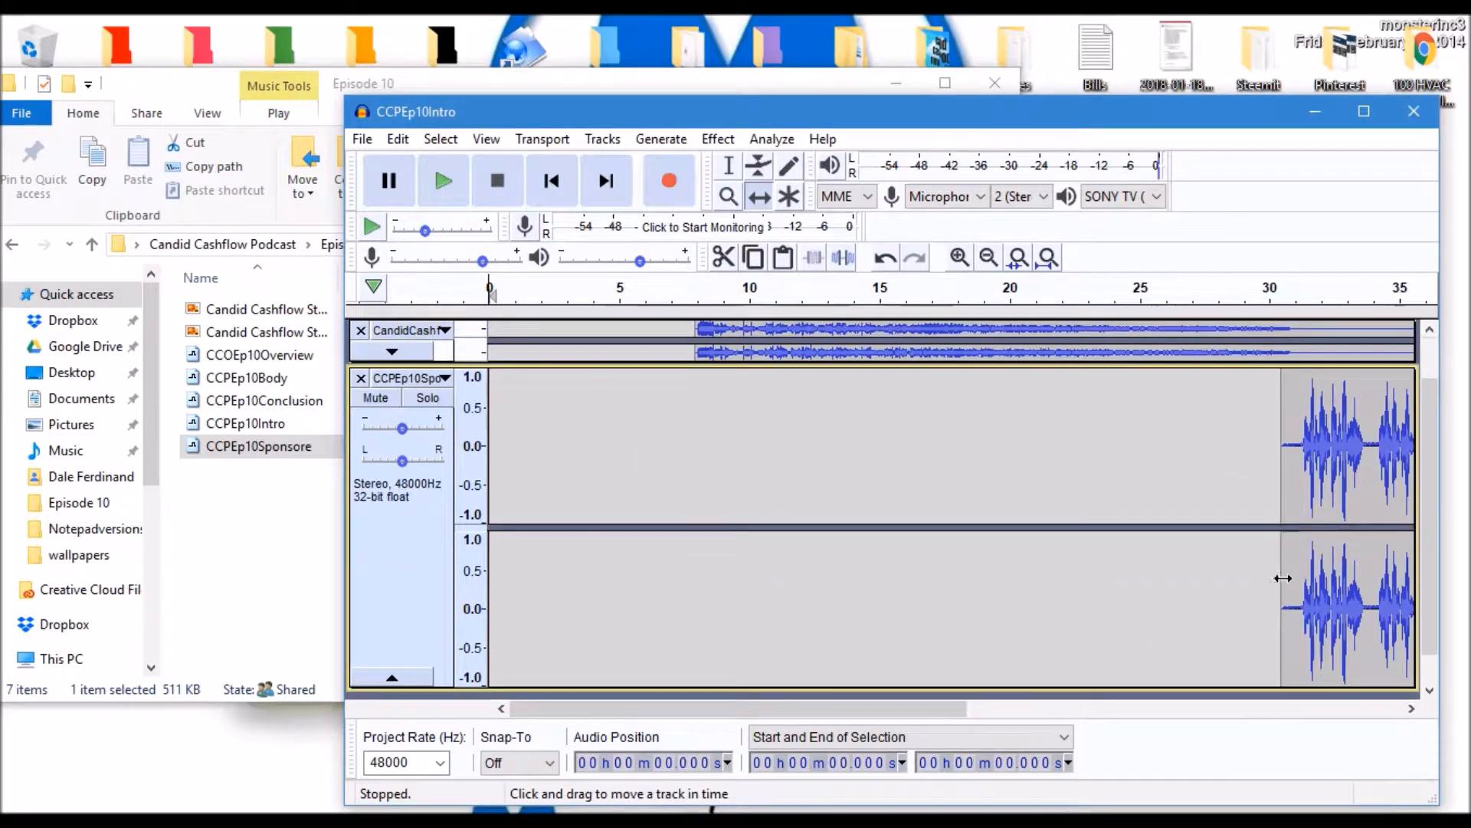
pyautogui.moveTo(964, 712); pyautogui.dragTo(1266, 717)
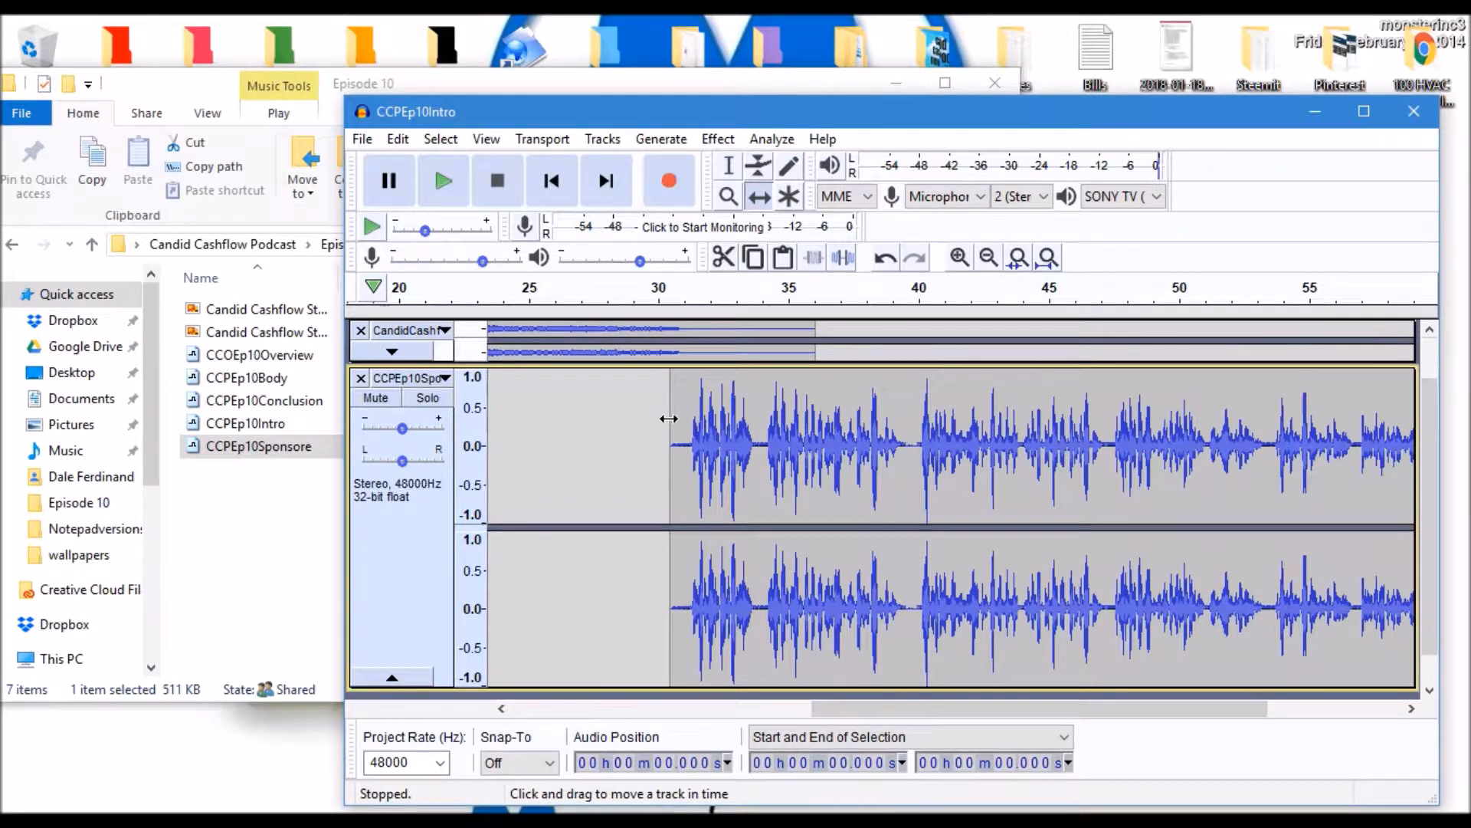
pyautogui.moveTo(674, 423); pyautogui.dragTo(655, 424)
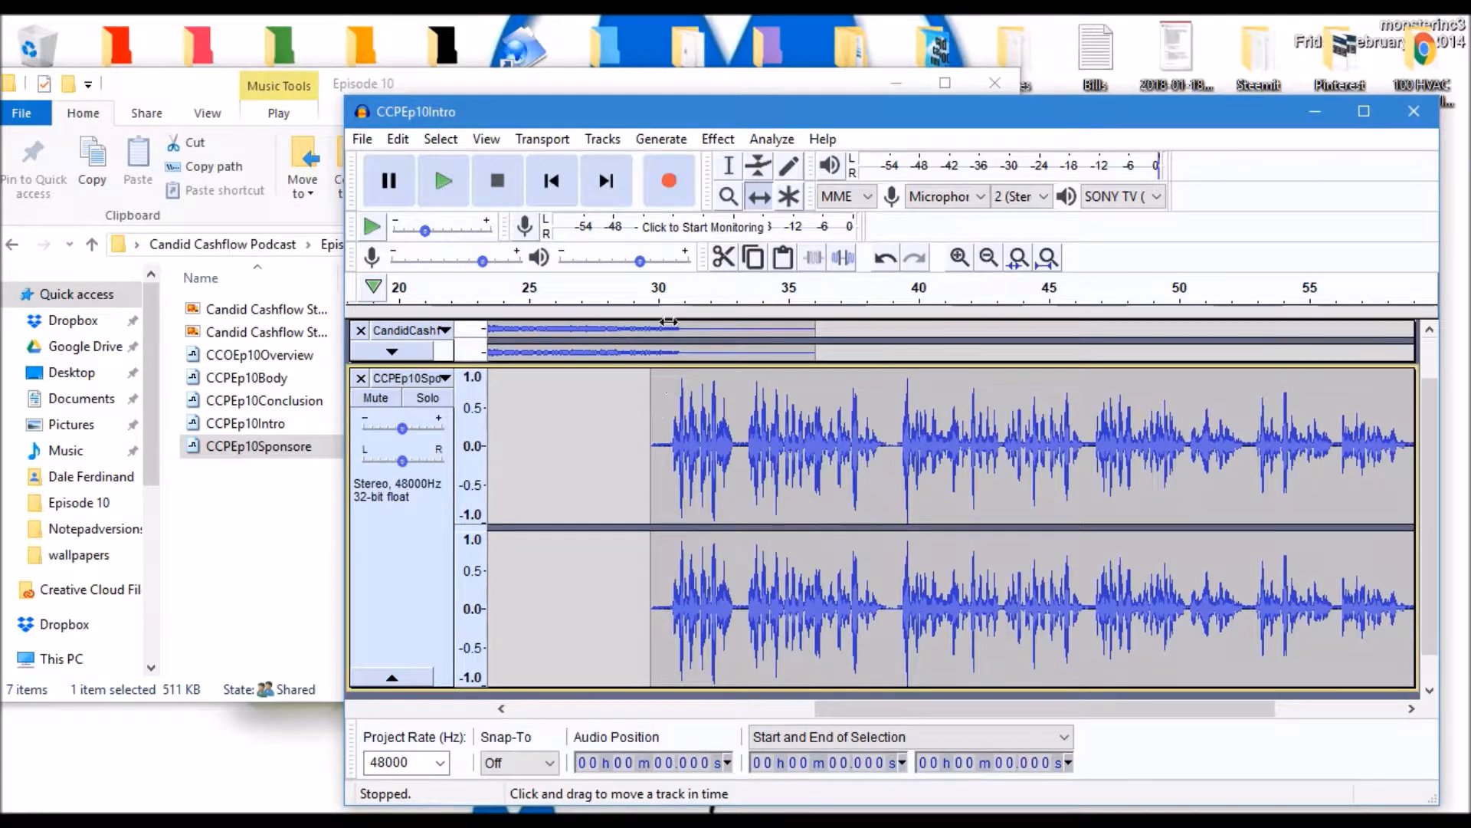
# Play the transition into the CCPEp10Sponsore clip, moving the clip earlier to start at about 28.8 seconds, and collapse its track
pyautogui.click(634, 298)
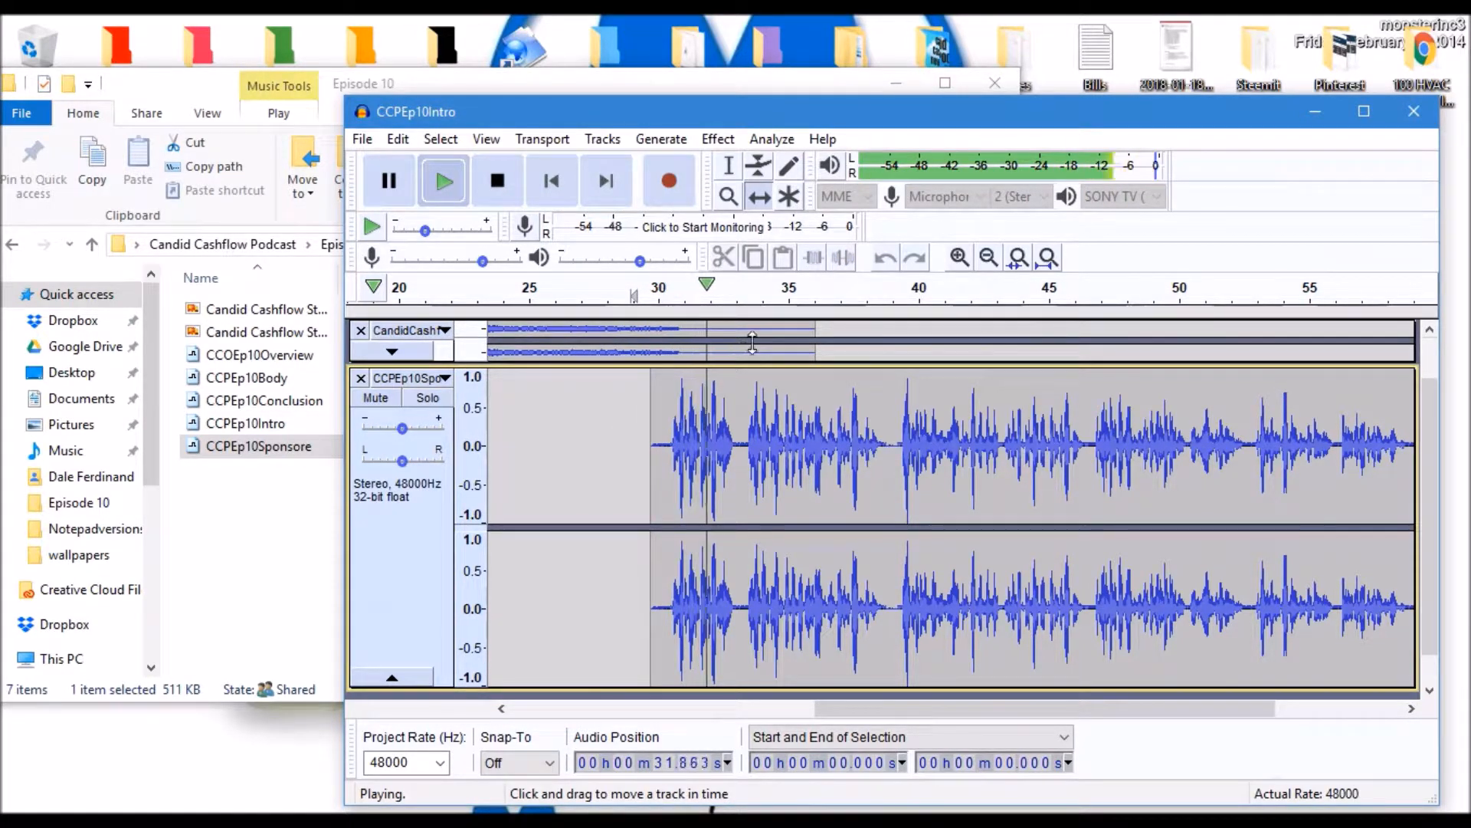
pyautogui.click(503, 190)
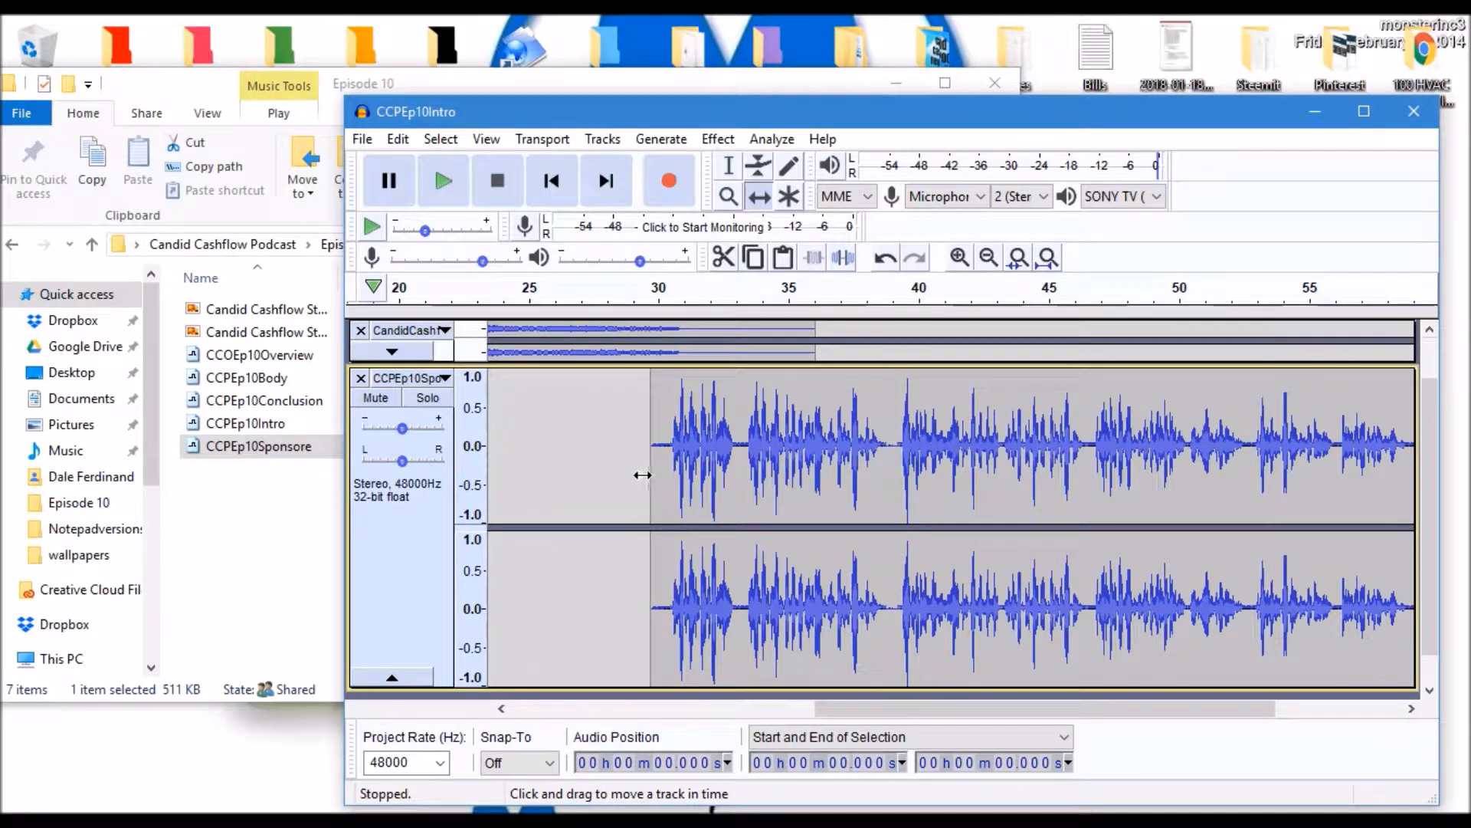
pyautogui.moveTo(652, 484); pyautogui.dragTo(629, 479)
pyautogui.click(616, 291)
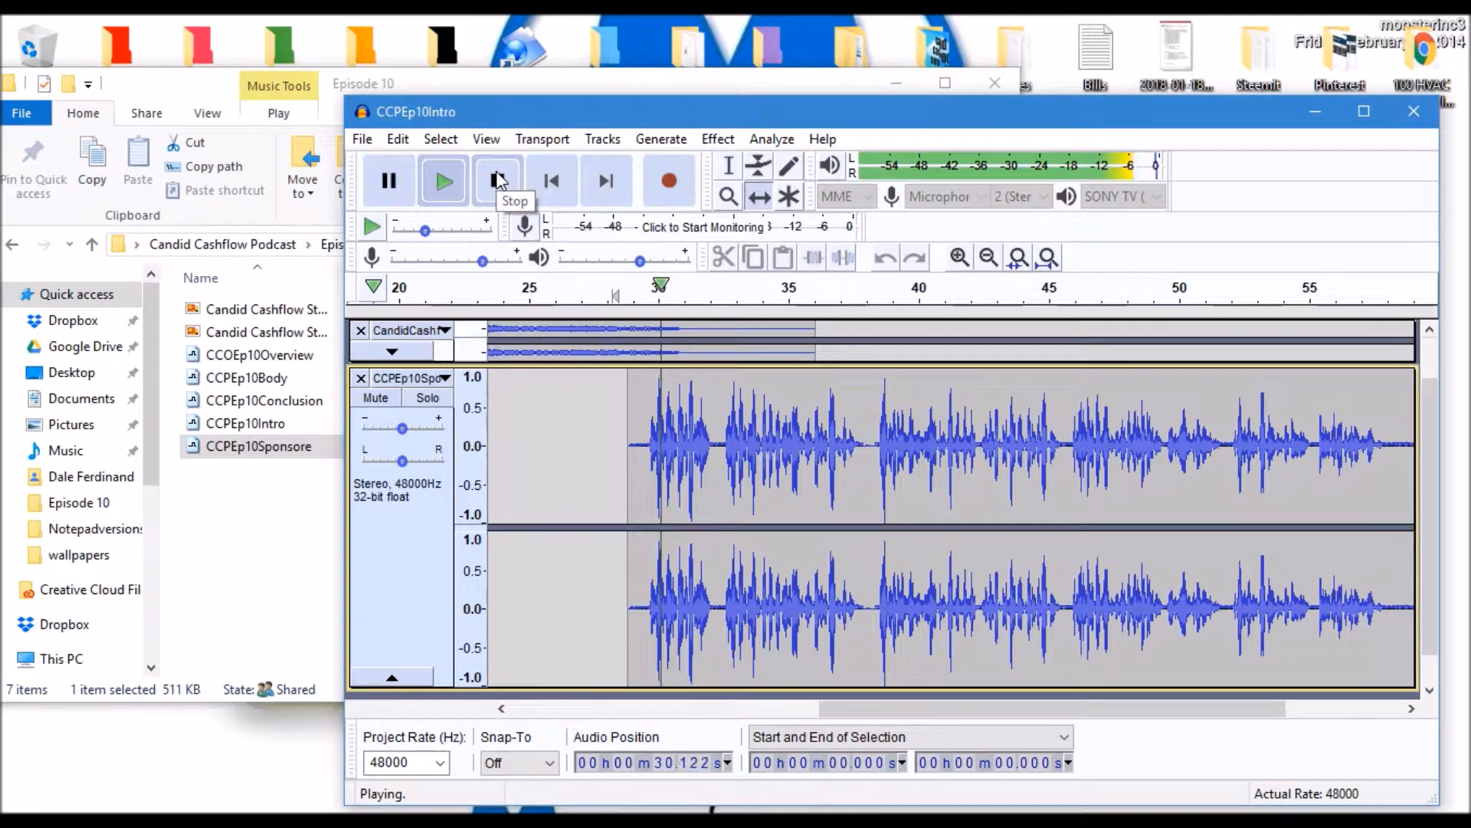
pyautogui.click(498, 179)
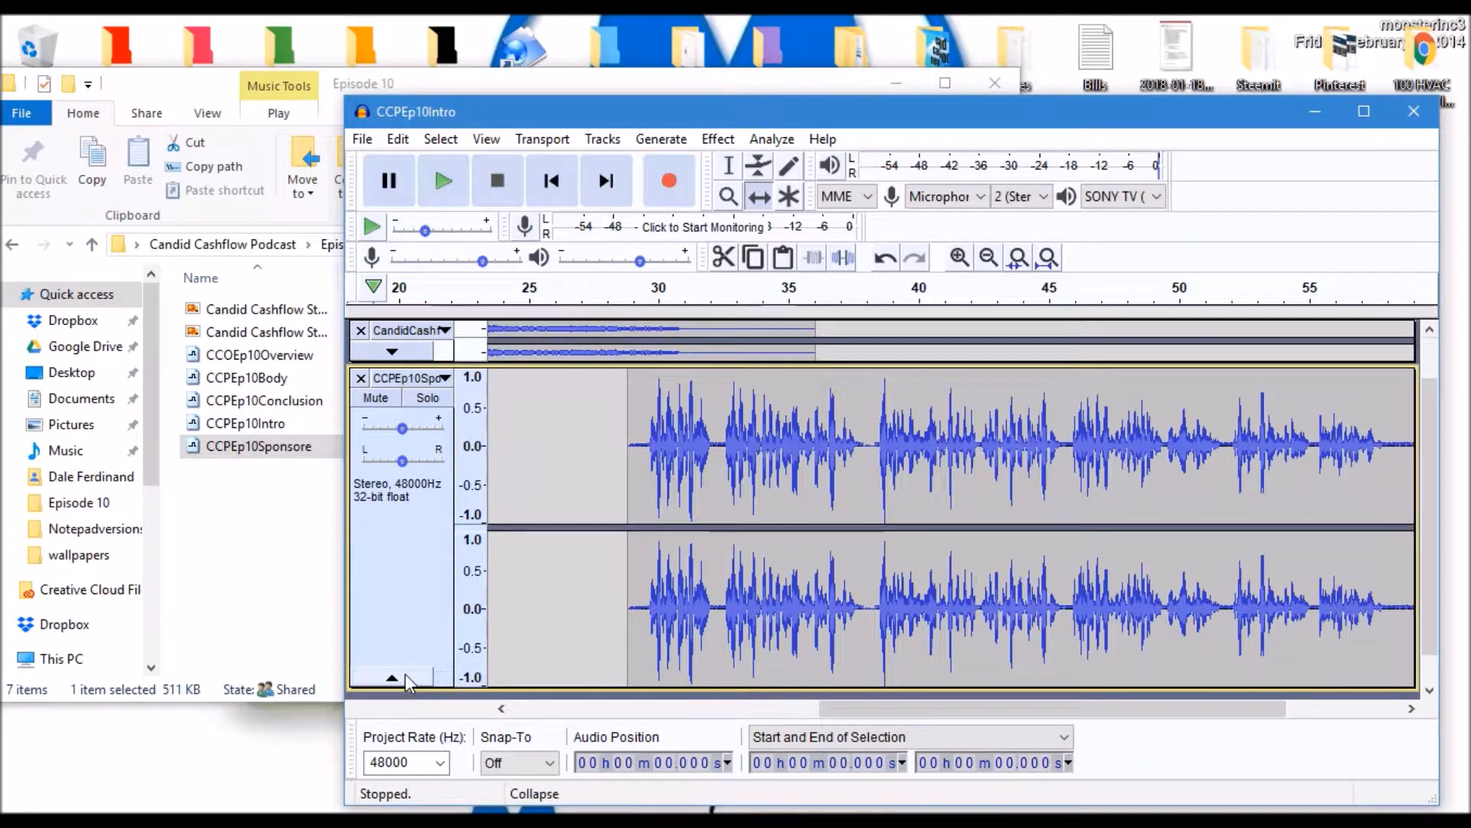
pyautogui.click(406, 674)
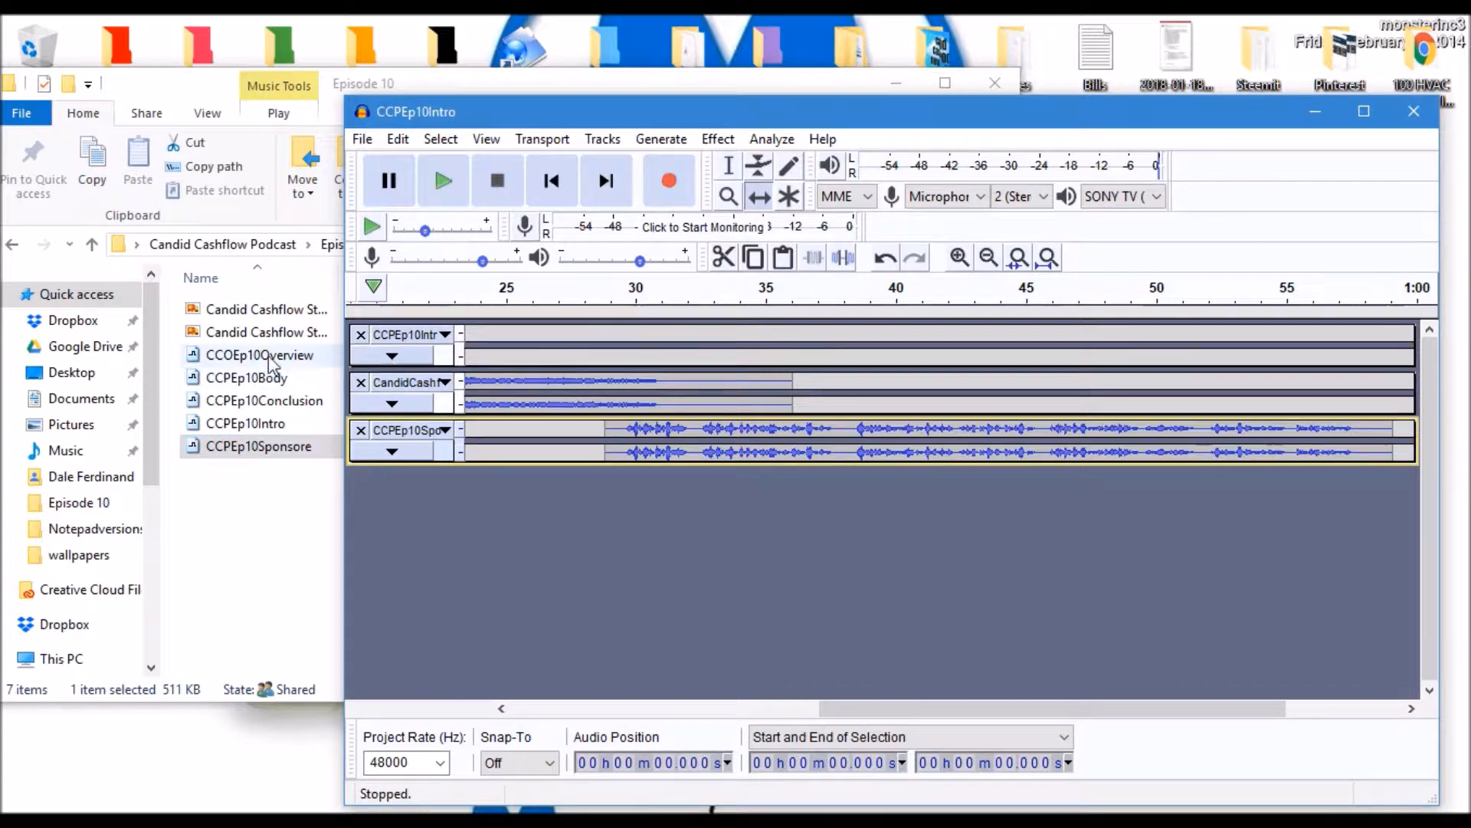
# Import CCOEp10Overview from File Explorer as a new track and shift its clip to about 59 seconds, where the sponsor clip ends
pyautogui.moveTo(268, 361); pyautogui.dragTo(621, 610)
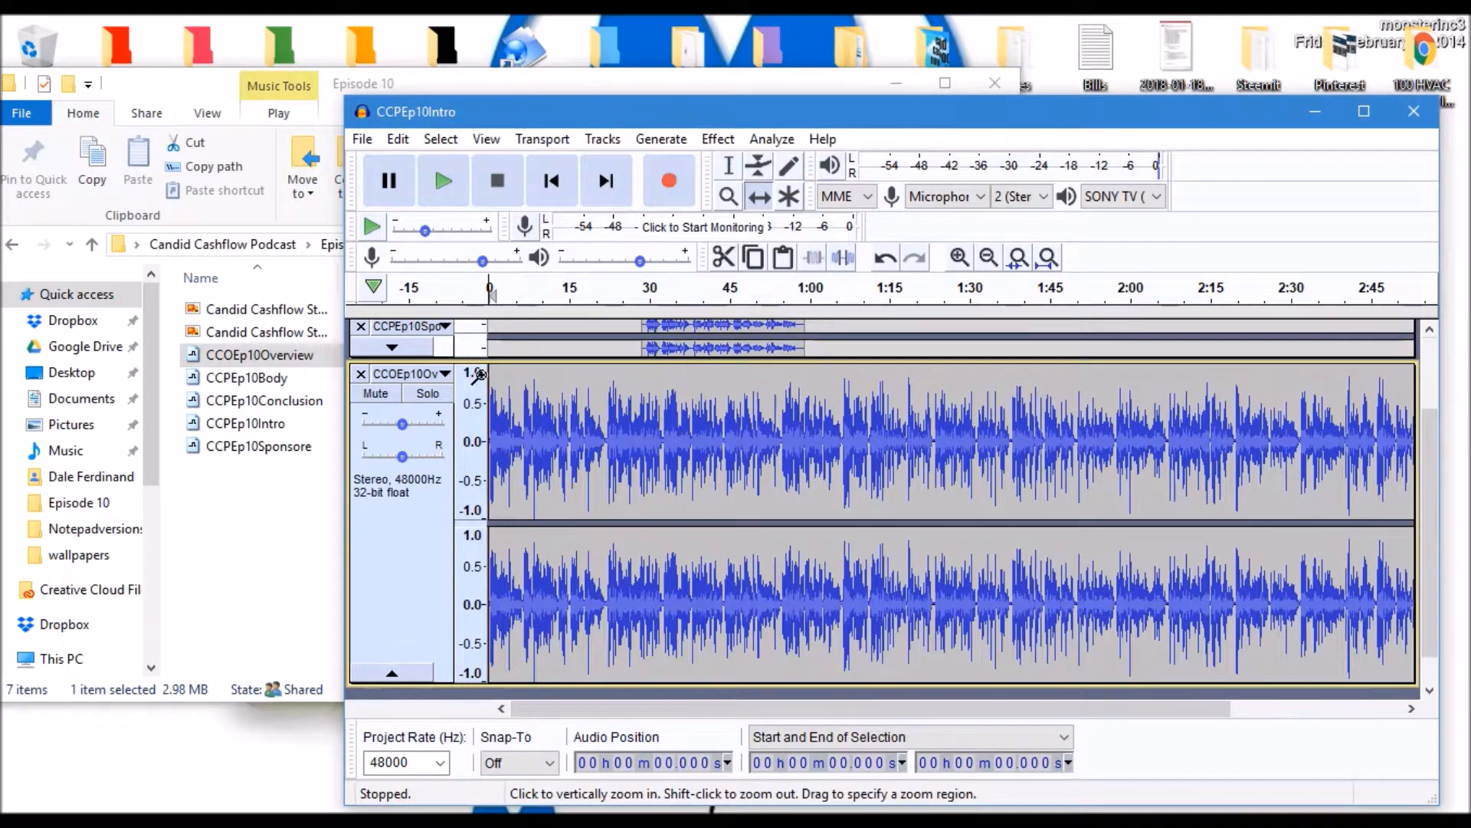
pyautogui.moveTo(500, 404); pyautogui.dragTo(814, 404)
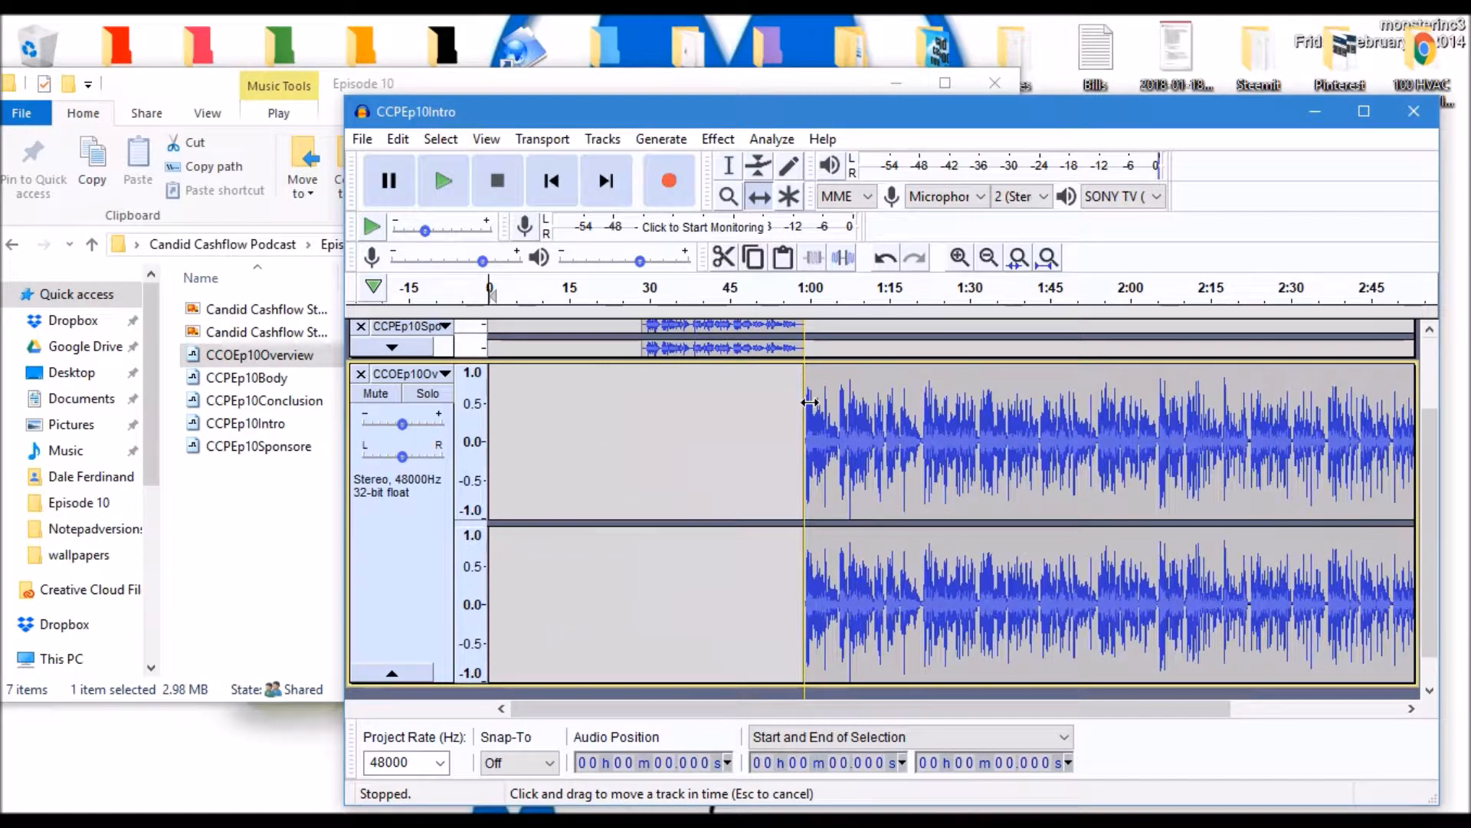
# Play the transition from the sponsor clip into the CCOEp10Overview clip and collapse the overview track
pyautogui.click(794, 295)
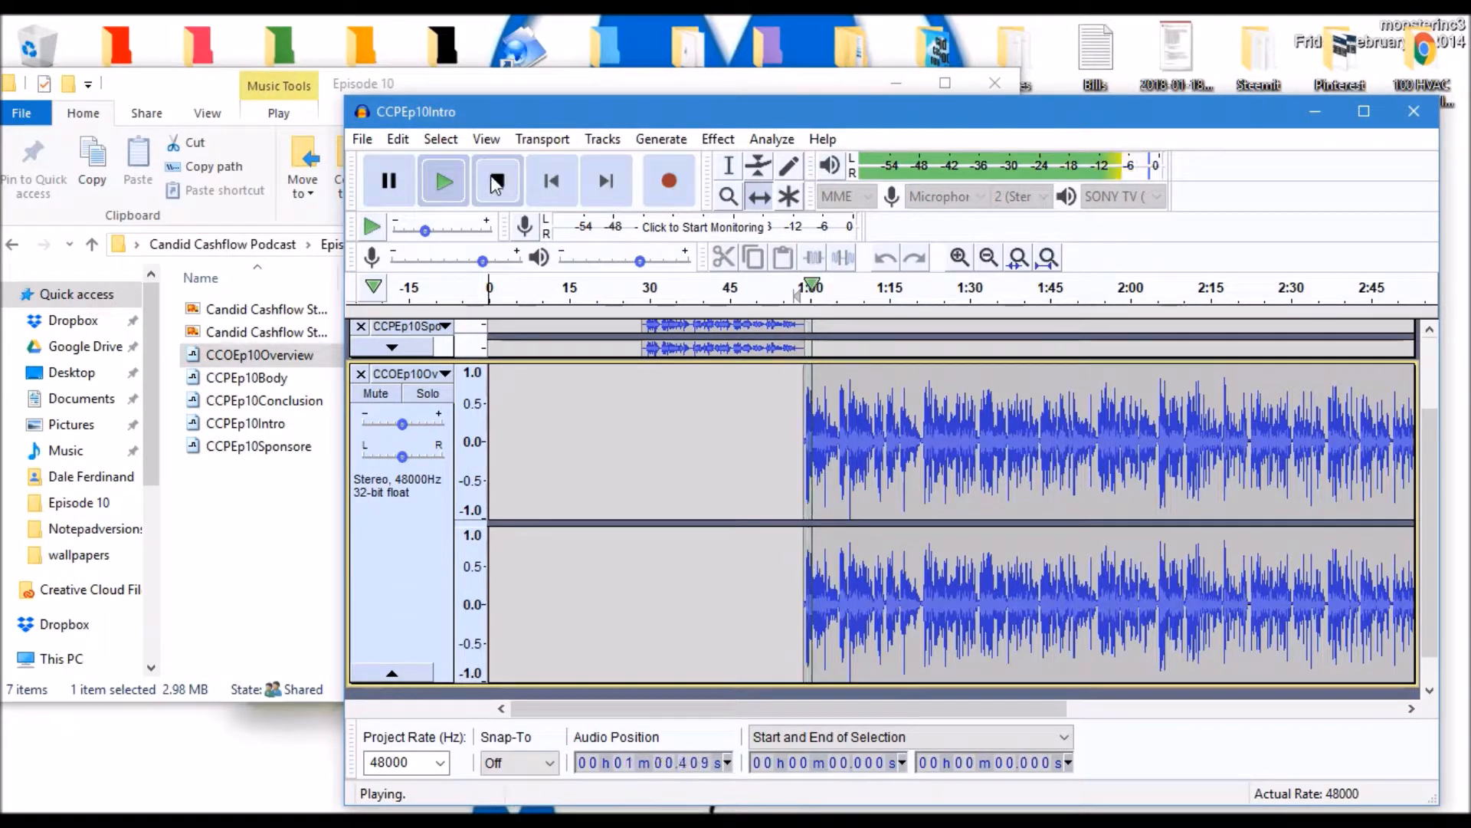
pyautogui.click(497, 182)
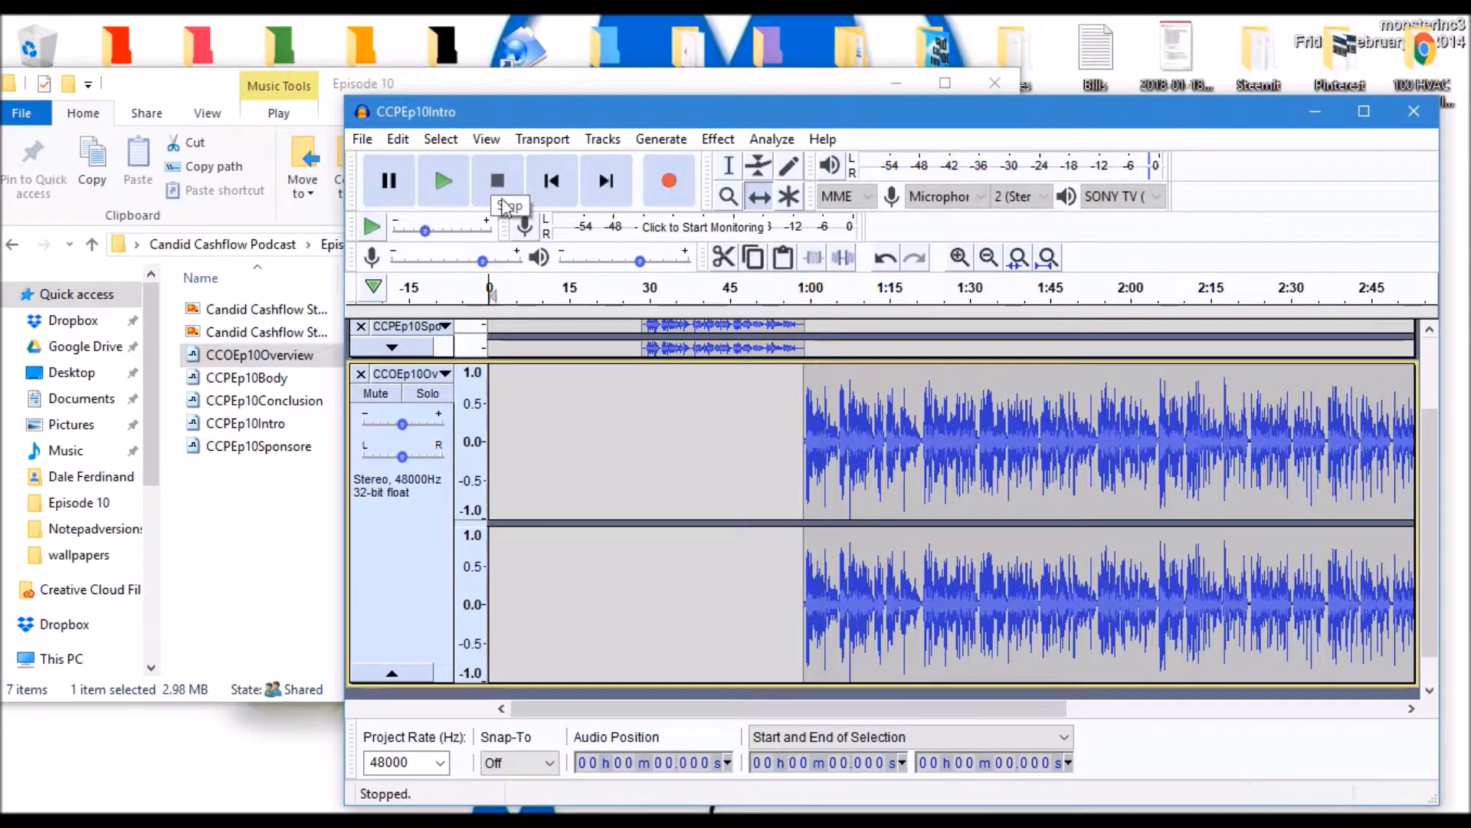
pyautogui.scroll(-1, 411, 629)
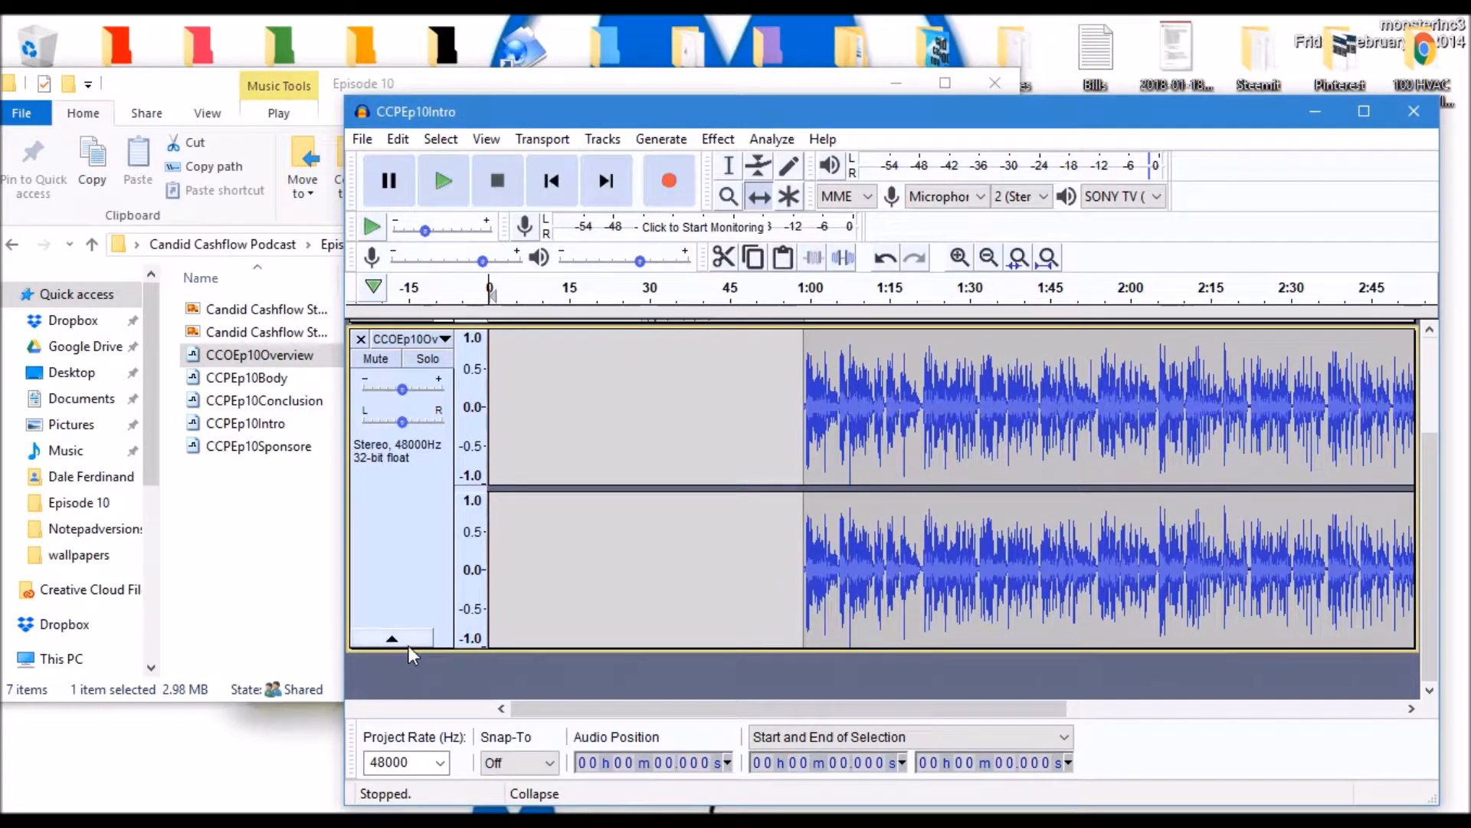
pyautogui.hotkey('ctrl', 'shift', 'c')
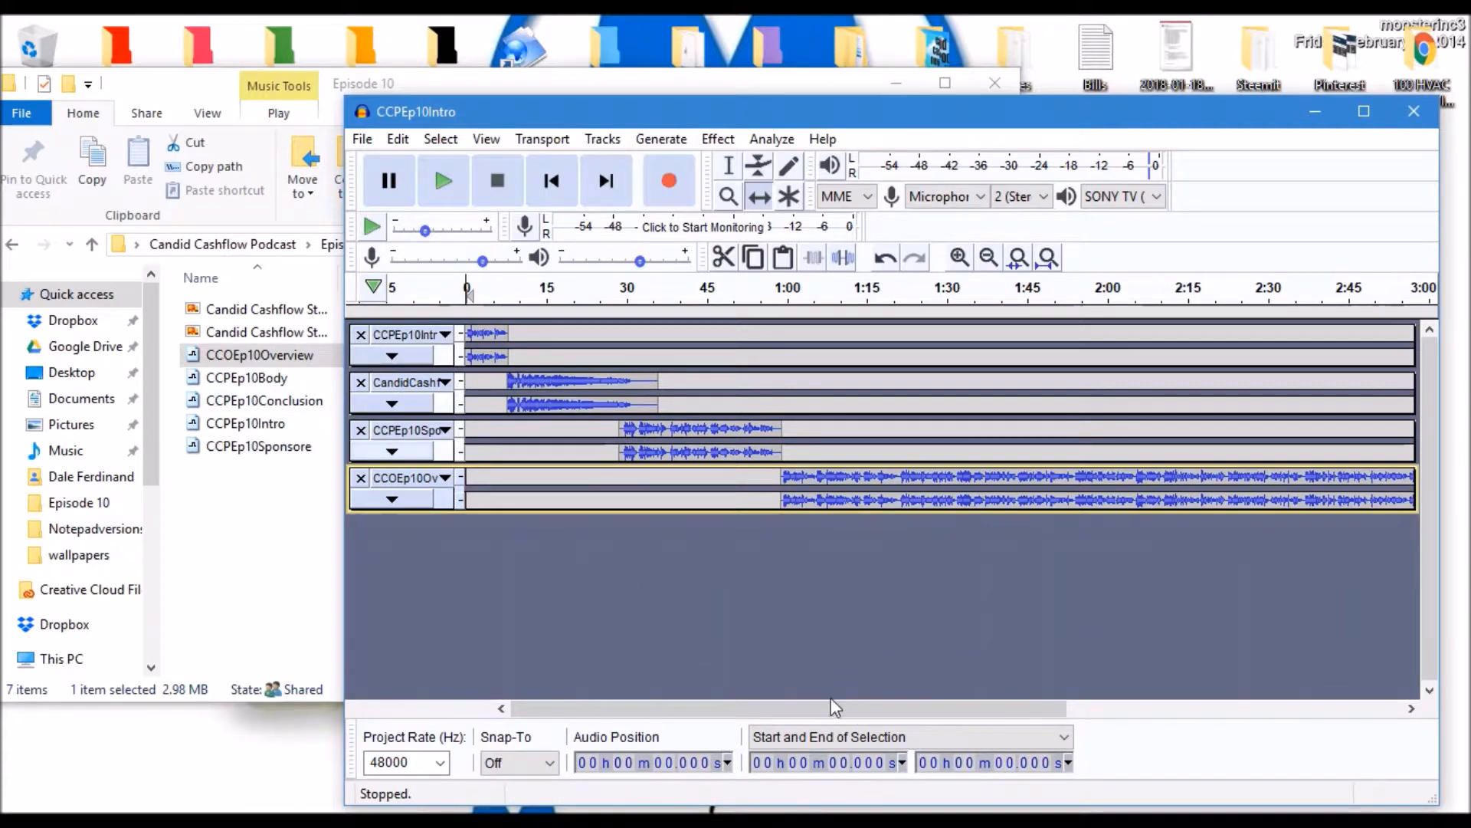
# Import CCPEp10Body from File Explorer as a new track and shift its clip to about 3:54, where the overview clip ends
pyautogui.moveTo(833, 715)
pyautogui.mouseDown()
pyautogui.moveTo(1016, 721)
pyautogui.moveTo(1215, 692)
pyautogui.moveTo(852, 695)
pyautogui.mouseUp()
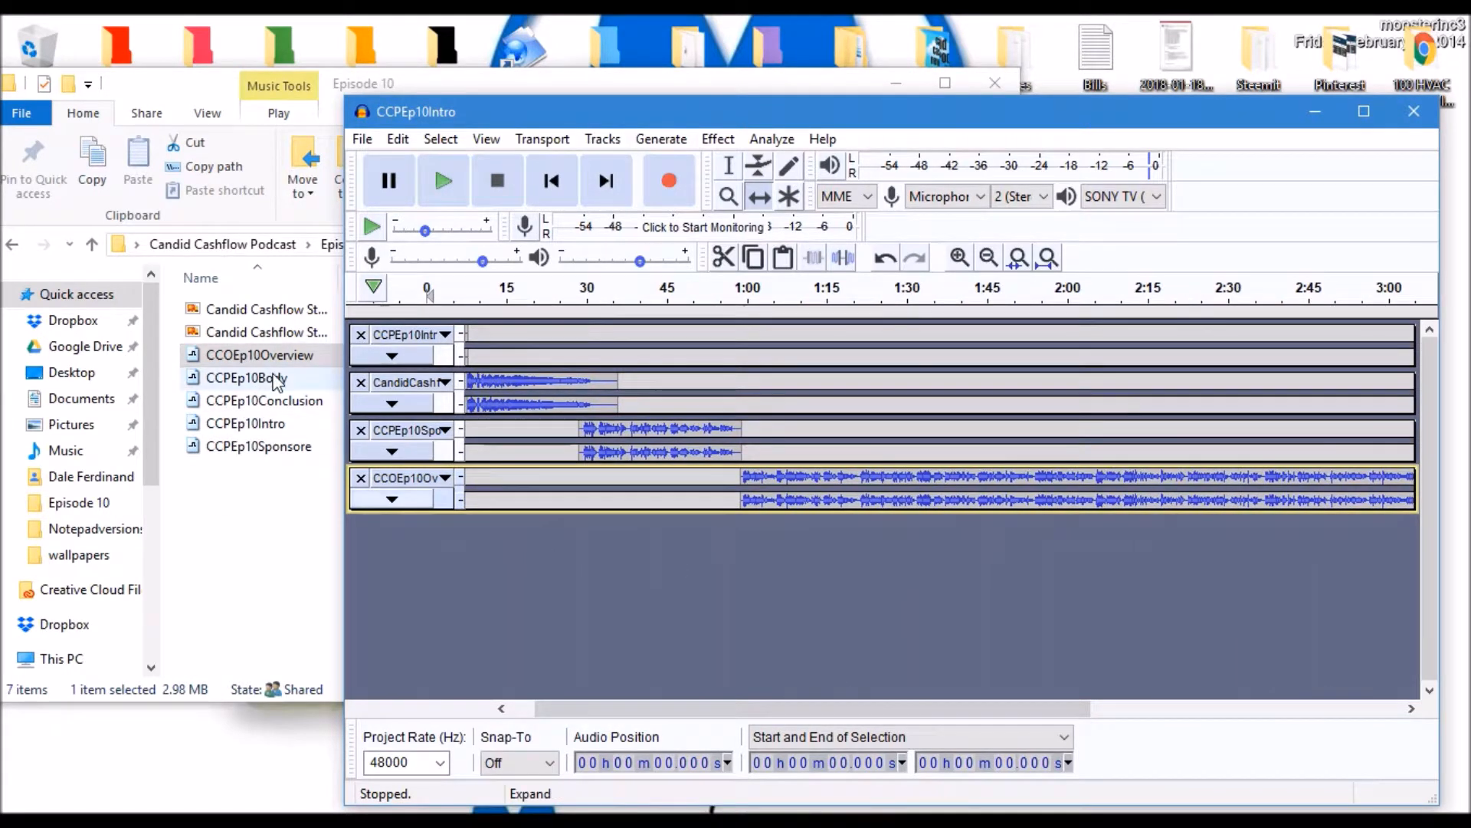
pyautogui.moveTo(270, 375); pyautogui.dragTo(574, 656)
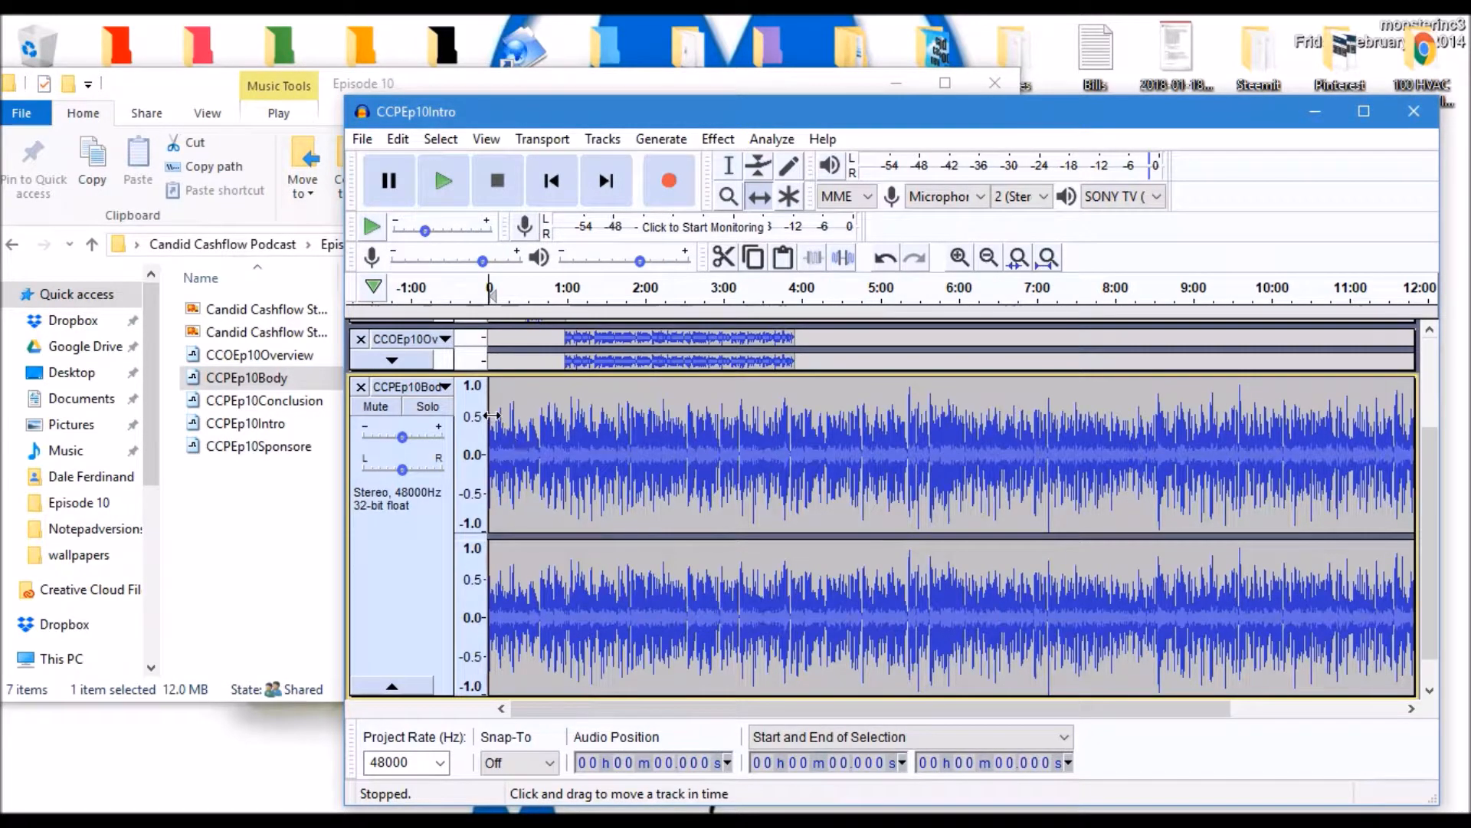
pyautogui.moveTo(489, 400); pyautogui.dragTo(795, 427)
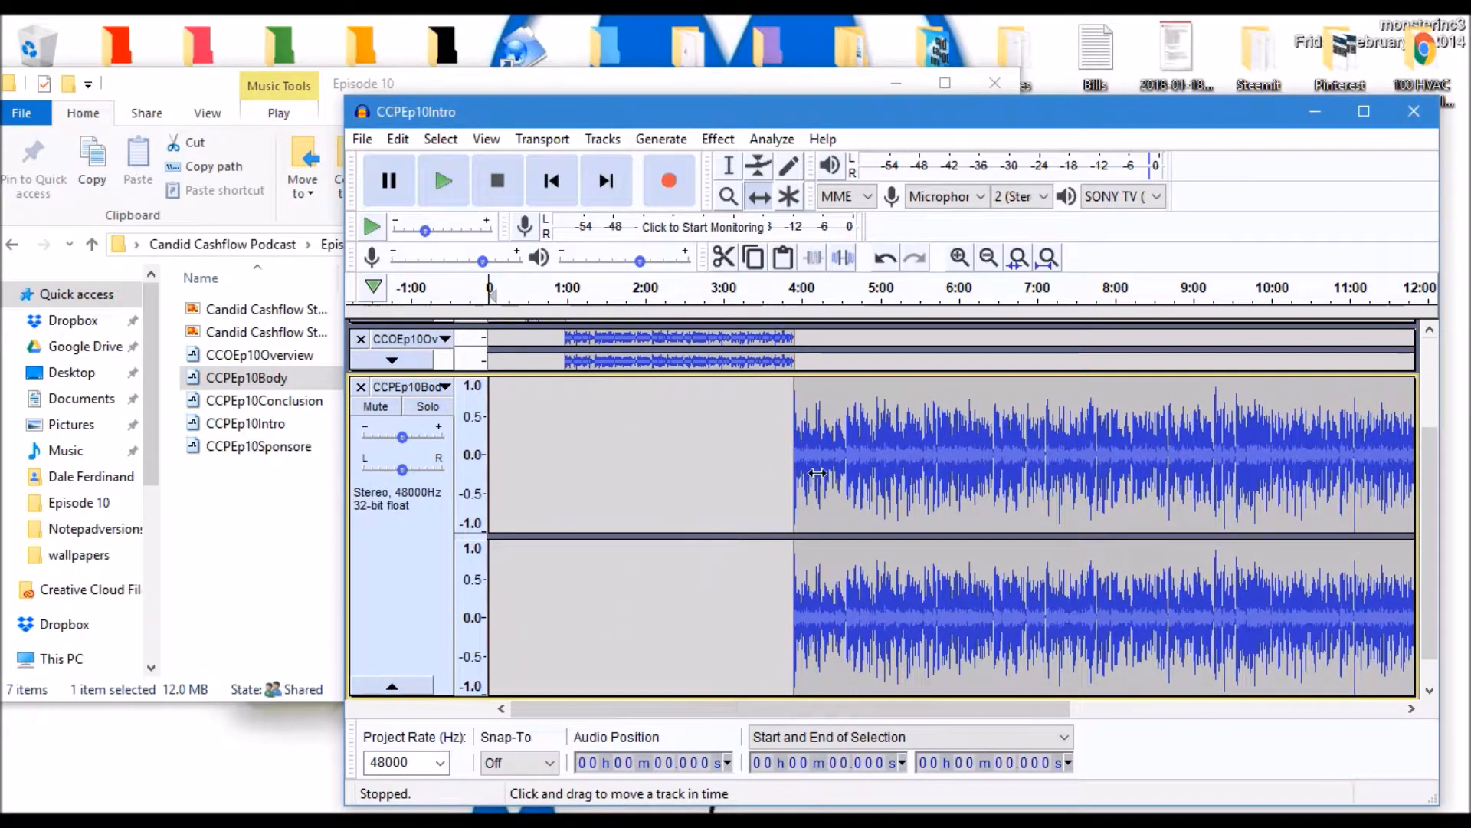
# Play the transition from the overview clip into the CCPEp10Body clip and collapse the body track
pyautogui.scroll(3, 878, 464)
pyautogui.scroll(-4, 881, 465)
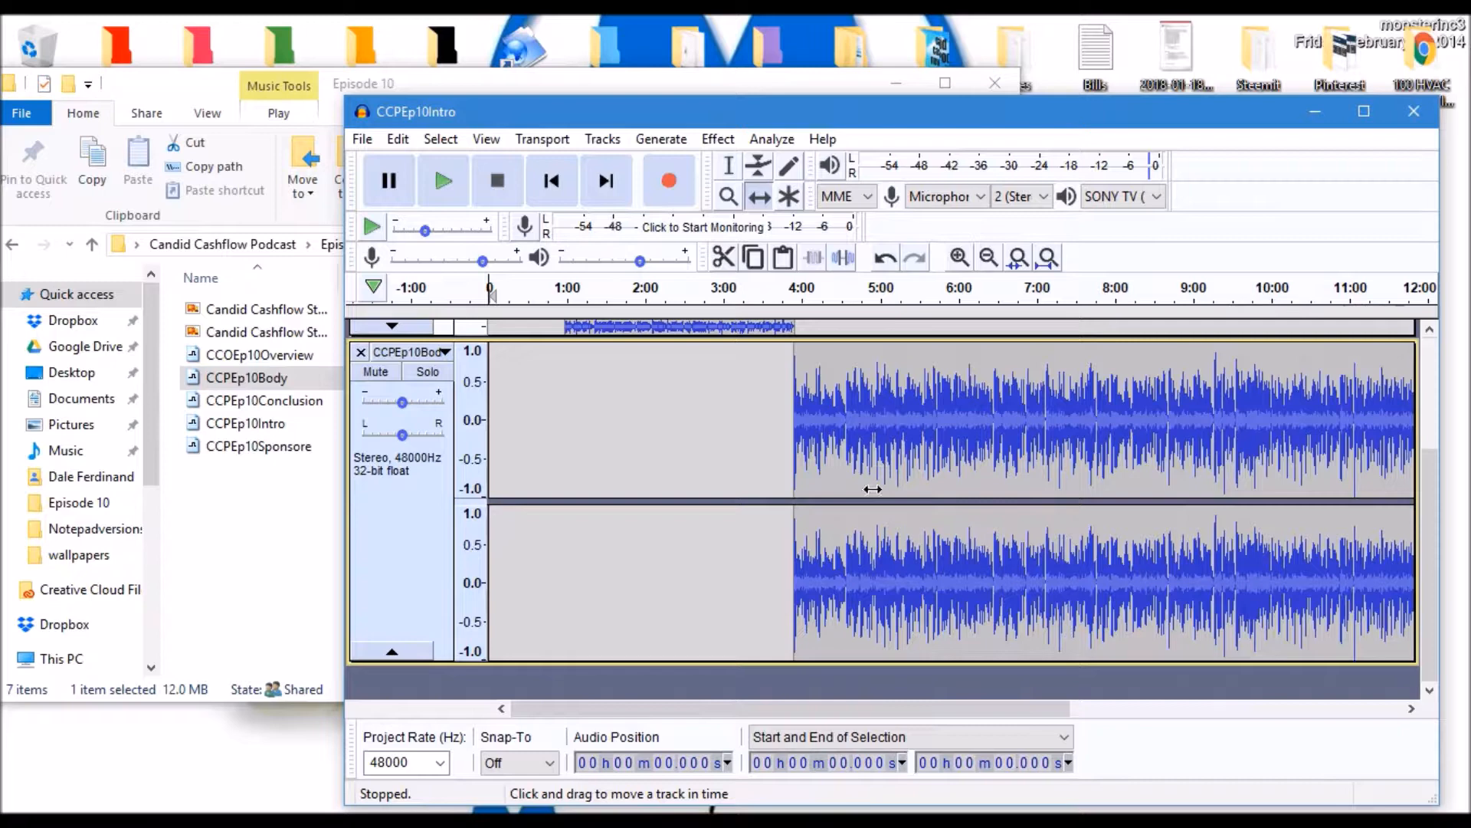
pyautogui.click(767, 292)
pyautogui.click(792, 301)
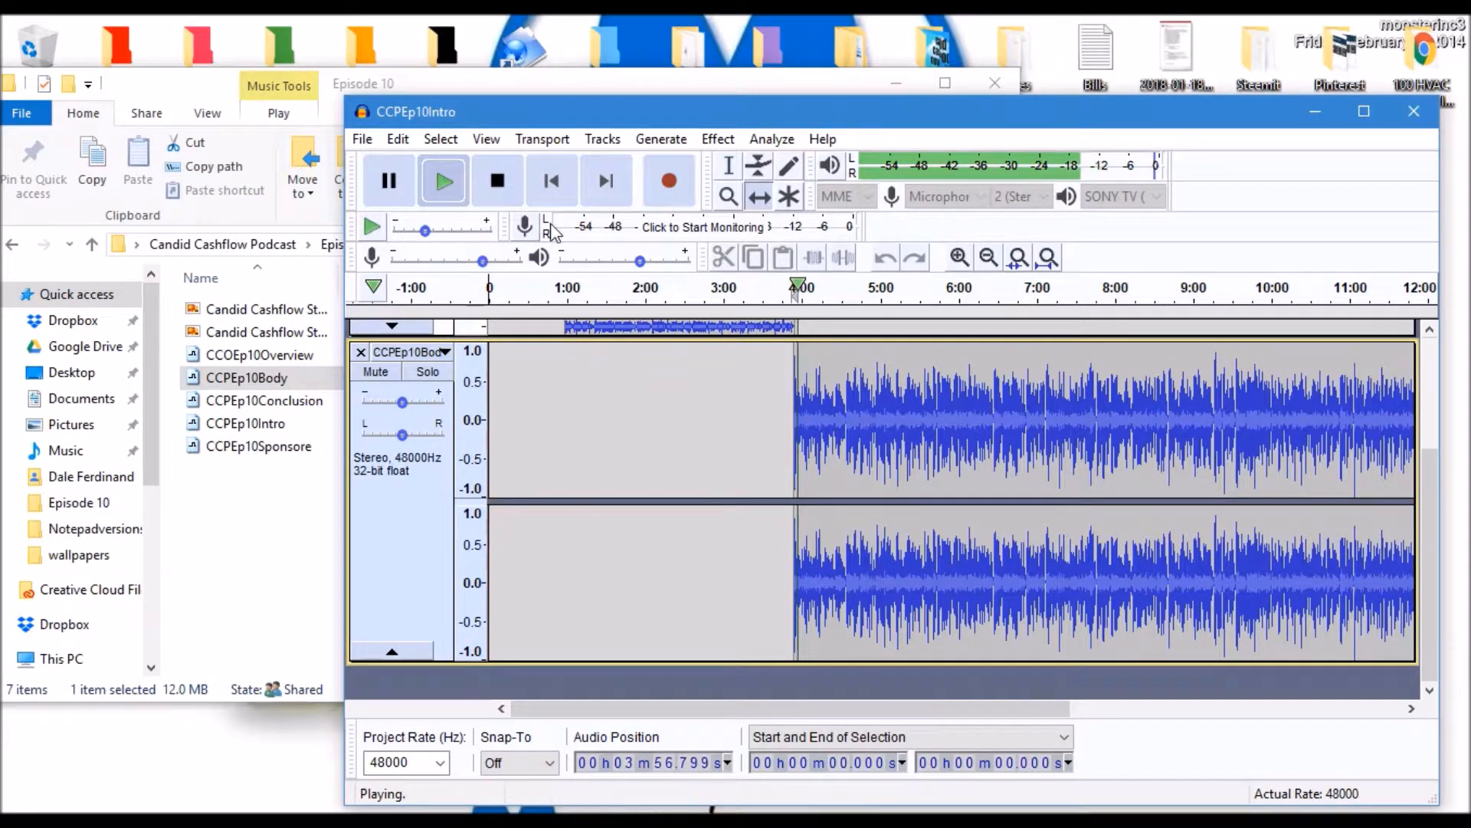
pyautogui.click(498, 182)
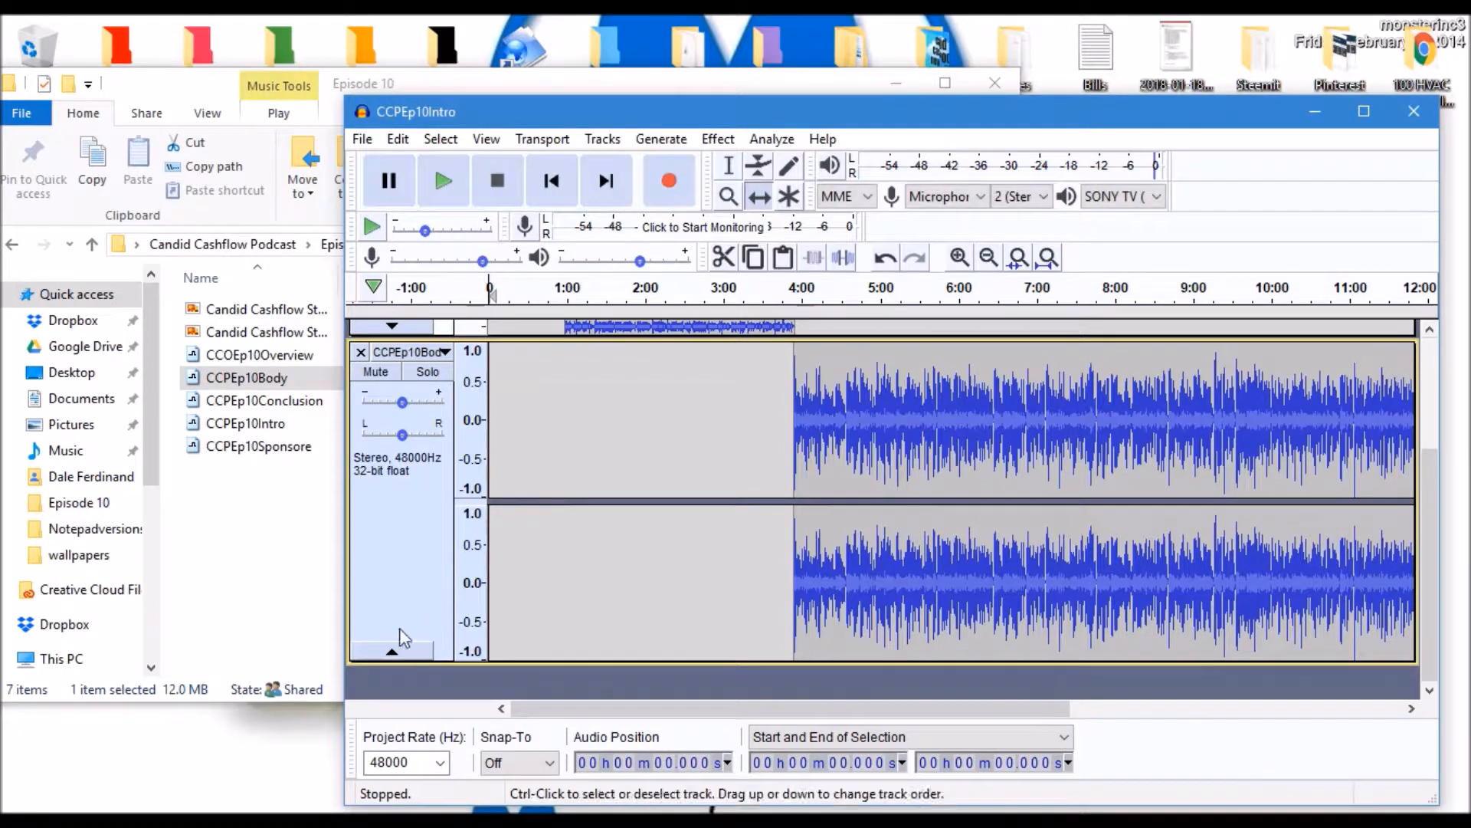
pyautogui.click(392, 651)
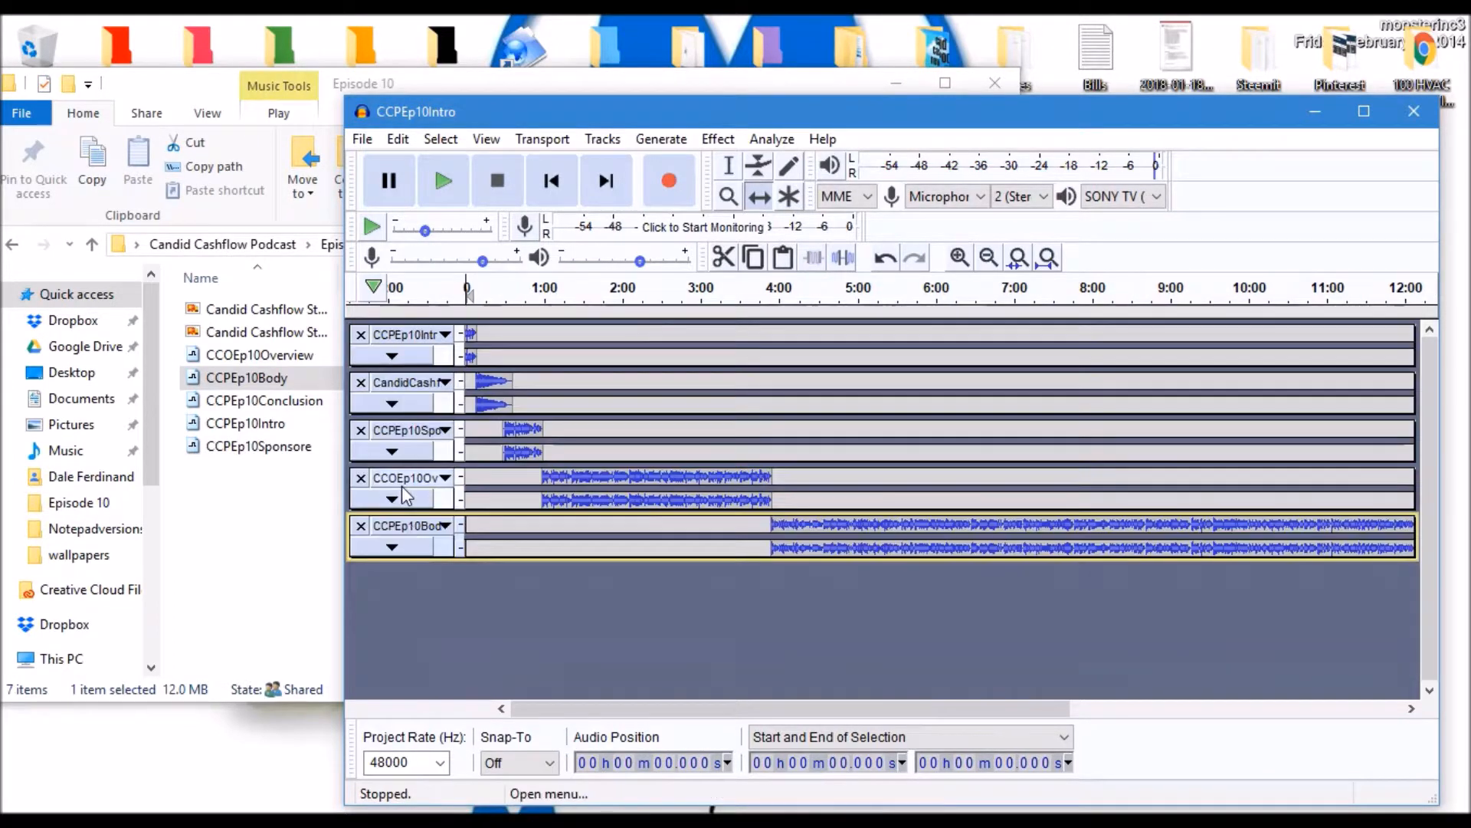
# Import CCPEp10Conclusion from File Explorer as a new track and shift its clip to about 15:50, where the body clip ends
pyautogui.click(275, 405)
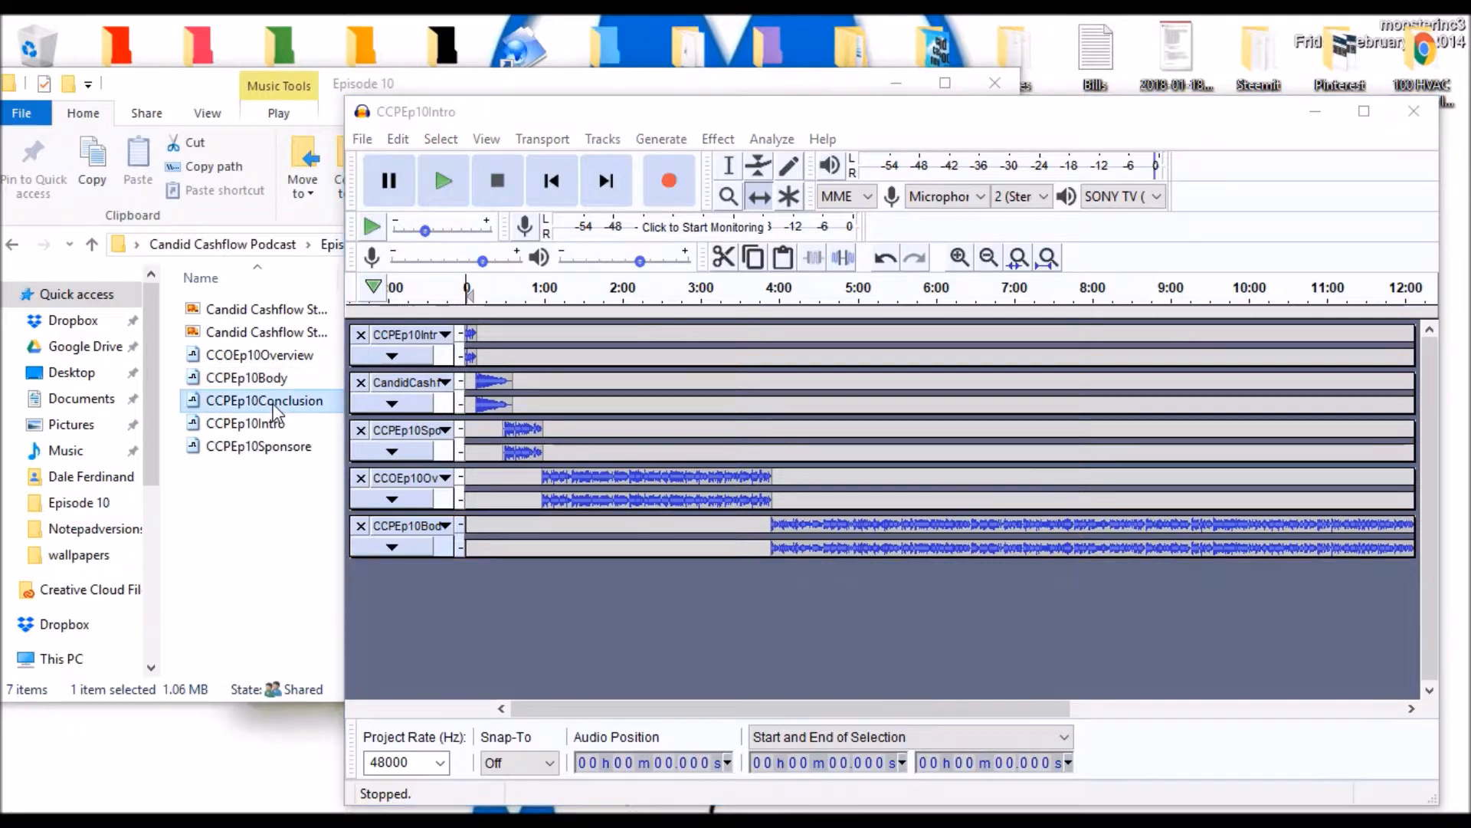
pyautogui.moveTo(278, 412); pyautogui.dragTo(552, 676)
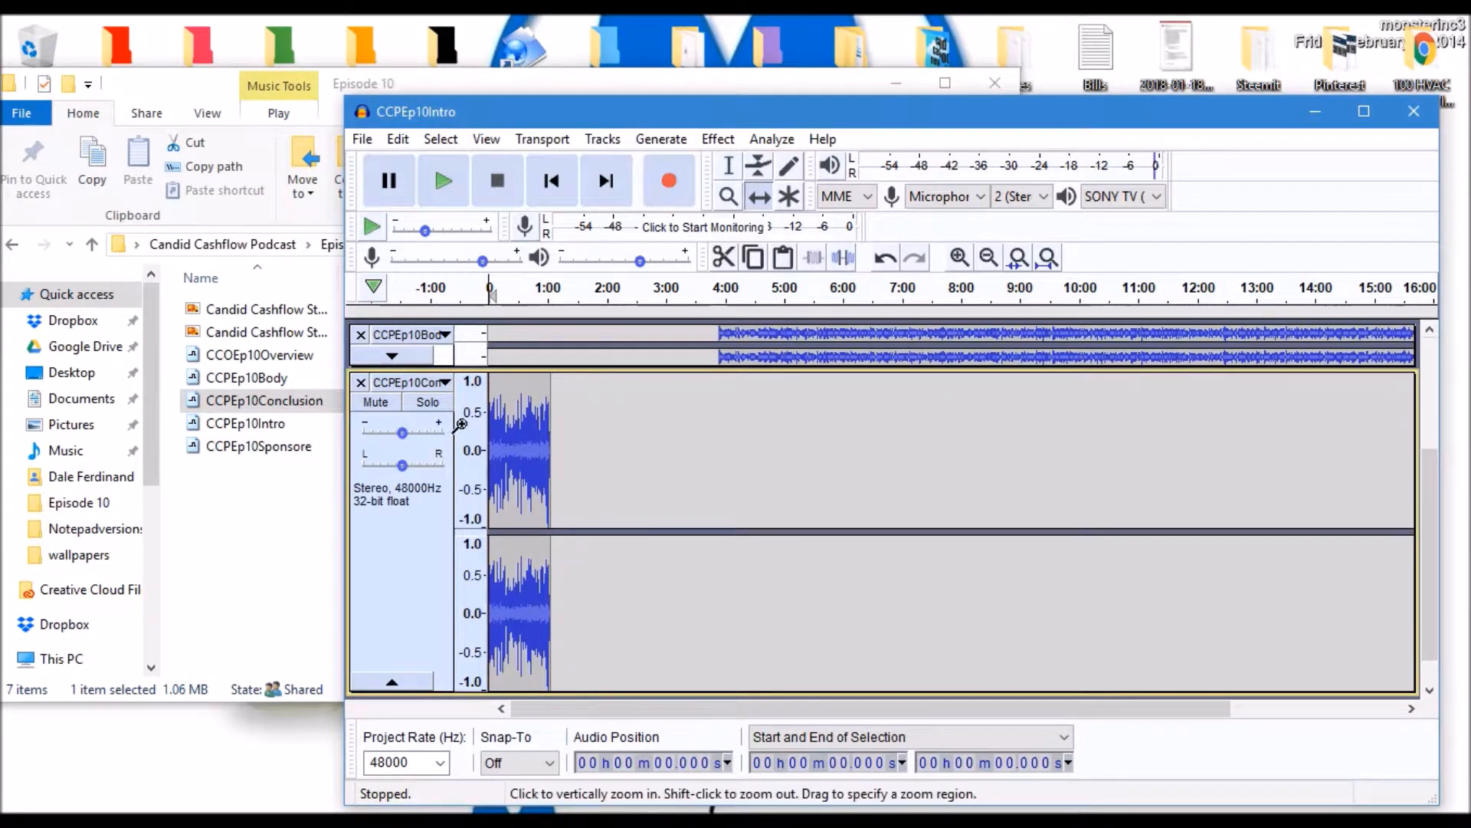
pyautogui.moveTo(491, 440); pyautogui.dragTo(1350, 486)
pyautogui.moveTo(1150, 710); pyautogui.dragTo(1317, 720)
pyautogui.moveTo(1138, 456); pyautogui.dragTo(1208, 451)
pyautogui.scroll(-1, 780, 549)
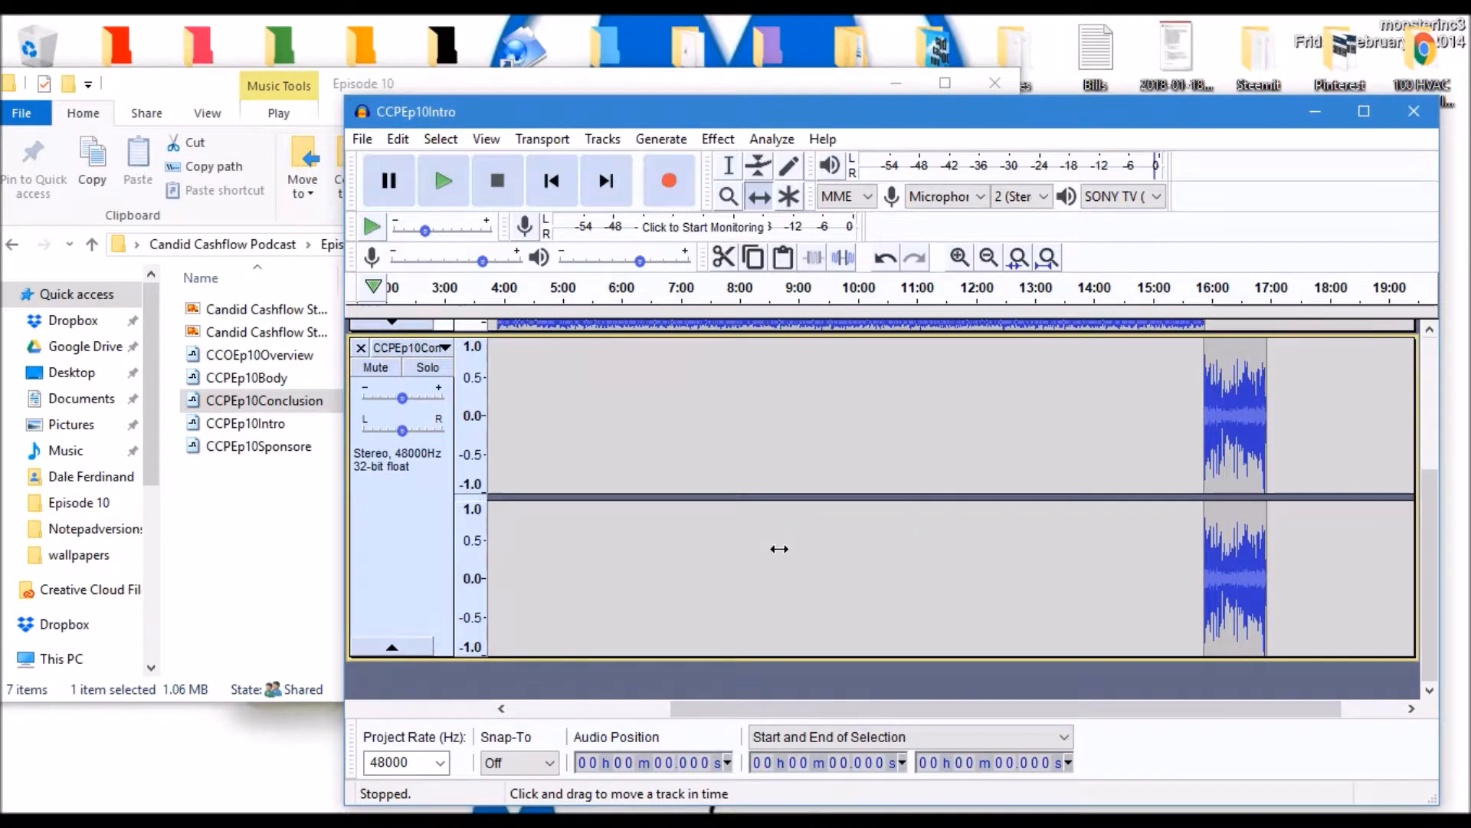
# Import CandidCashflowOutro from the Candid Cashflow Podcast folder as a new track, and minimize File Explorer and maximize the Audacity window
pyautogui.click(241, 246)
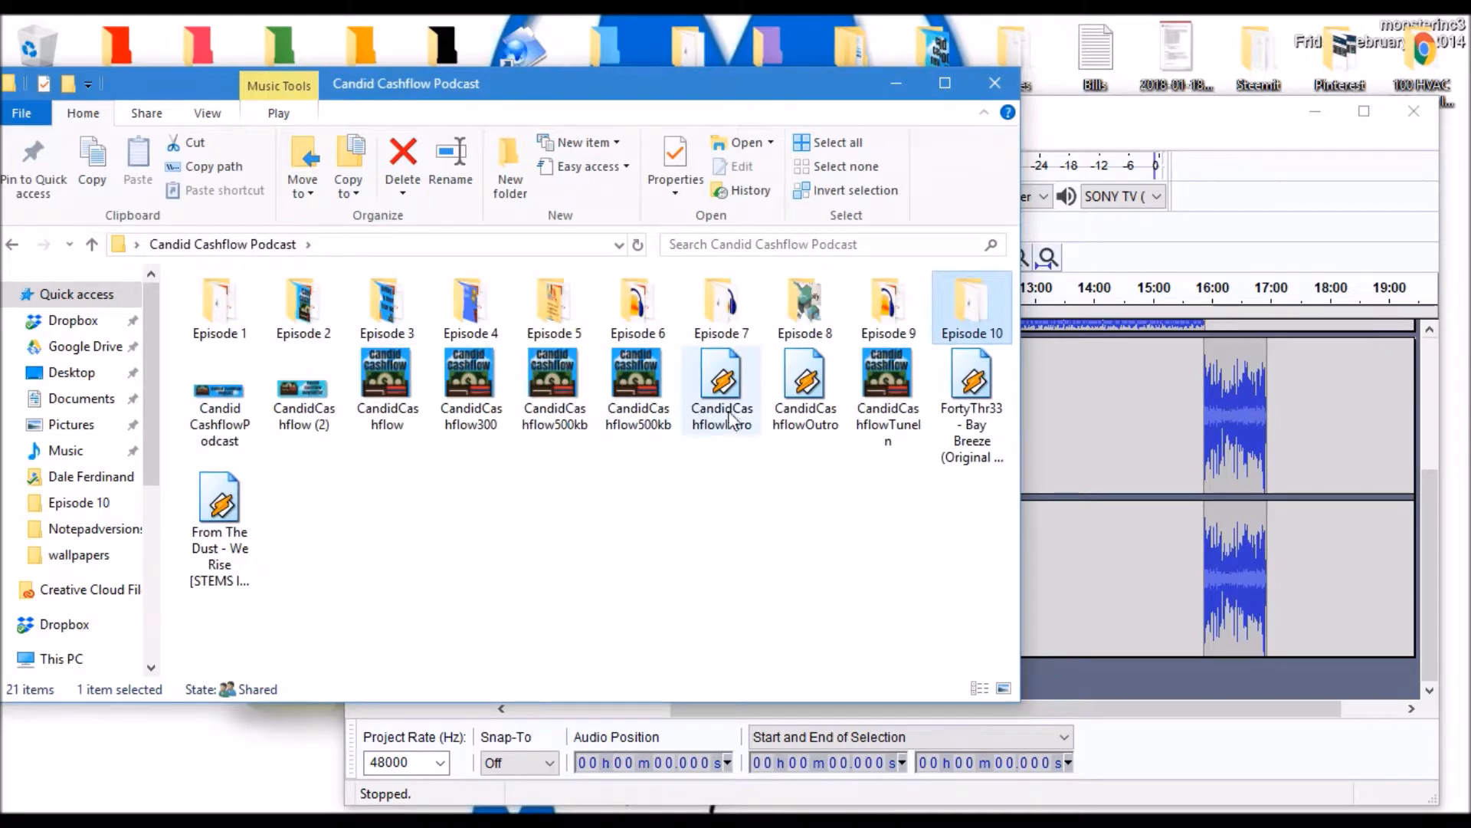
pyautogui.moveTo(813, 377); pyautogui.dragTo(1101, 679)
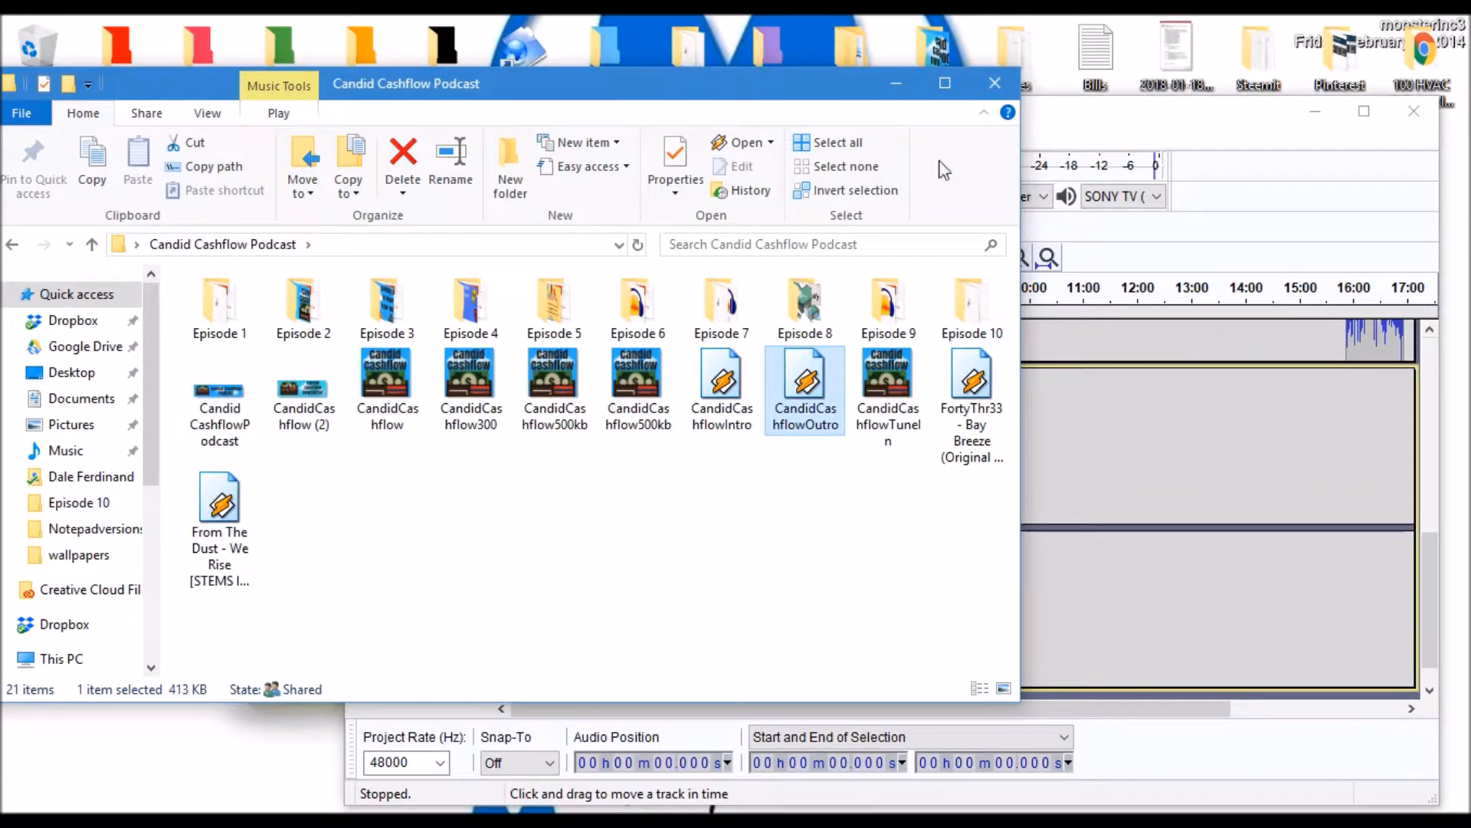
pyautogui.click(896, 83)
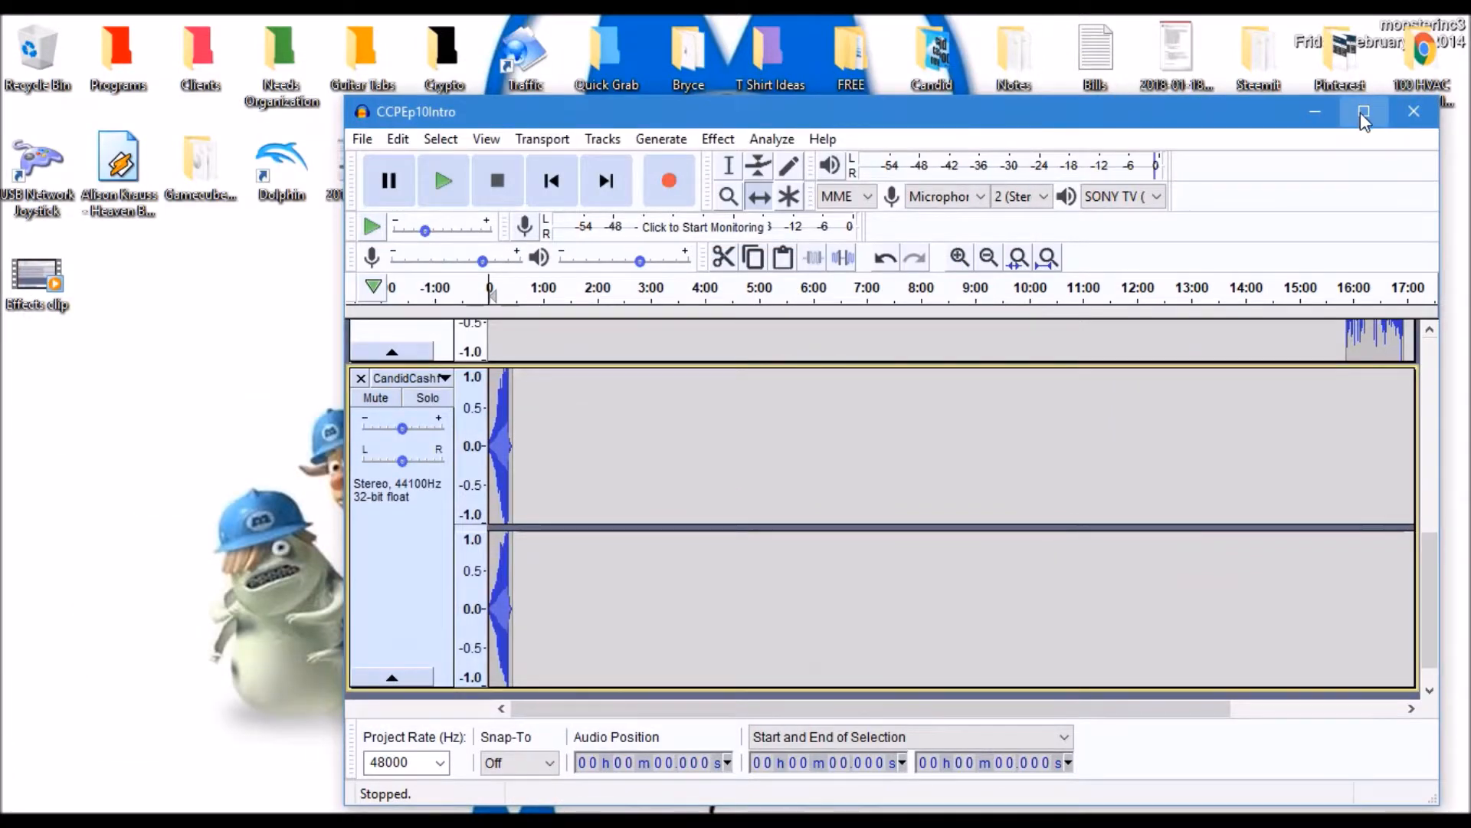
pyautogui.click(1363, 113)
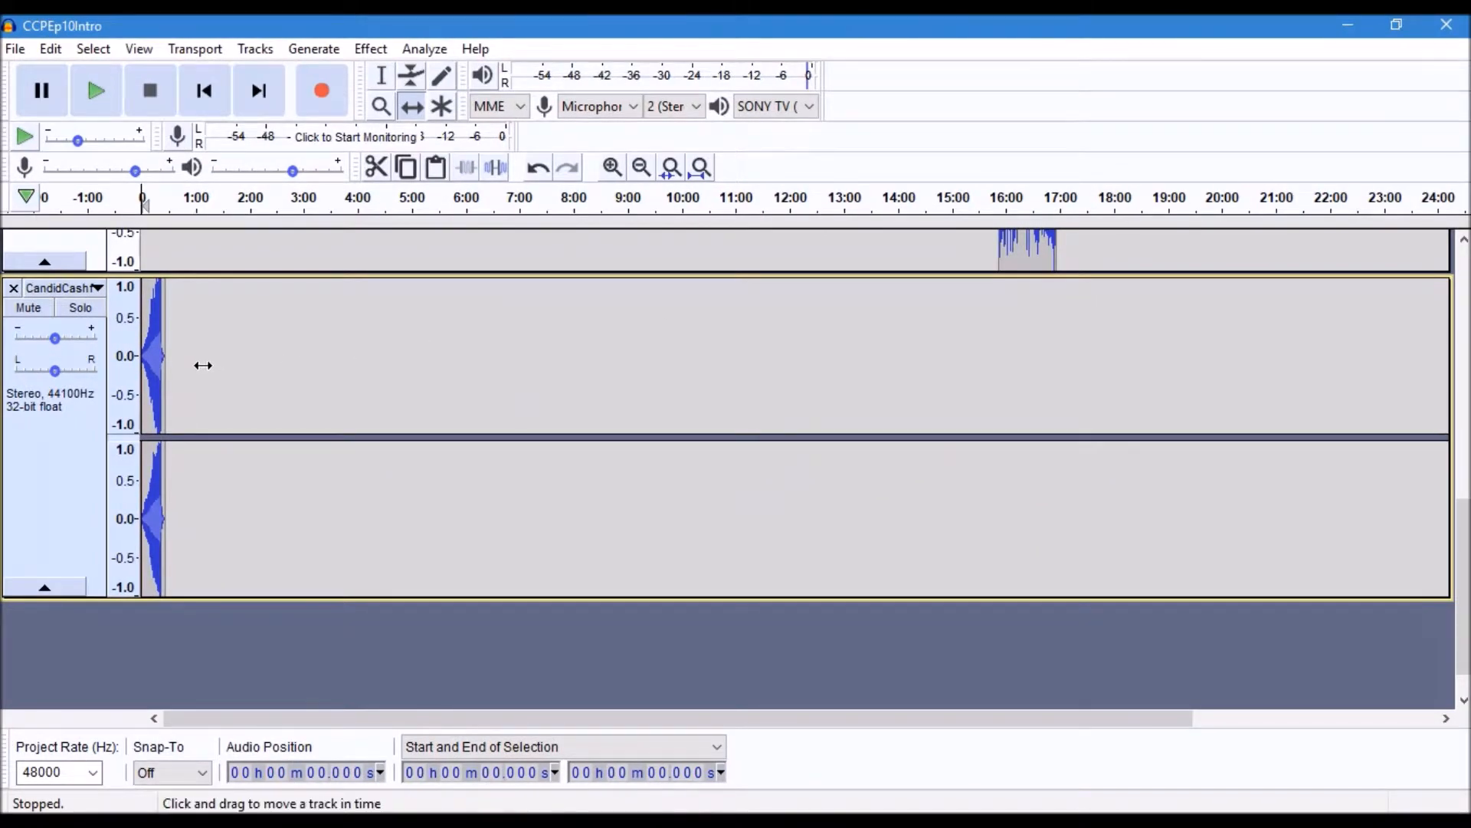
# Shift the outro clip to about 16:48, slightly overlapping the end of the conclusion clip, and play the transition
pyautogui.moveTo(143, 357); pyautogui.dragTo(1051, 424)
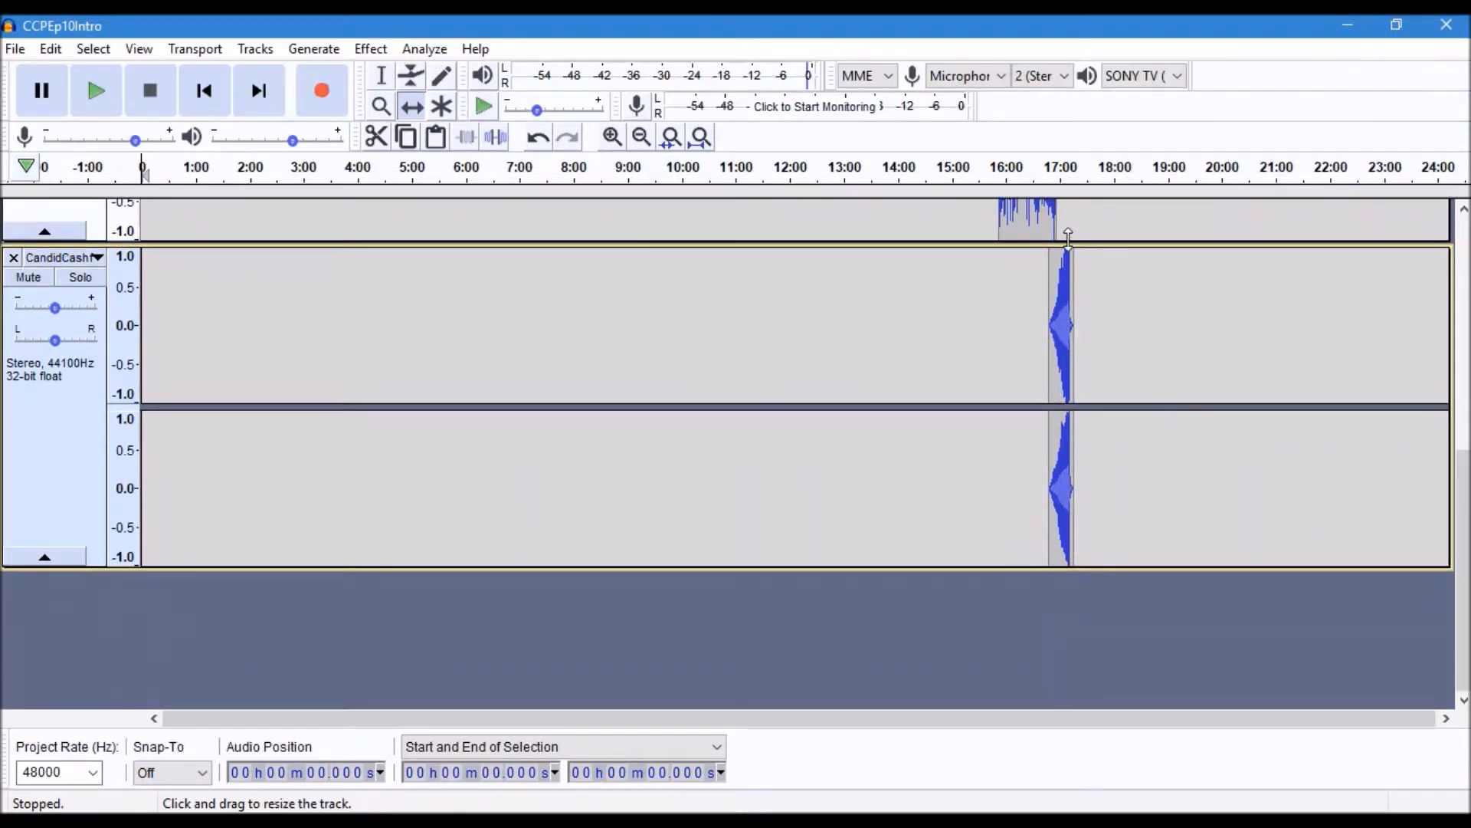
pyautogui.click(1050, 177)
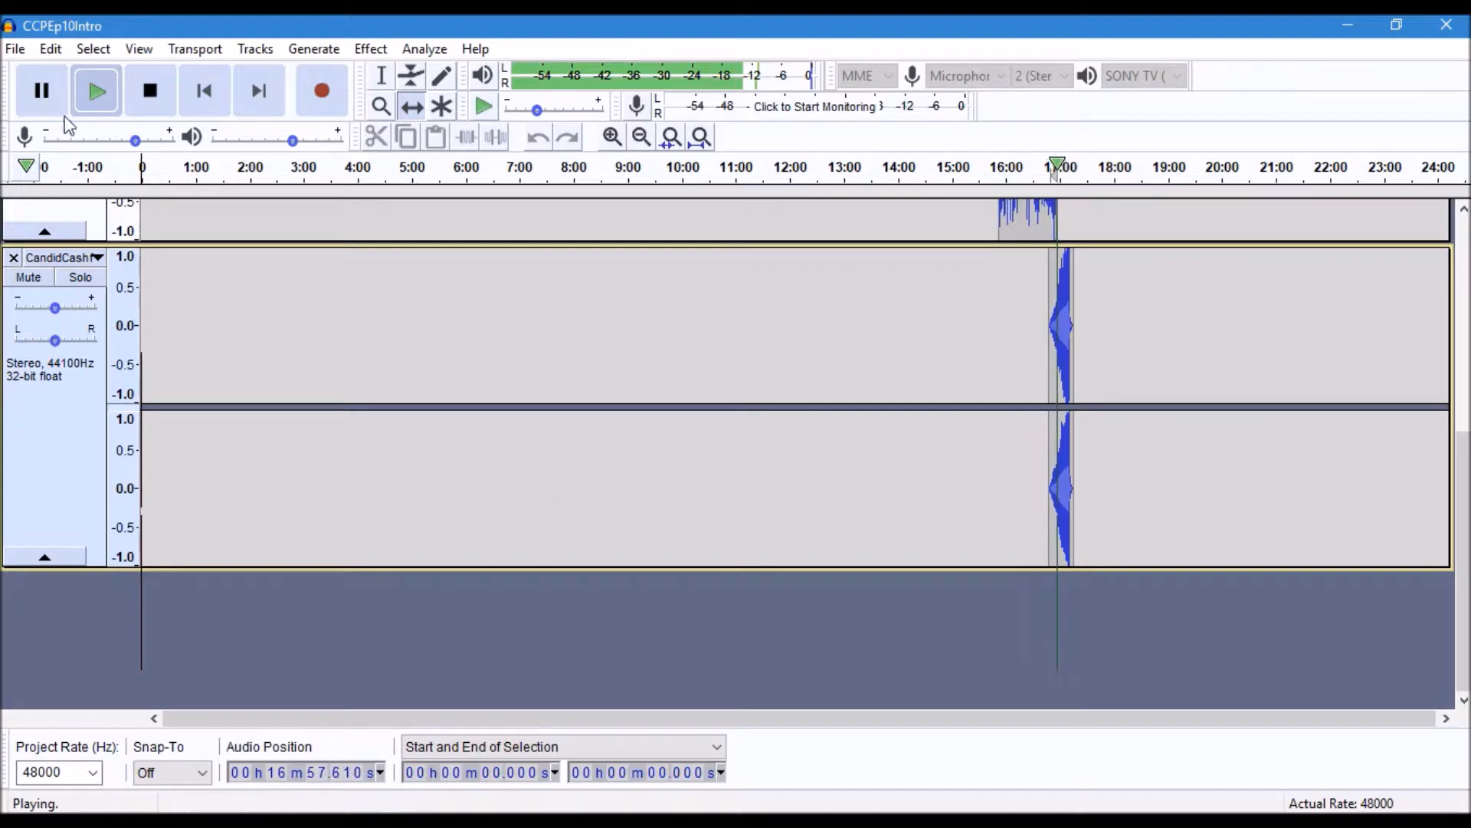
pyautogui.click(162, 93)
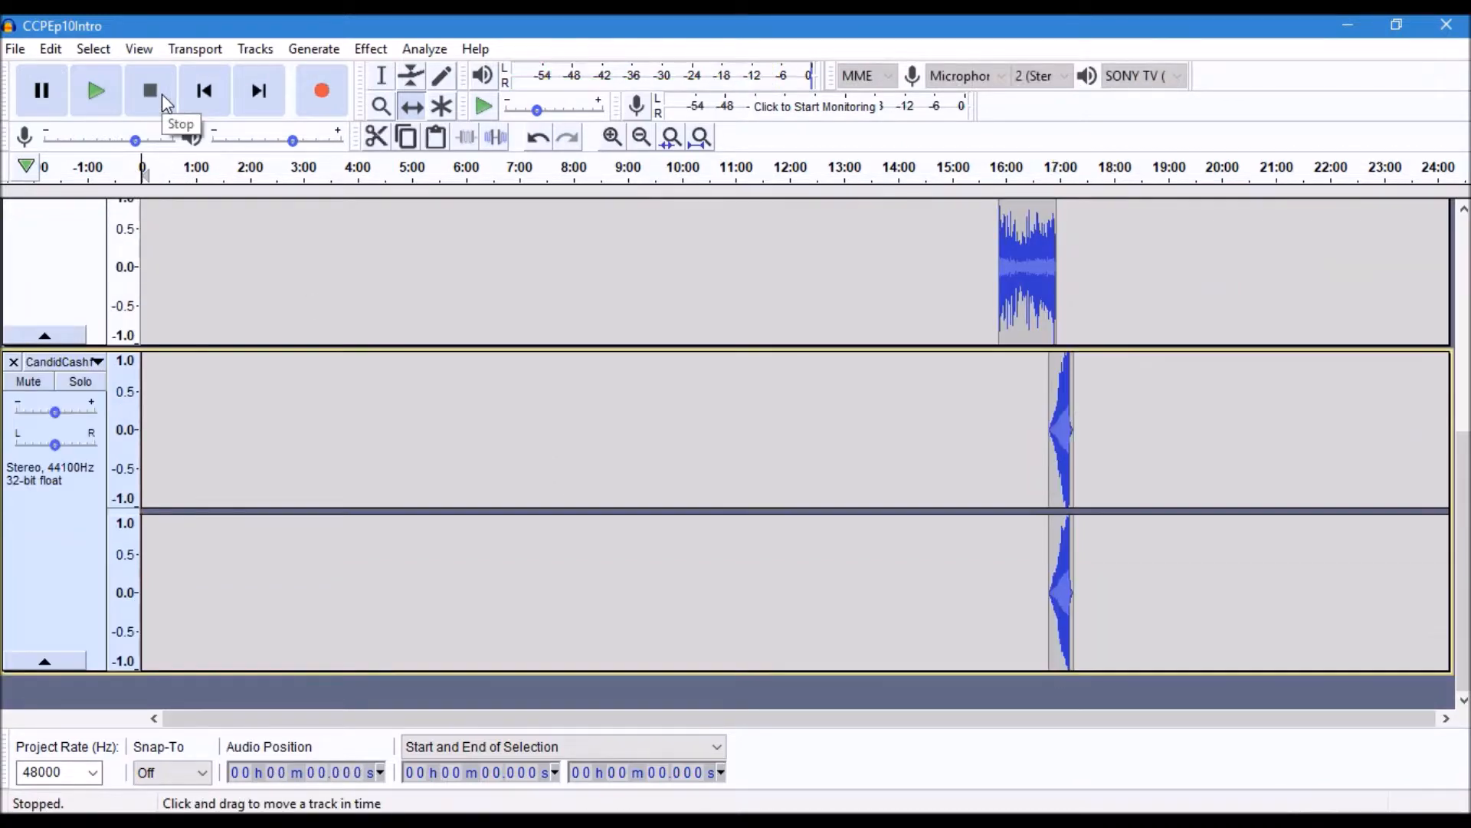
# Collapse the conclusion and outro tracks
pyautogui.click(65, 338)
pyautogui.scroll(-2, 94, 537)
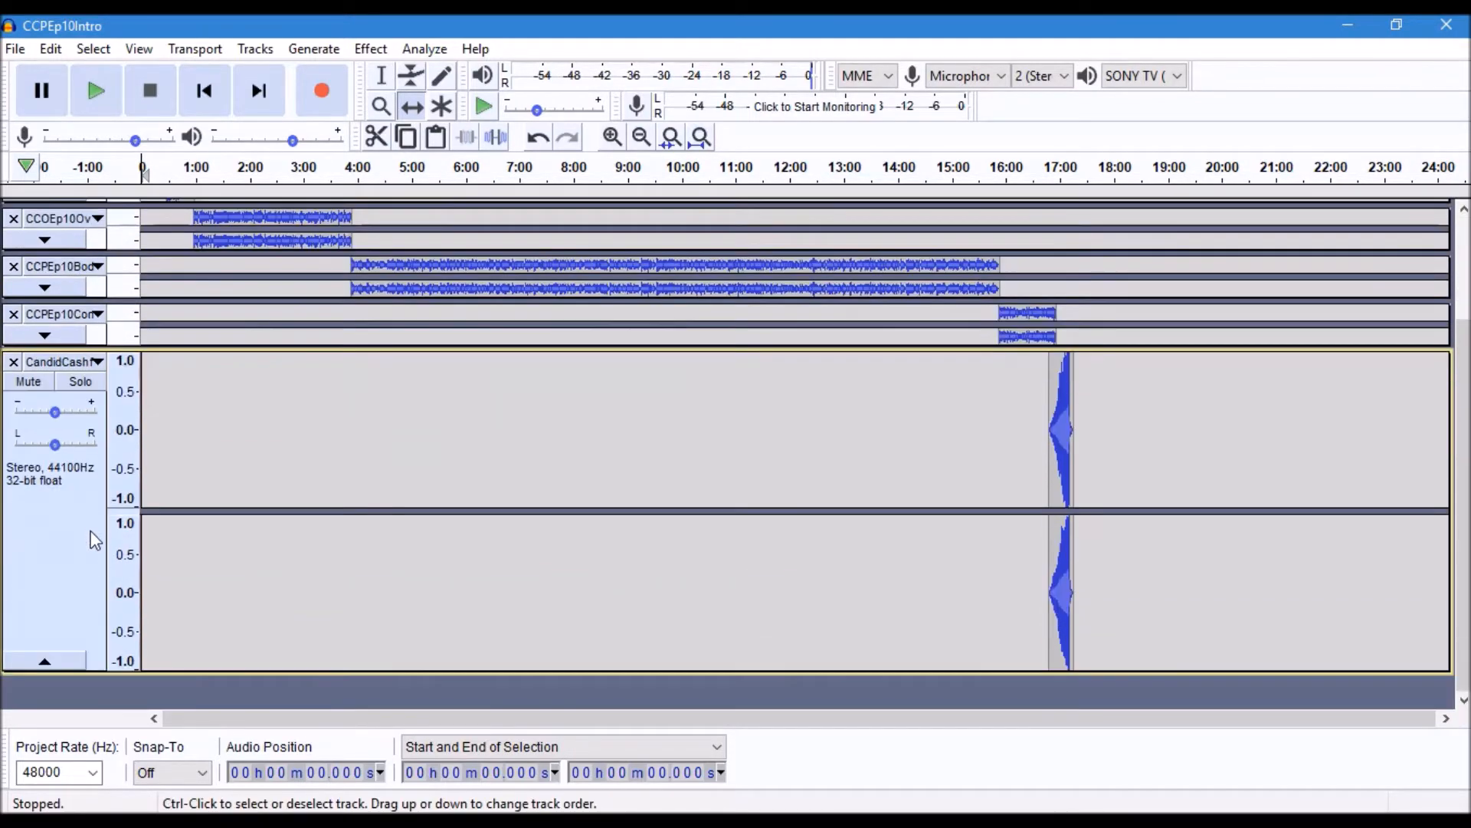
pyautogui.click(45, 660)
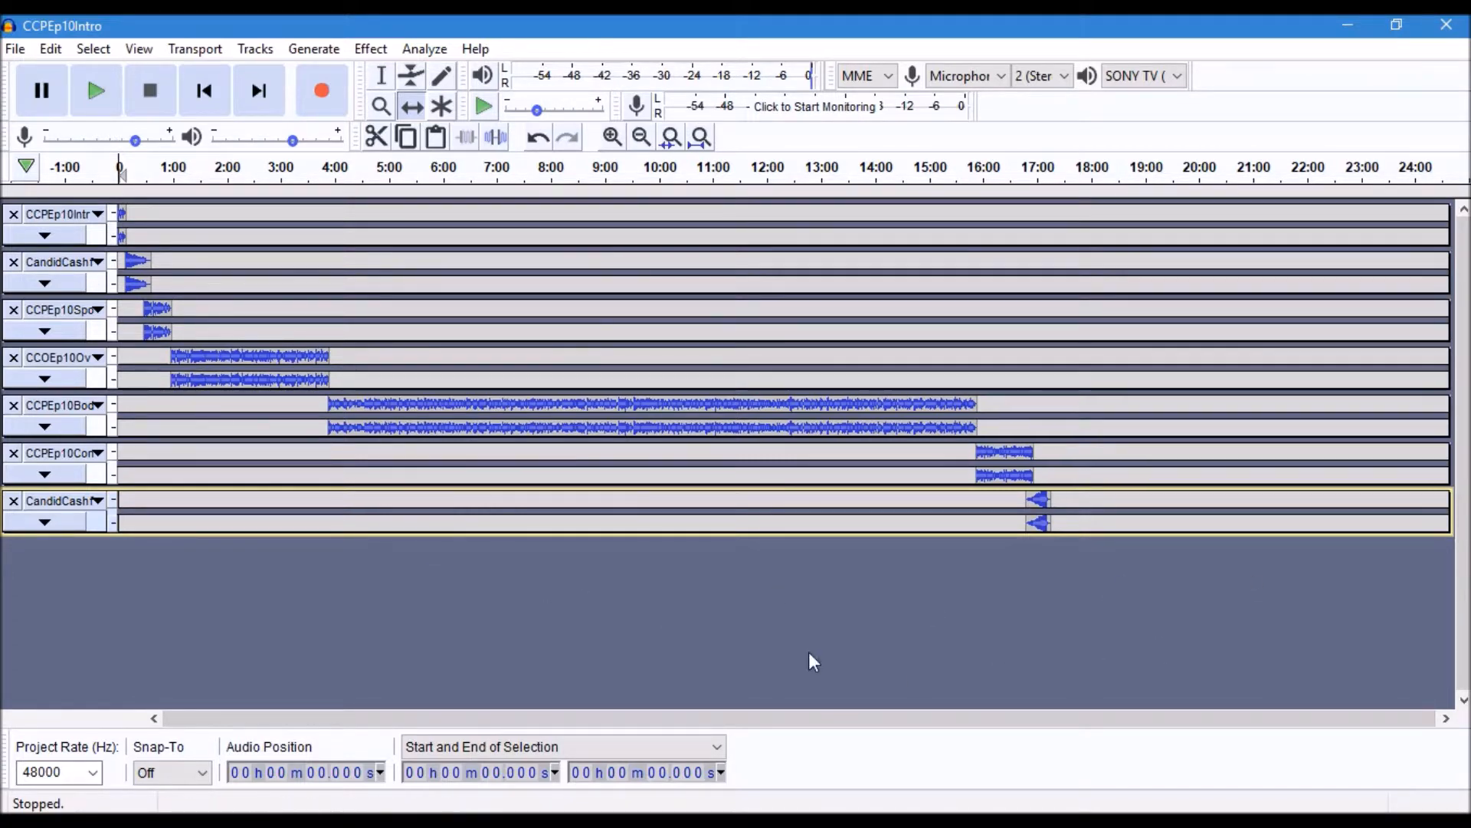
# Export the project as an MP3 named CCPEp10 in the Episode 10 folder, accepting the mixdown to two stereo channels
pyautogui.click(21, 49)
pyautogui.moveTo(137, 225)
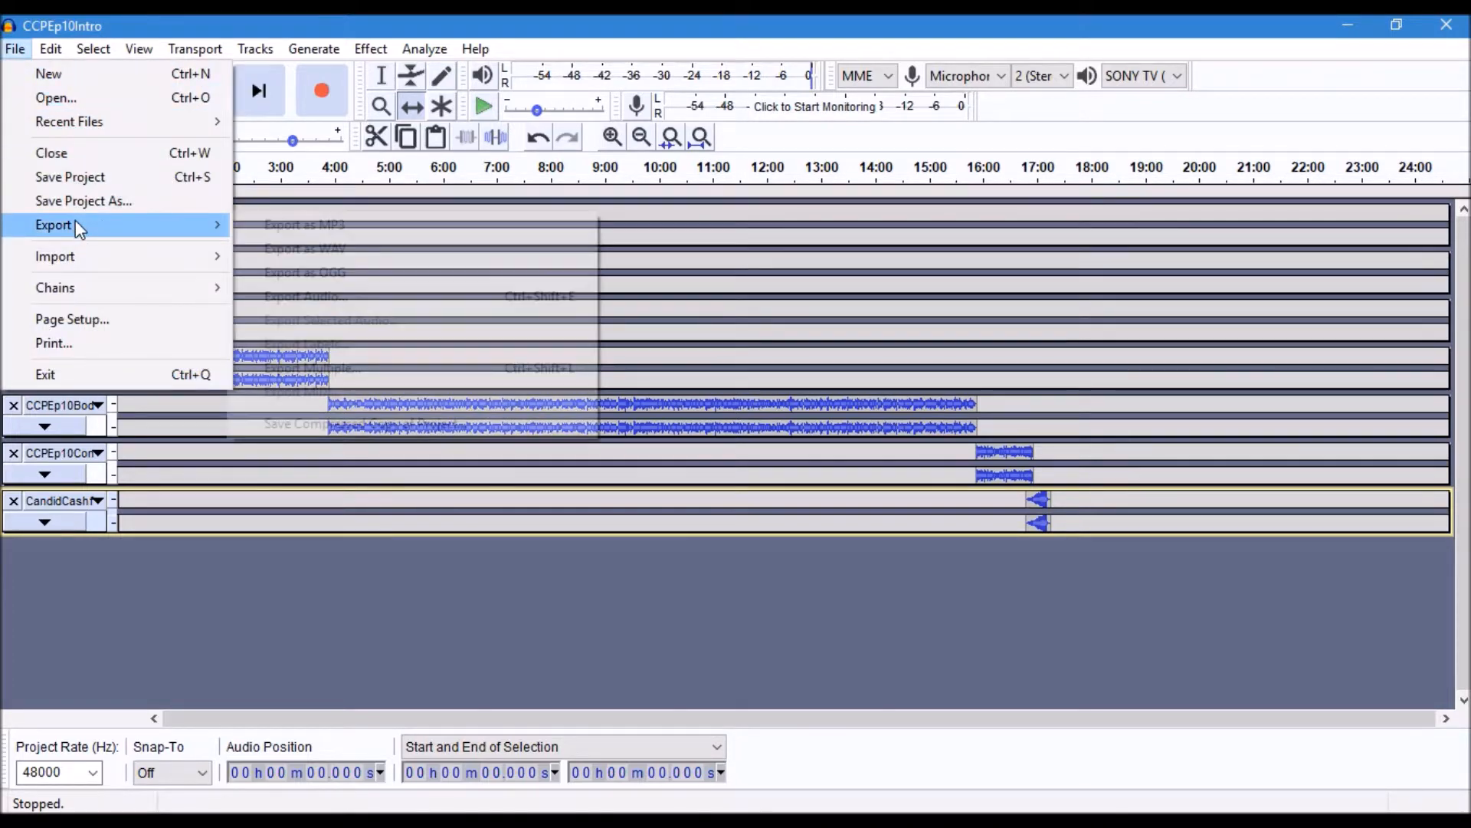
pyautogui.click(307, 230)
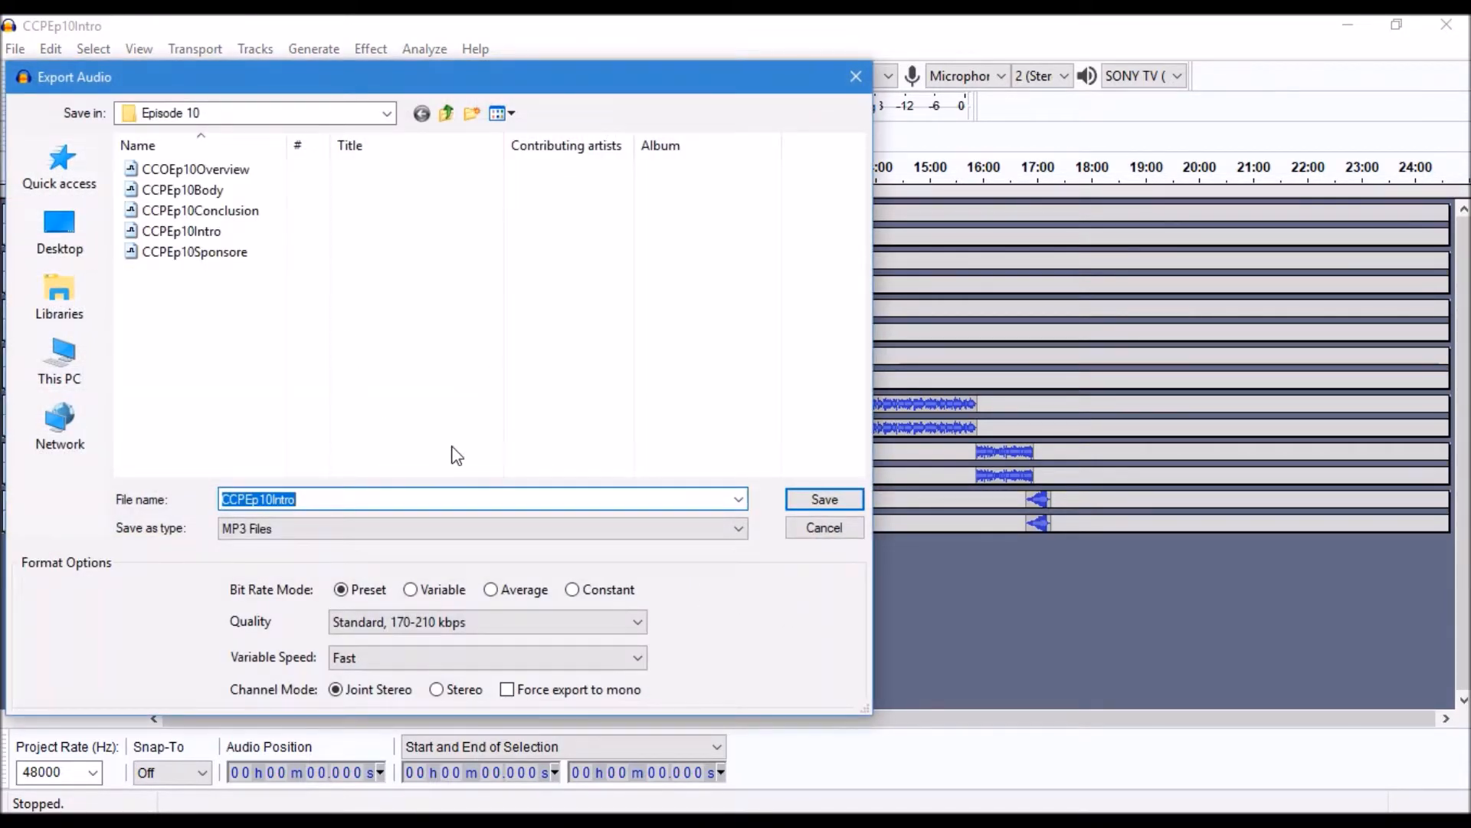
pyautogui.click(391, 502)
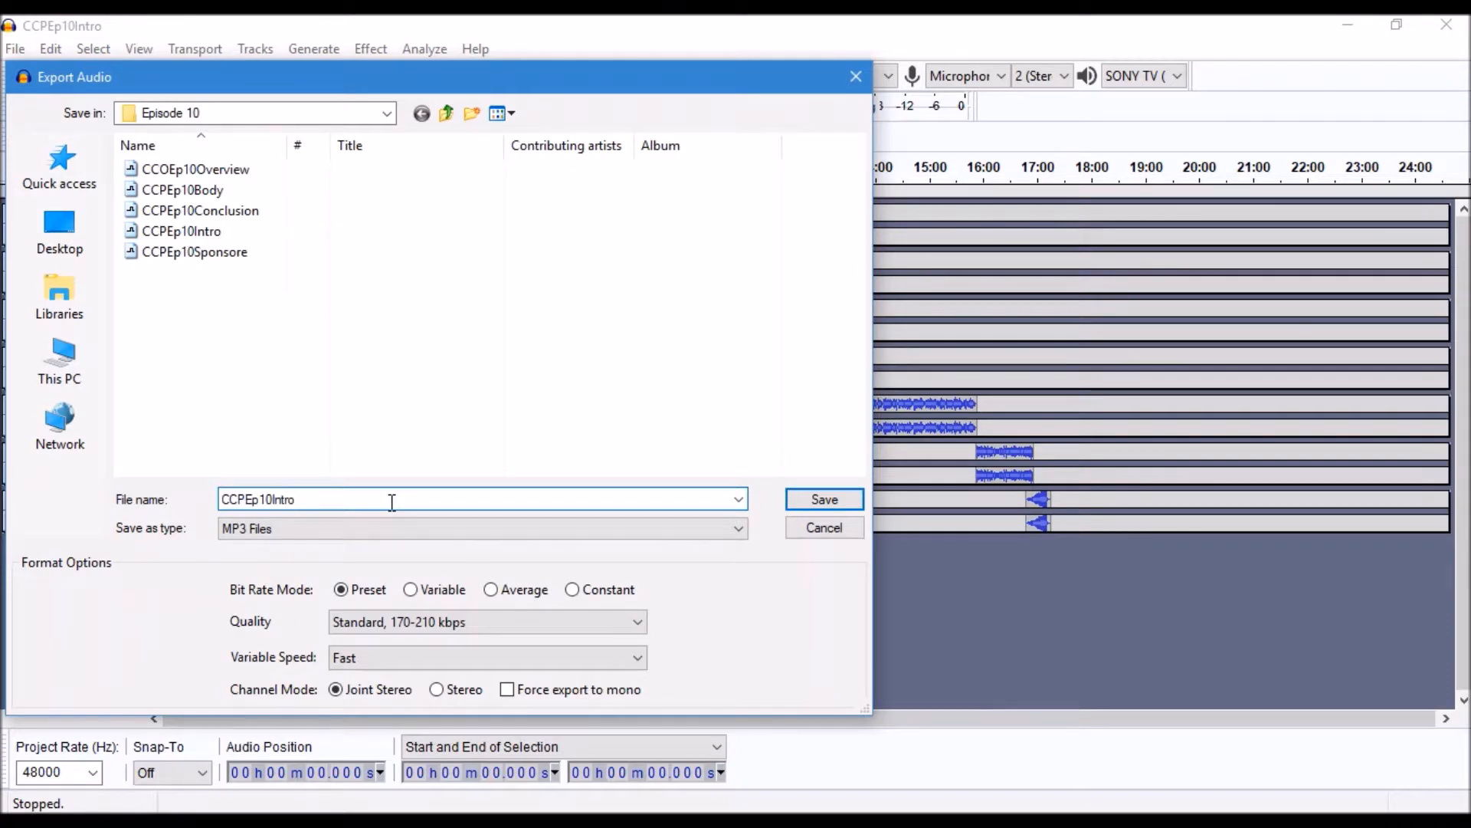
pyautogui.press('BackSpace')
pyautogui.press('BackSpace')
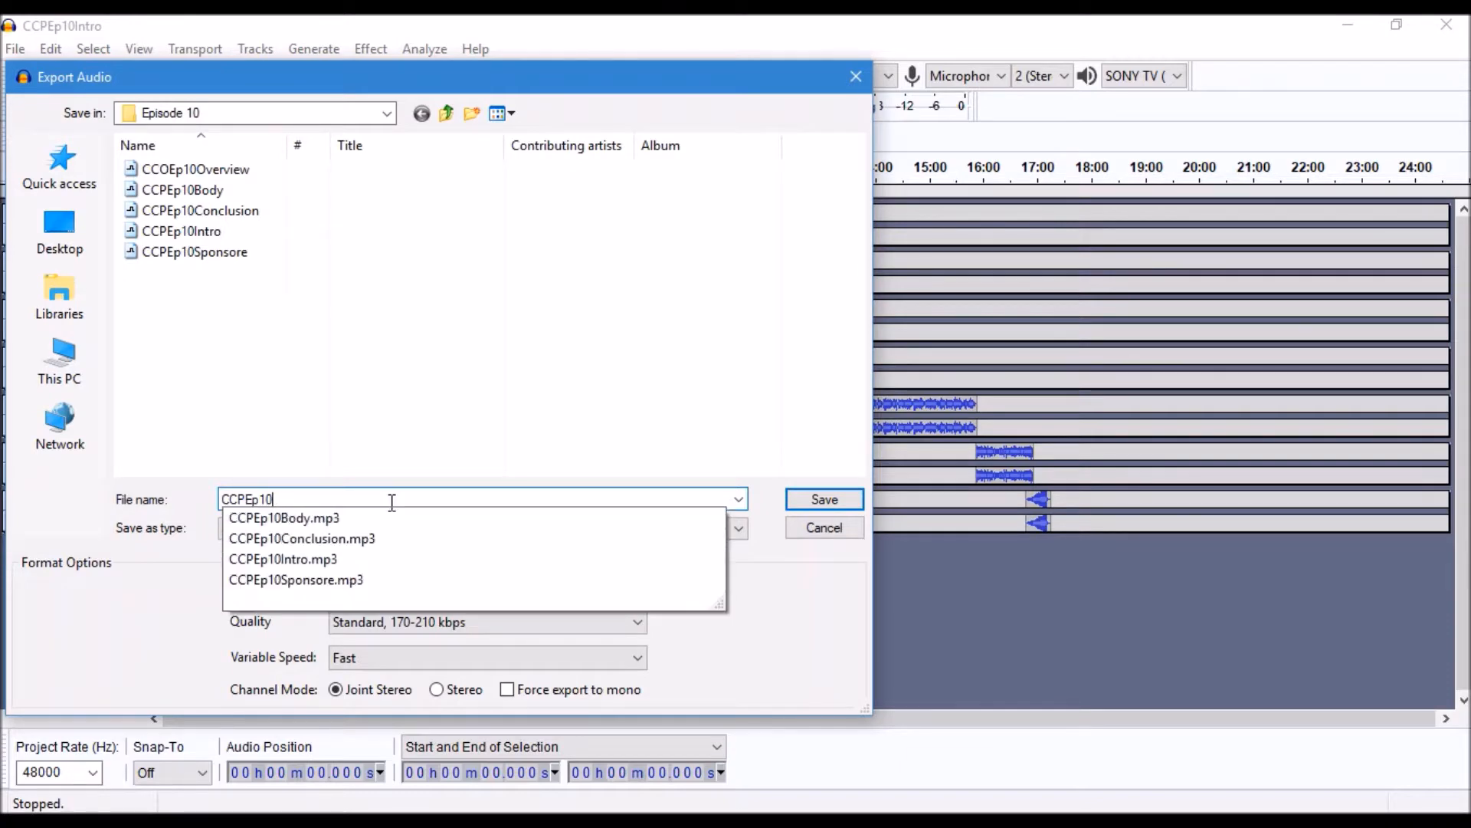
pyautogui.click(837, 494)
pyautogui.click(840, 497)
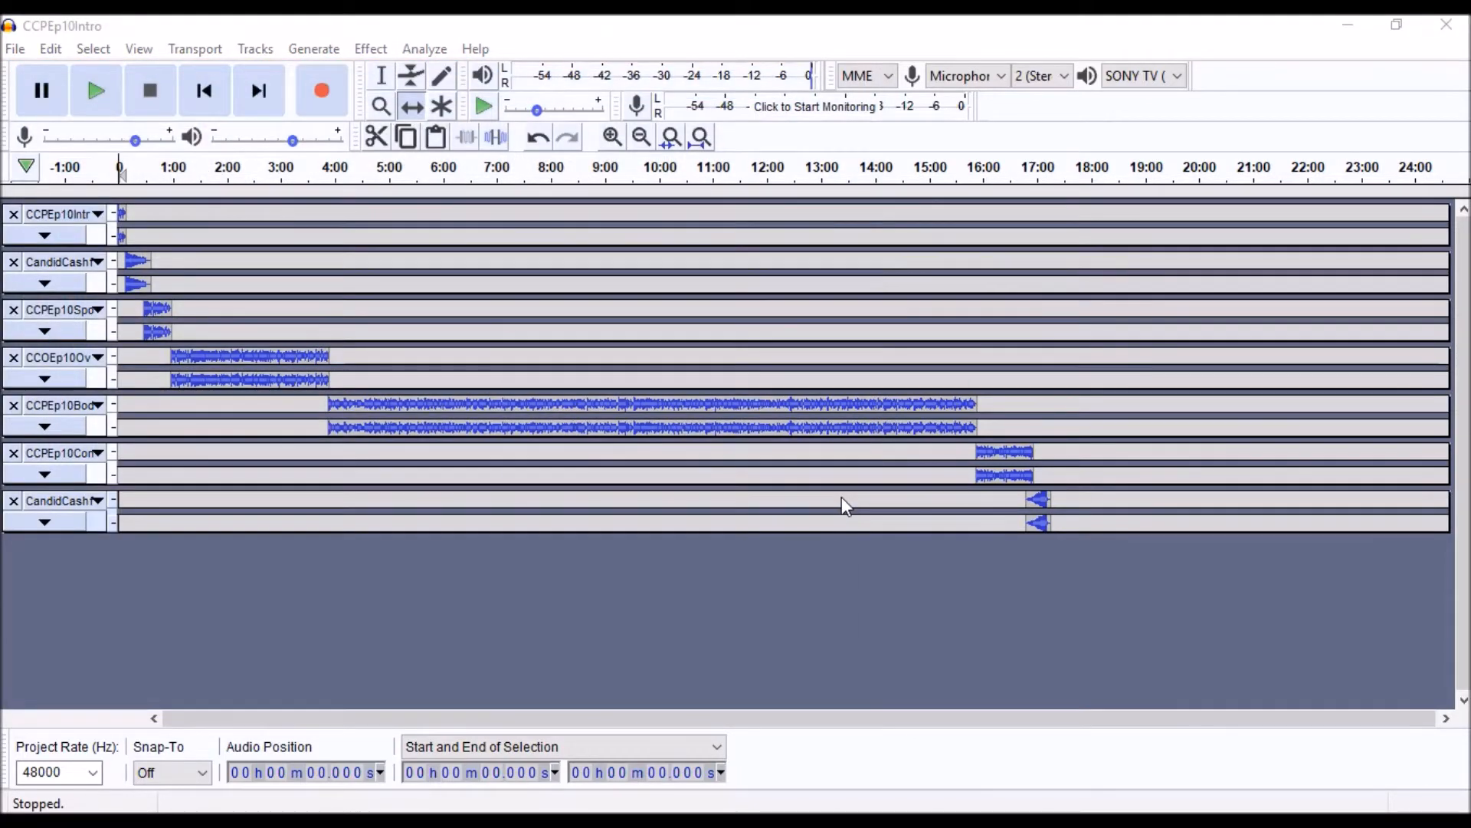
pyautogui.click(798, 464)
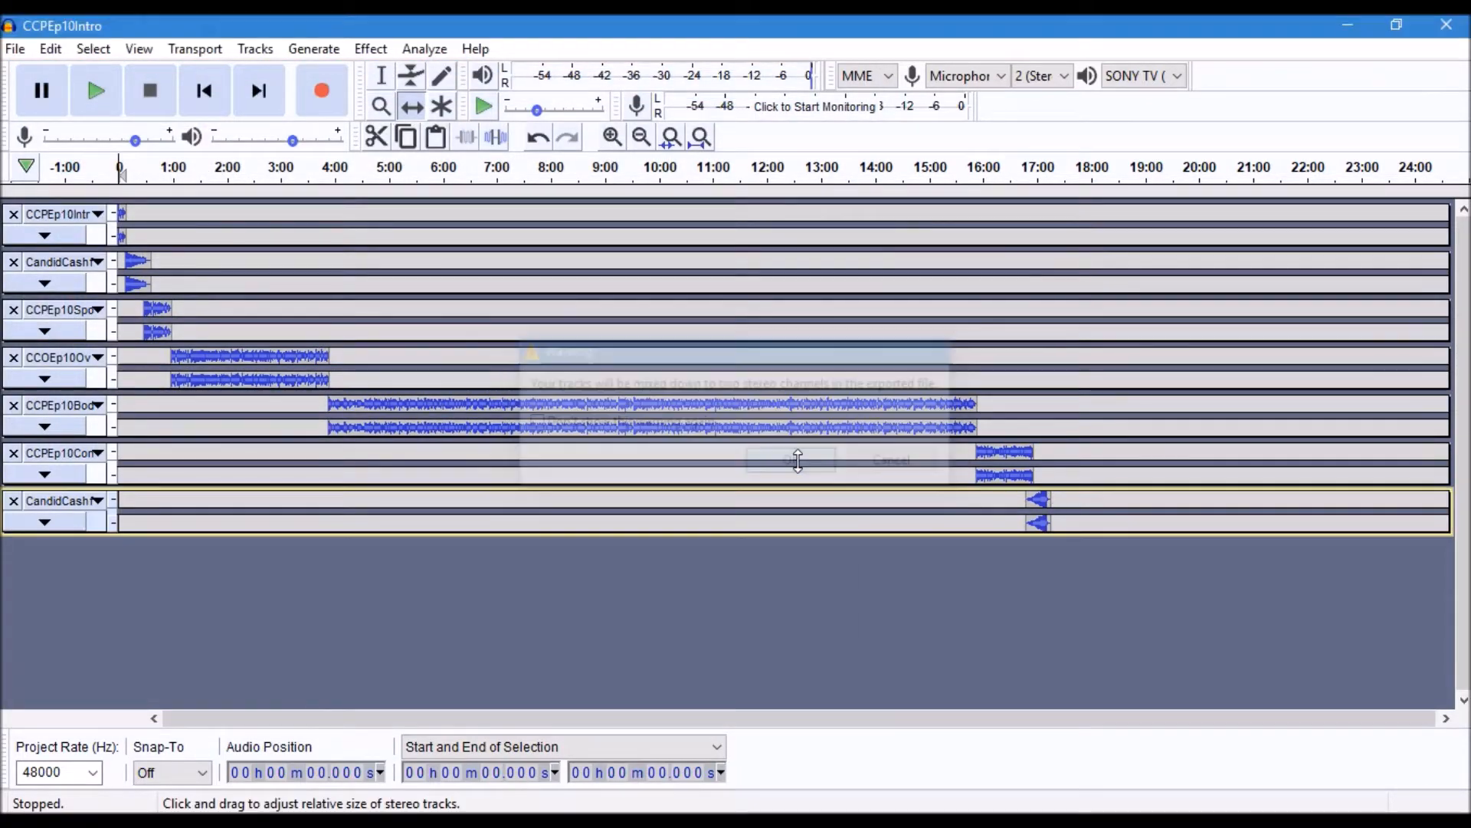
# Enter the host's name as the artist and set the track title to "State of the Podcast - Starting a Podcast in 2018"
pyautogui.click(797, 288)
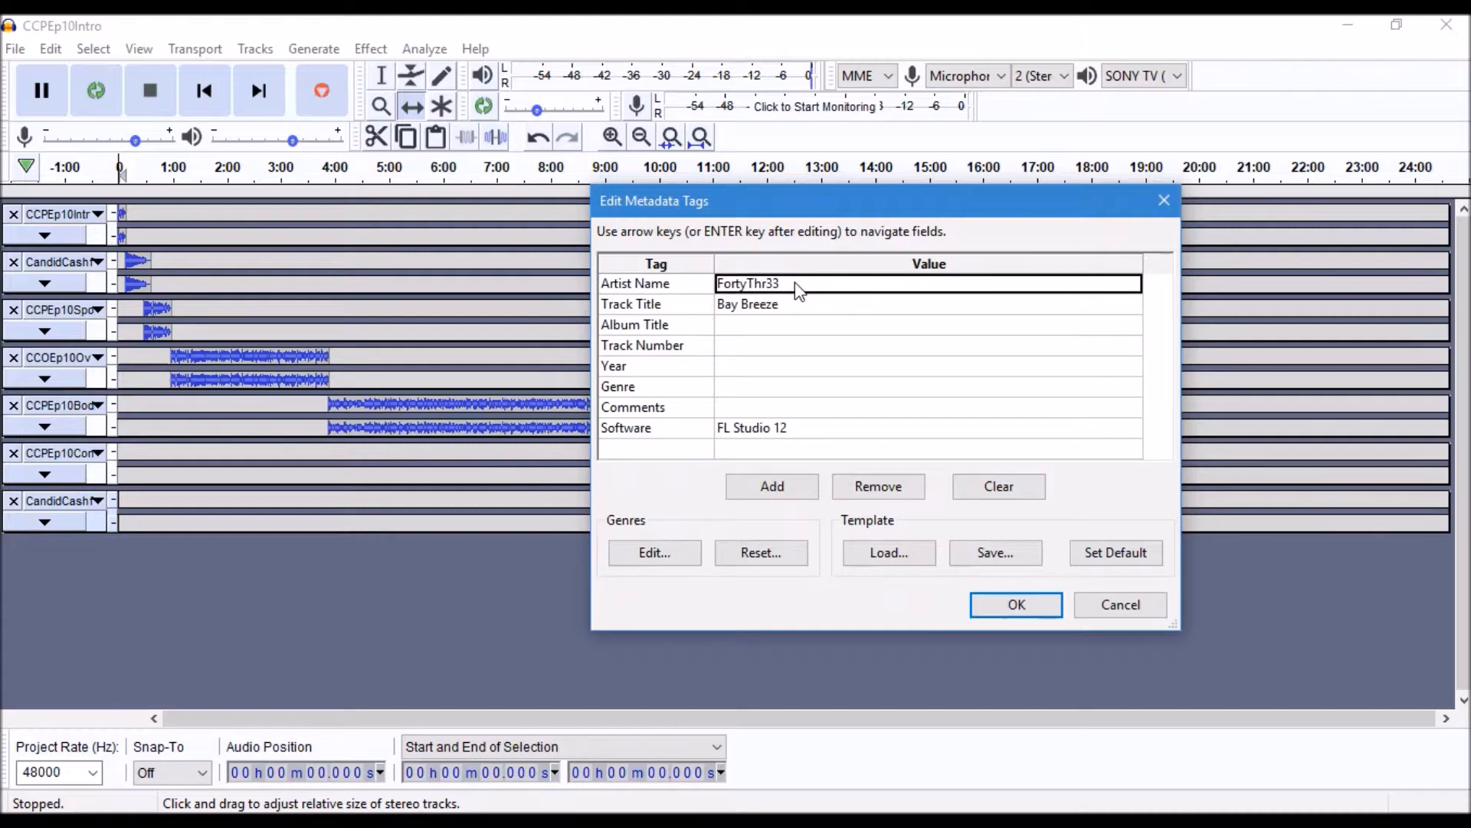
pyautogui.hotkey('ctrl', 'a')
pyautogui.write('Ava Fails')
pyautogui.press('Return')
pyautogui.press('Right')
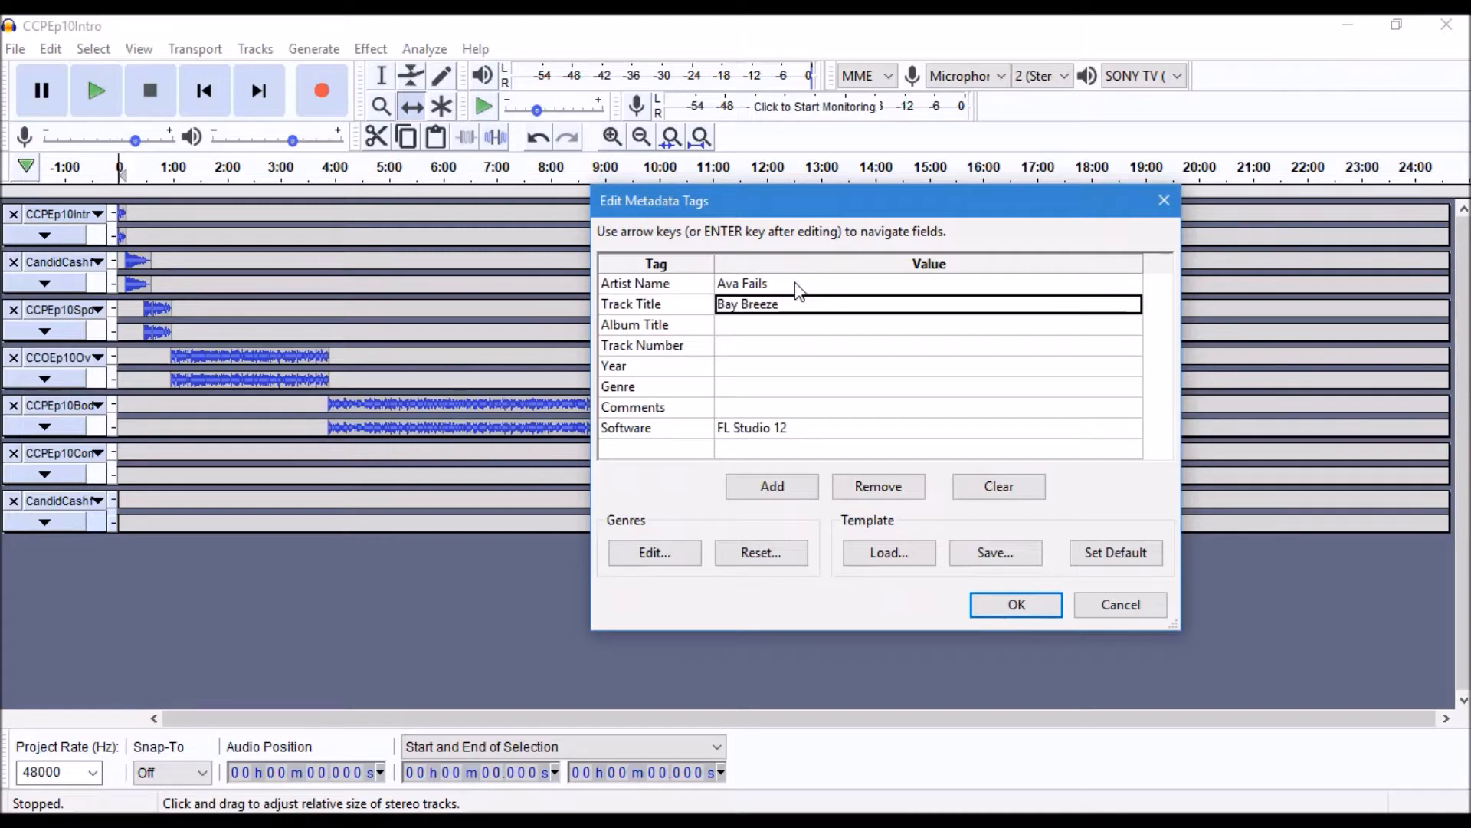
pyautogui.press('BackSpace')
pyautogui.write('Stat')
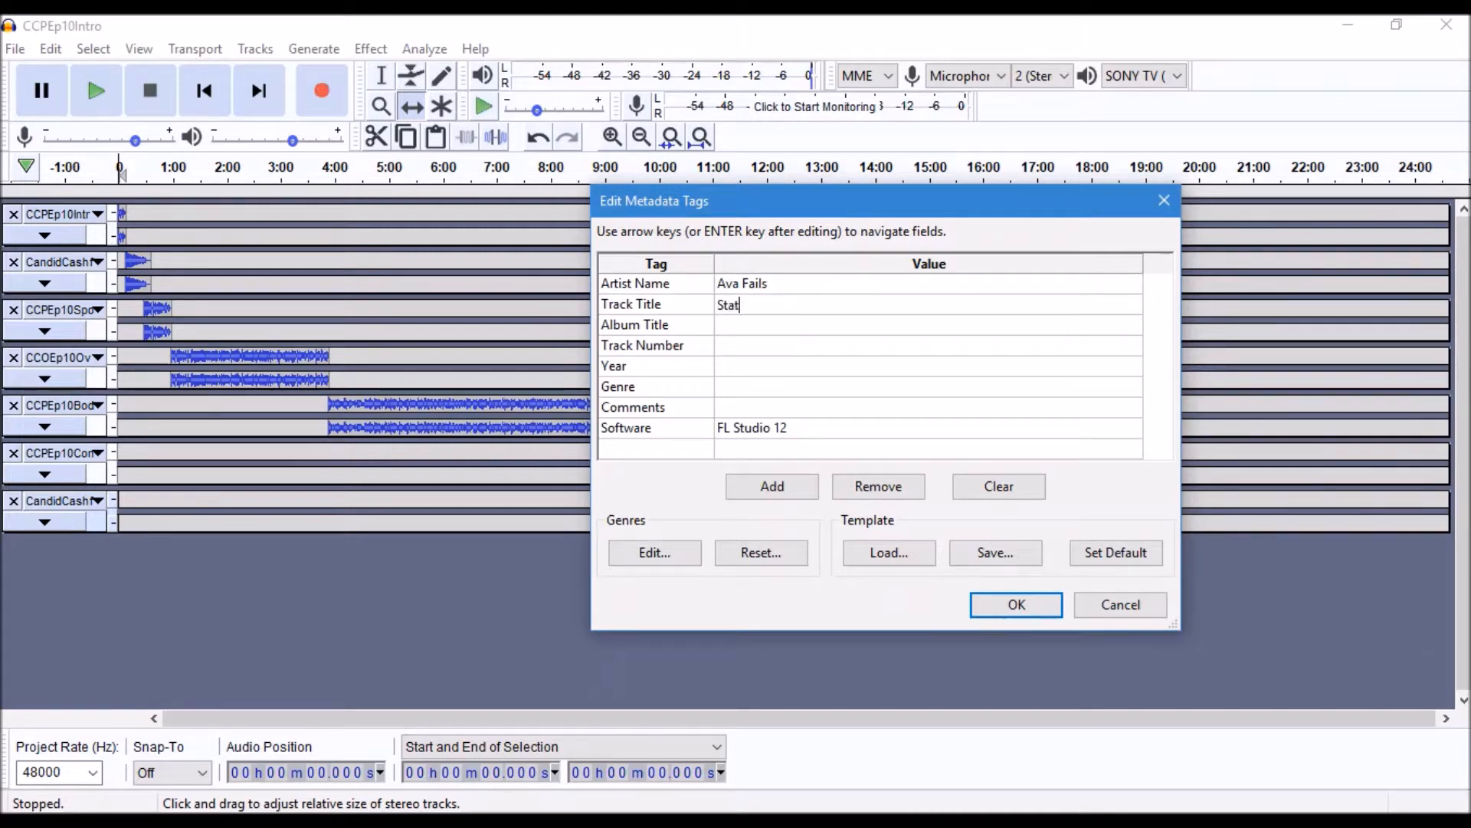
pyautogui.write('e of the Podcast - Starting a Podcast ')
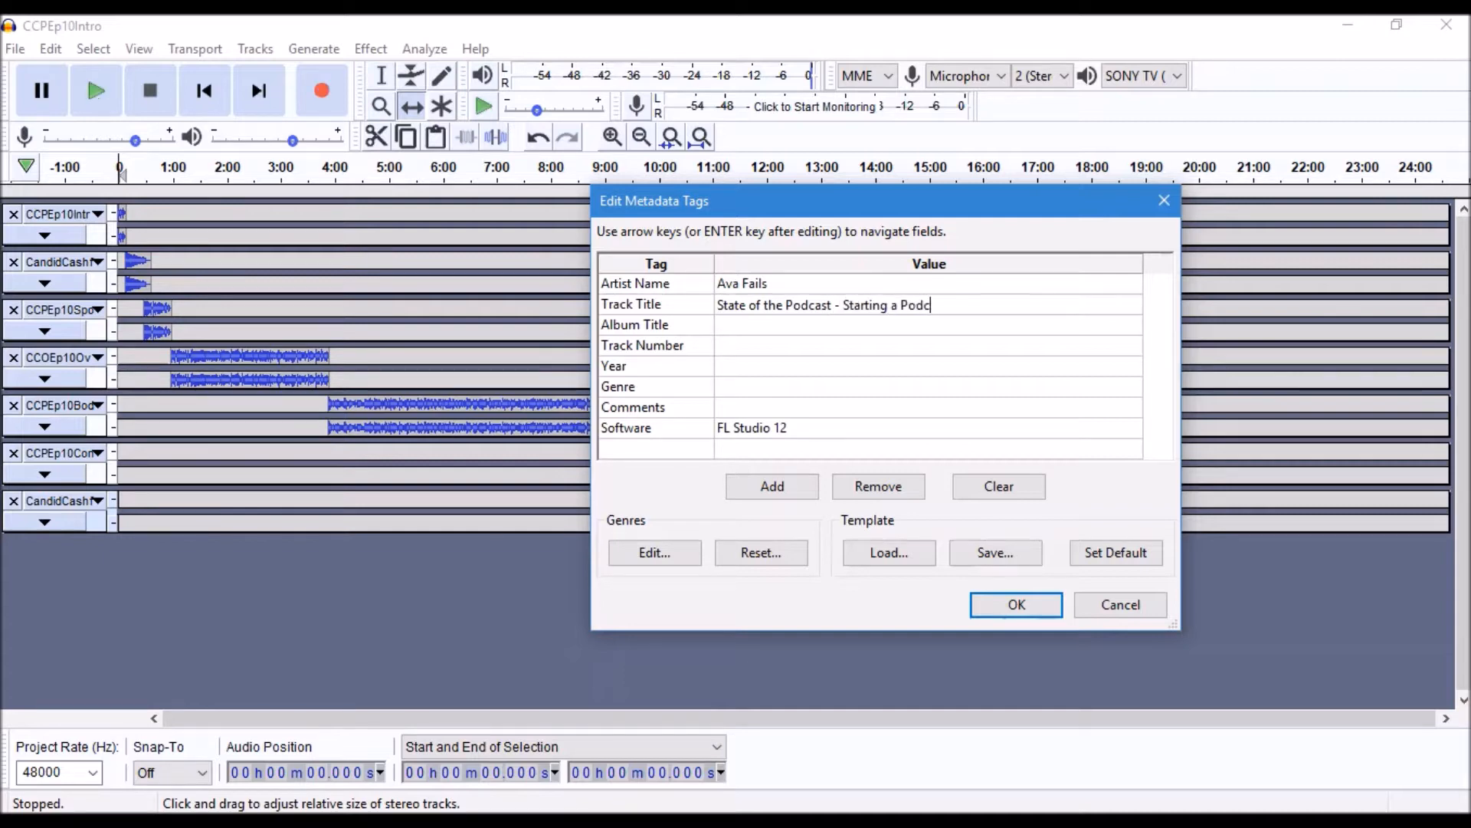
pyautogui.write('in 2018')
pyautogui.press('Return')
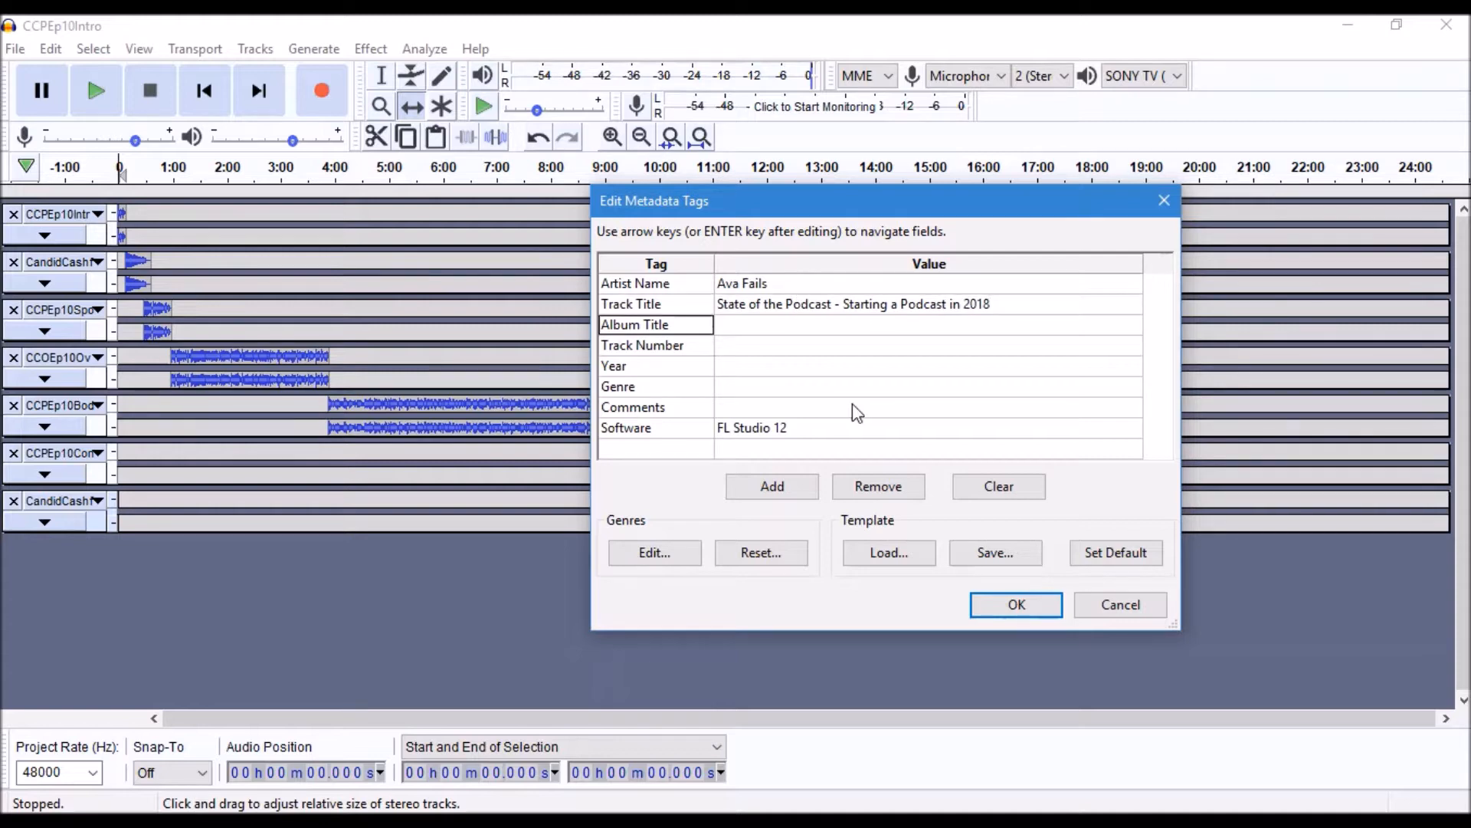
# Set the metadata album title to "The Candid Cashflow Podcast", the track number to 10 and the year to 2018
pyautogui.write('The Candid Cash')
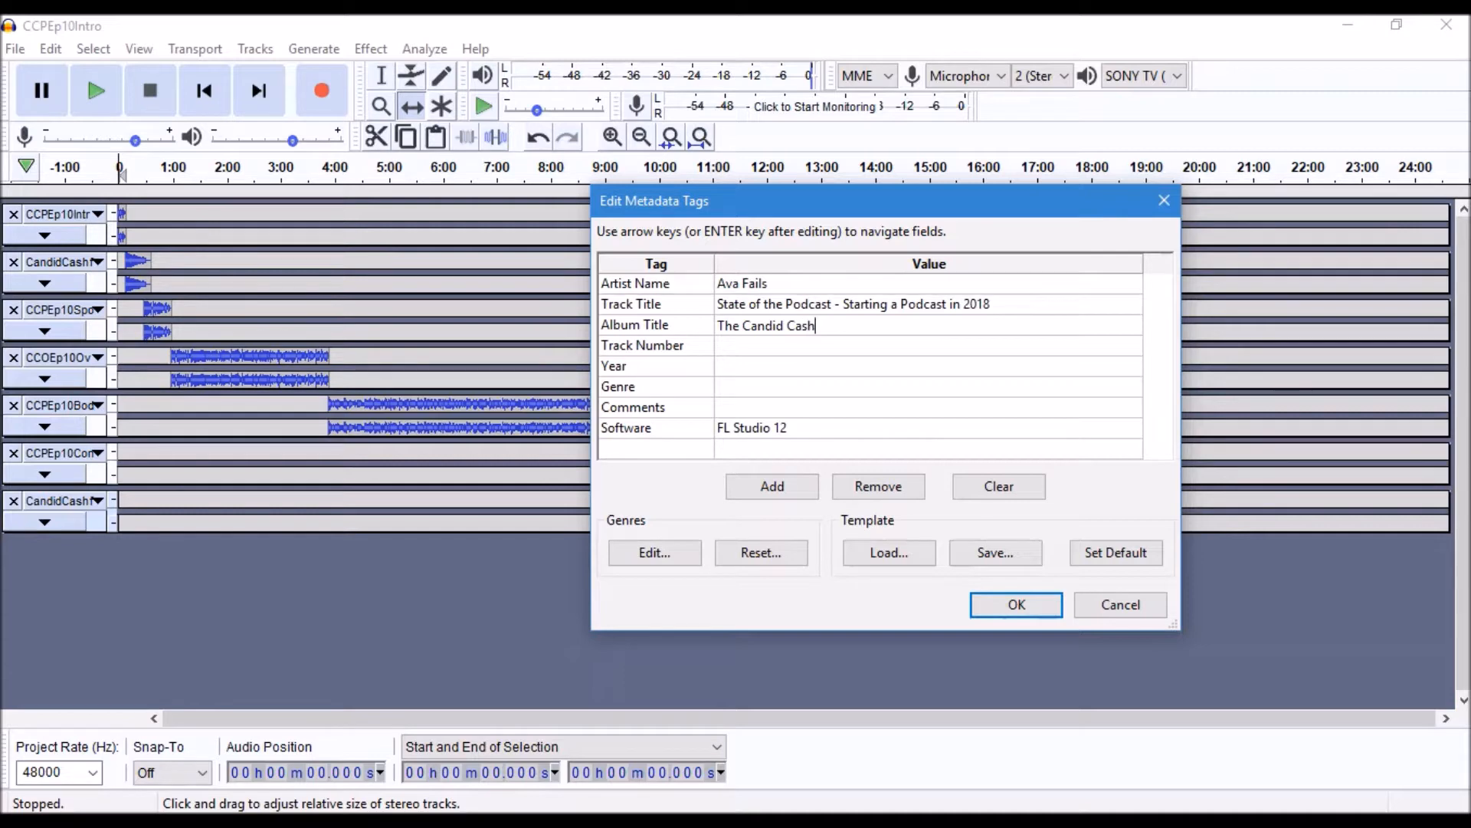
pyautogui.write('flow Podcast')
pyautogui.press('Return')
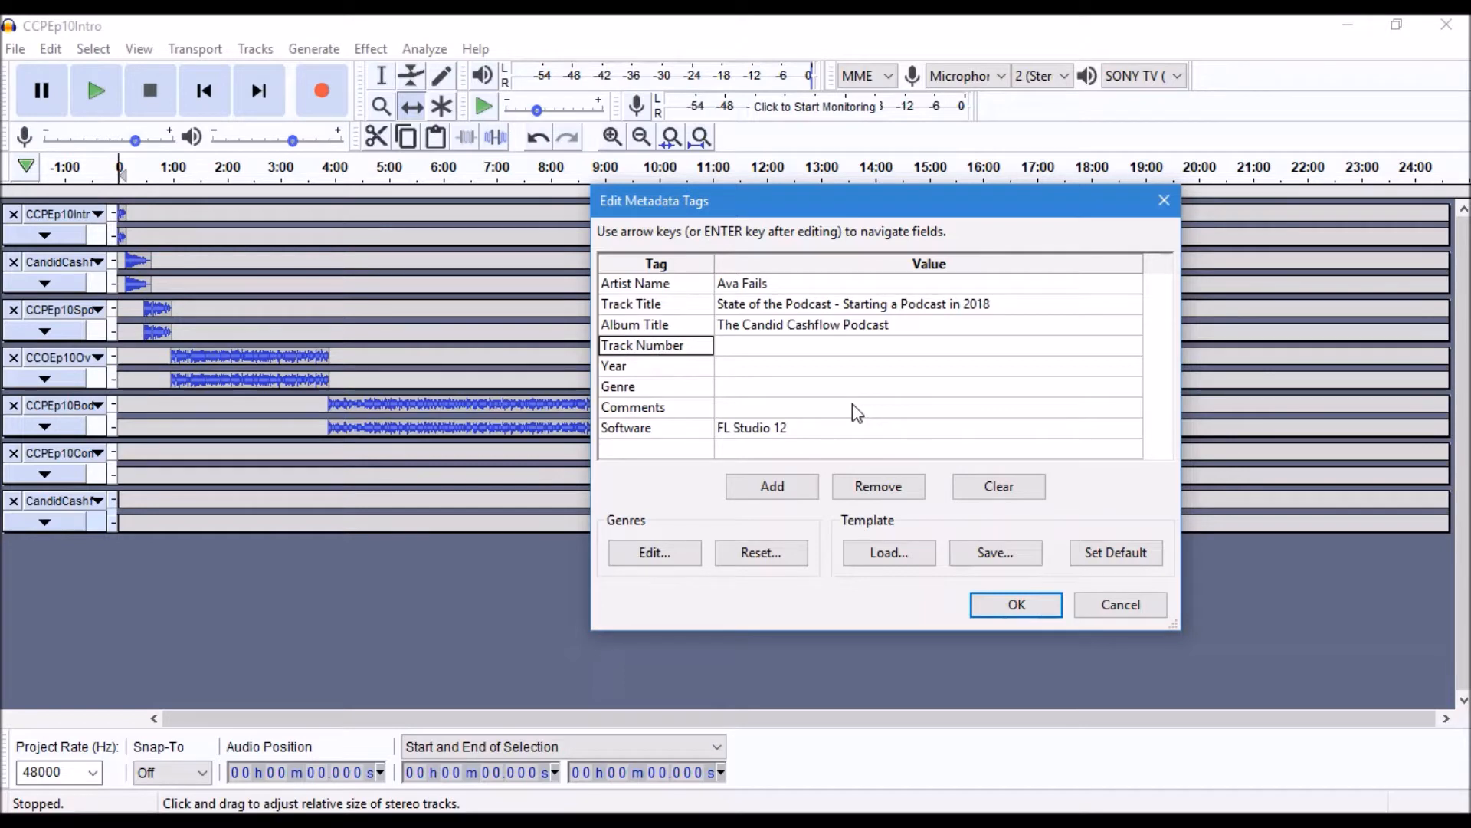
pyautogui.press('Right')
pyautogui.write('10')
pyautogui.press('Return')
pyautogui.press('Right')
pyautogui.write('2018')
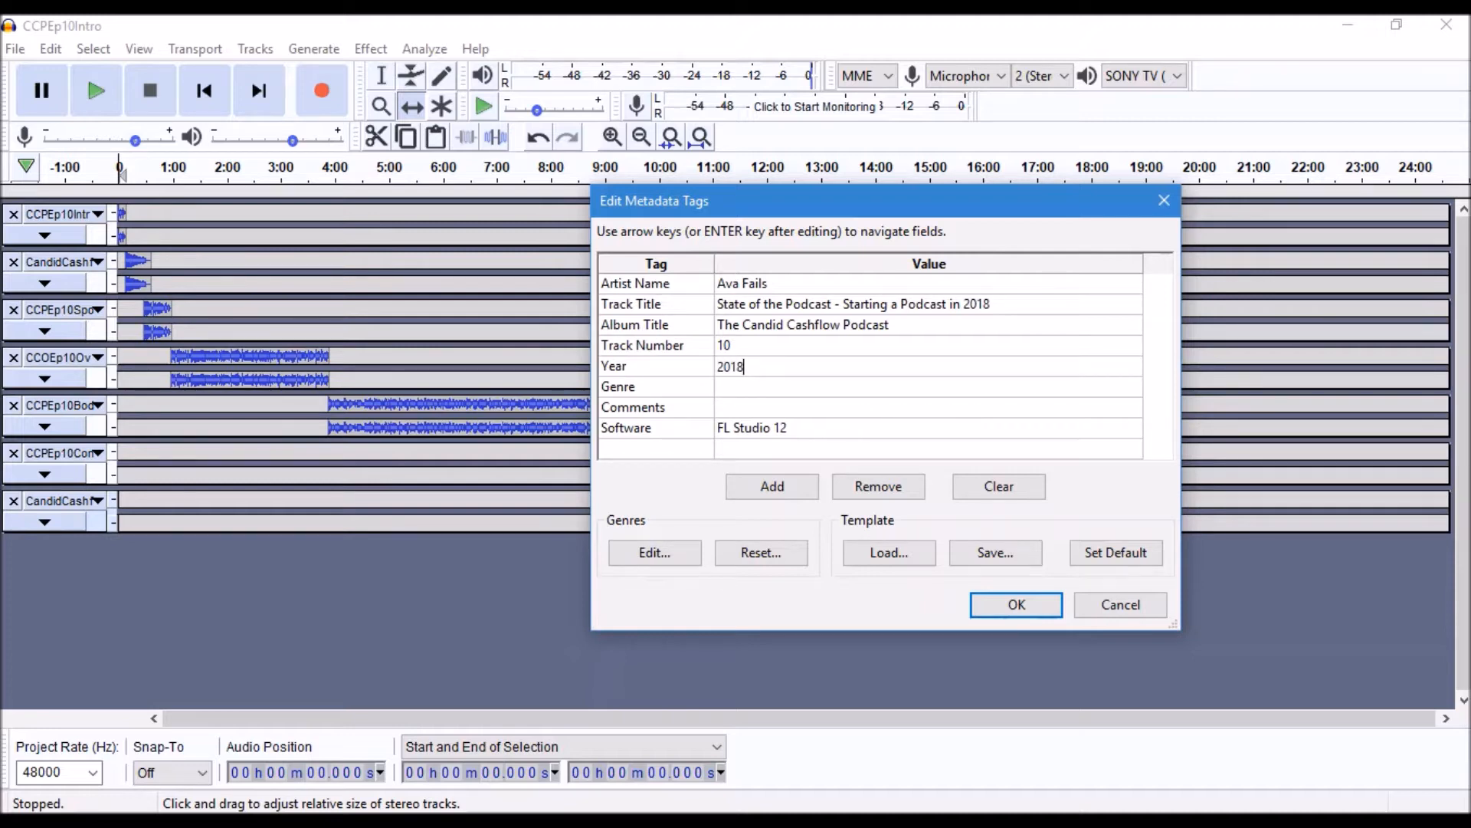
pyautogui.press('Return')
# Set the genre tag to Podcast and the software tag to Audacity, and accept the metadata to run the export
pyautogui.press('Right')
pyautogui.write('Podcast')
pyautogui.press('Return')
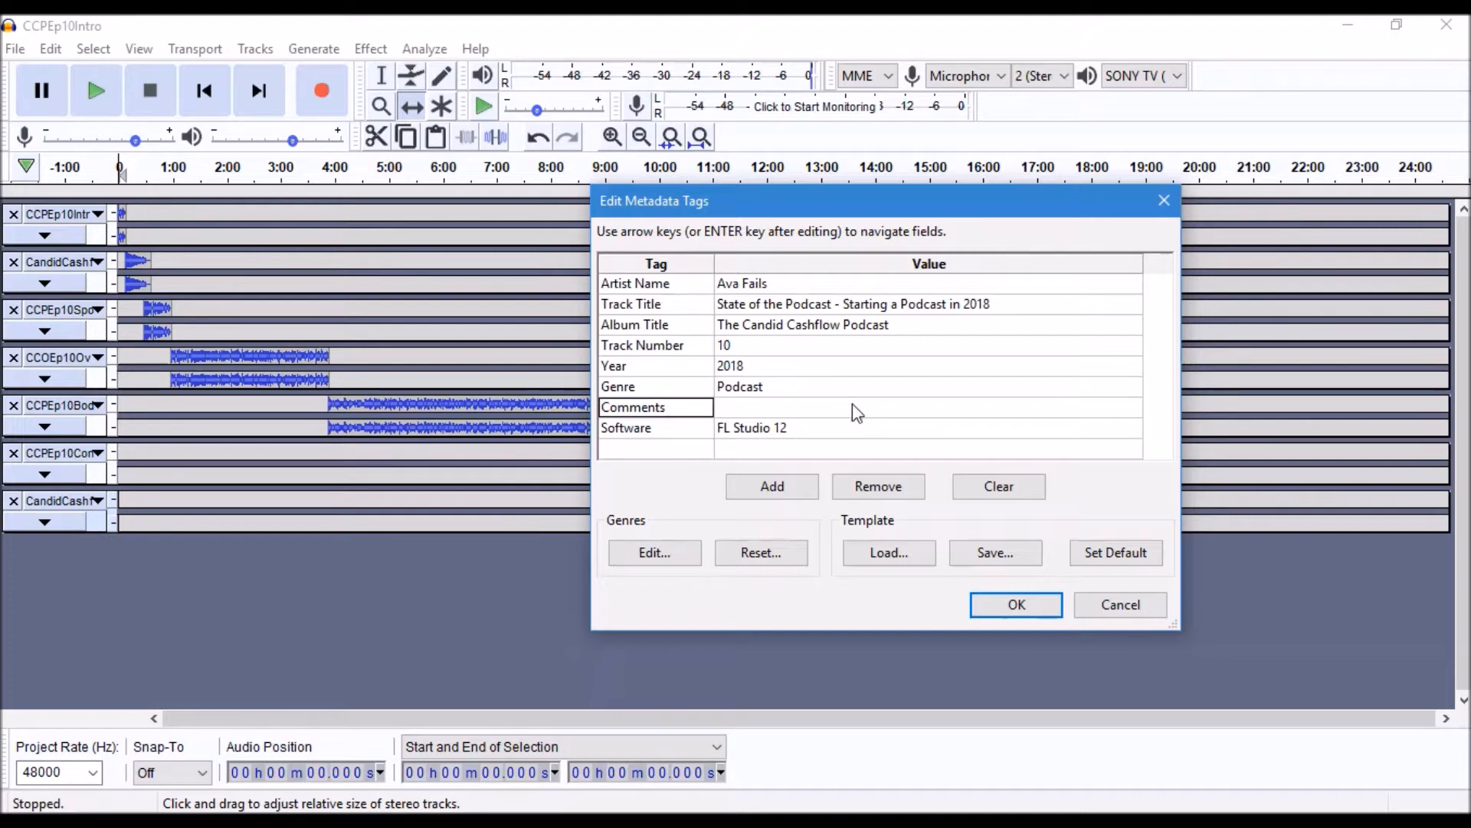
pyautogui.press('Right')
pyautogui.press('Down')
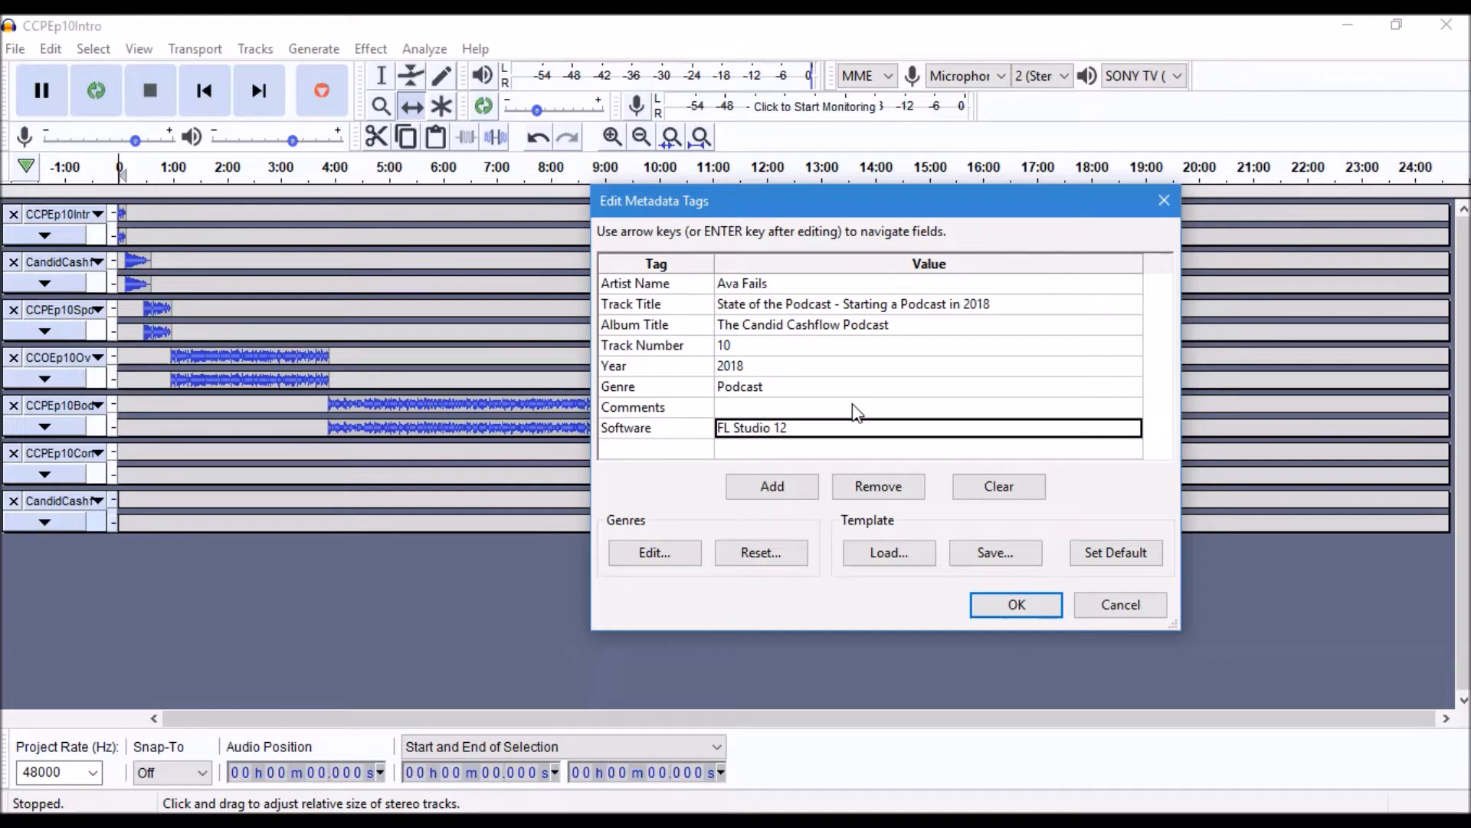
pyautogui.write('Audac')
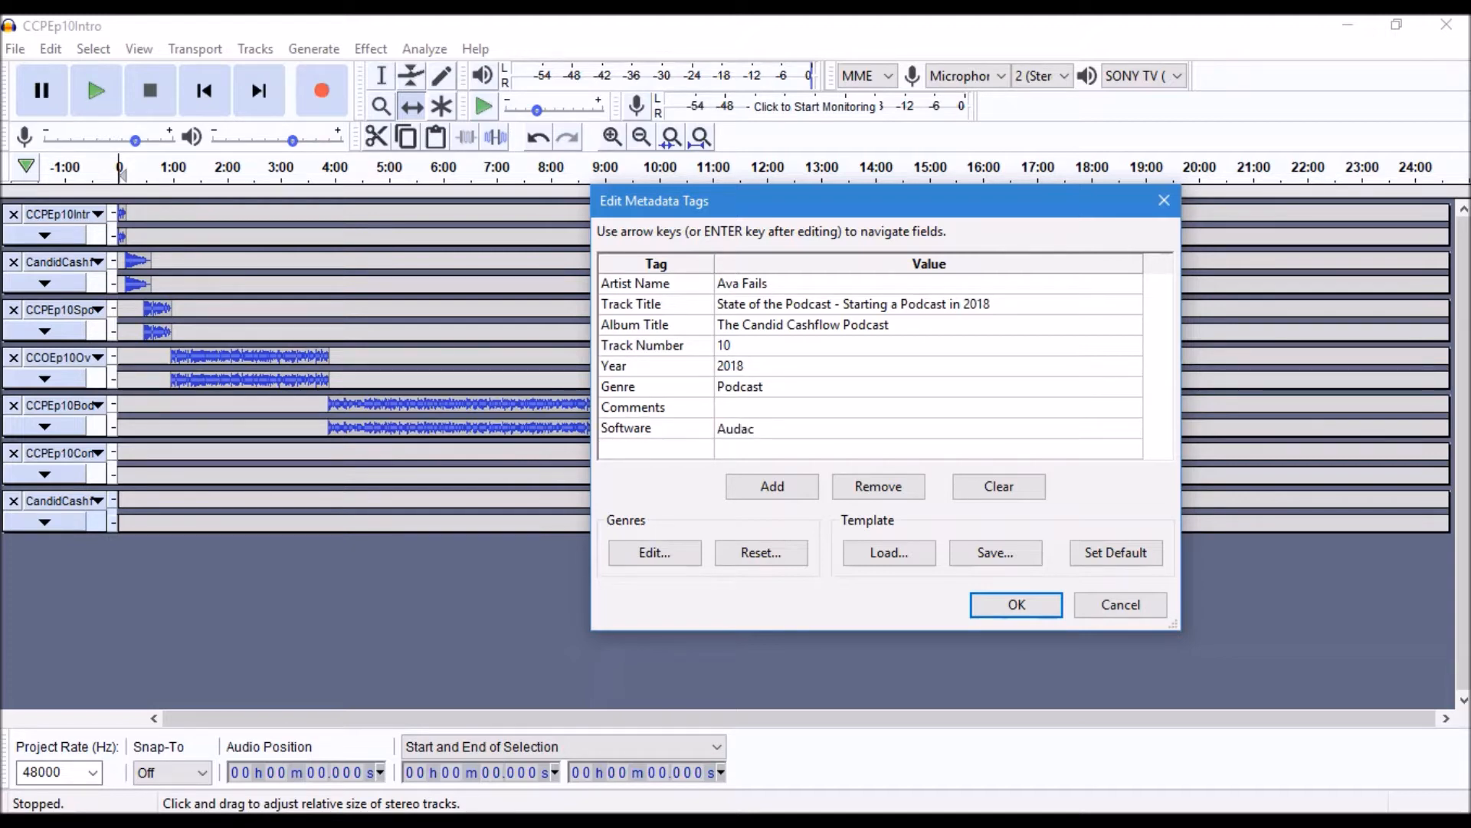
pyautogui.write('ity')
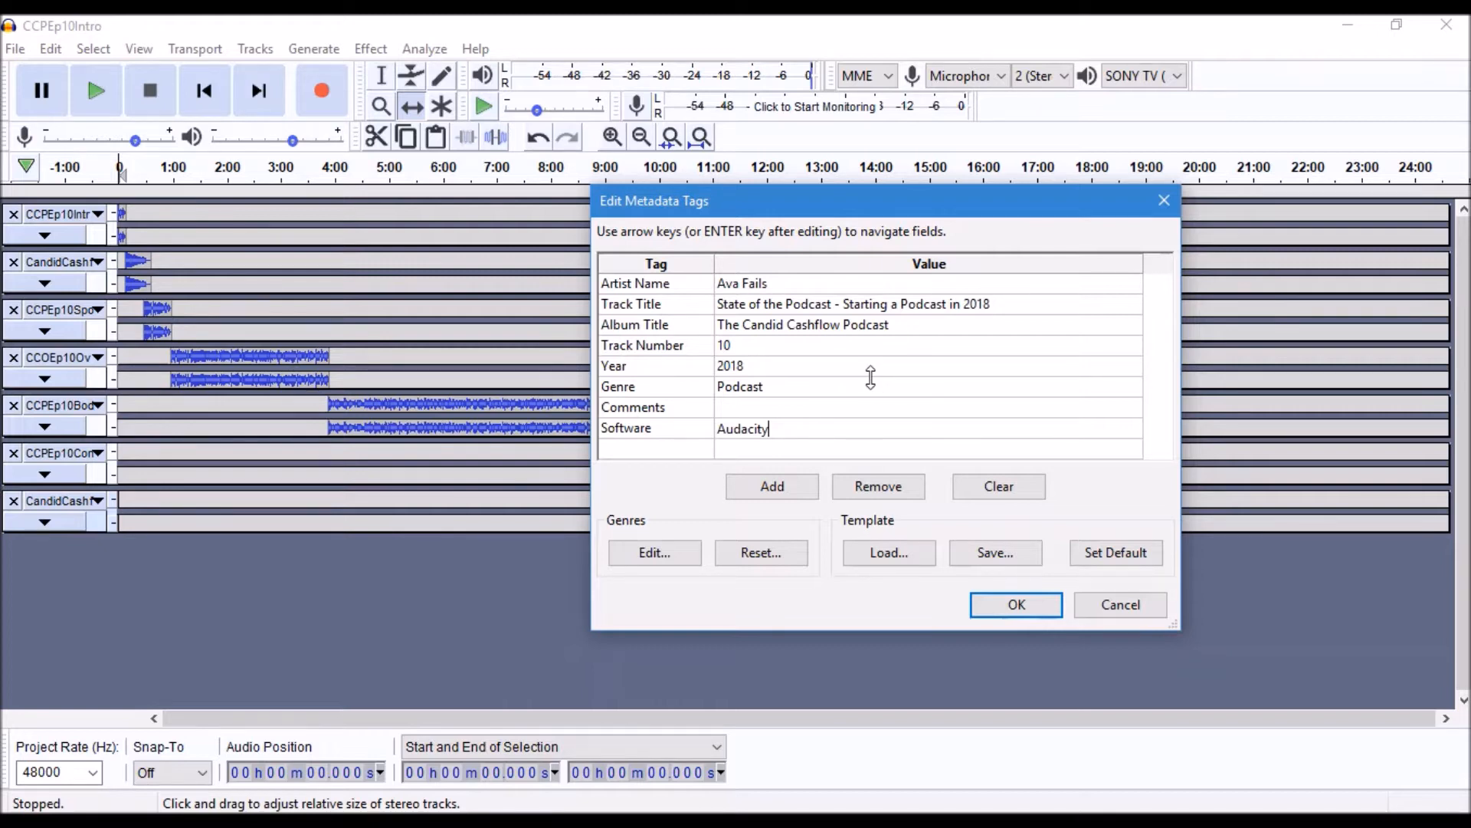
pyautogui.click(1042, 607)
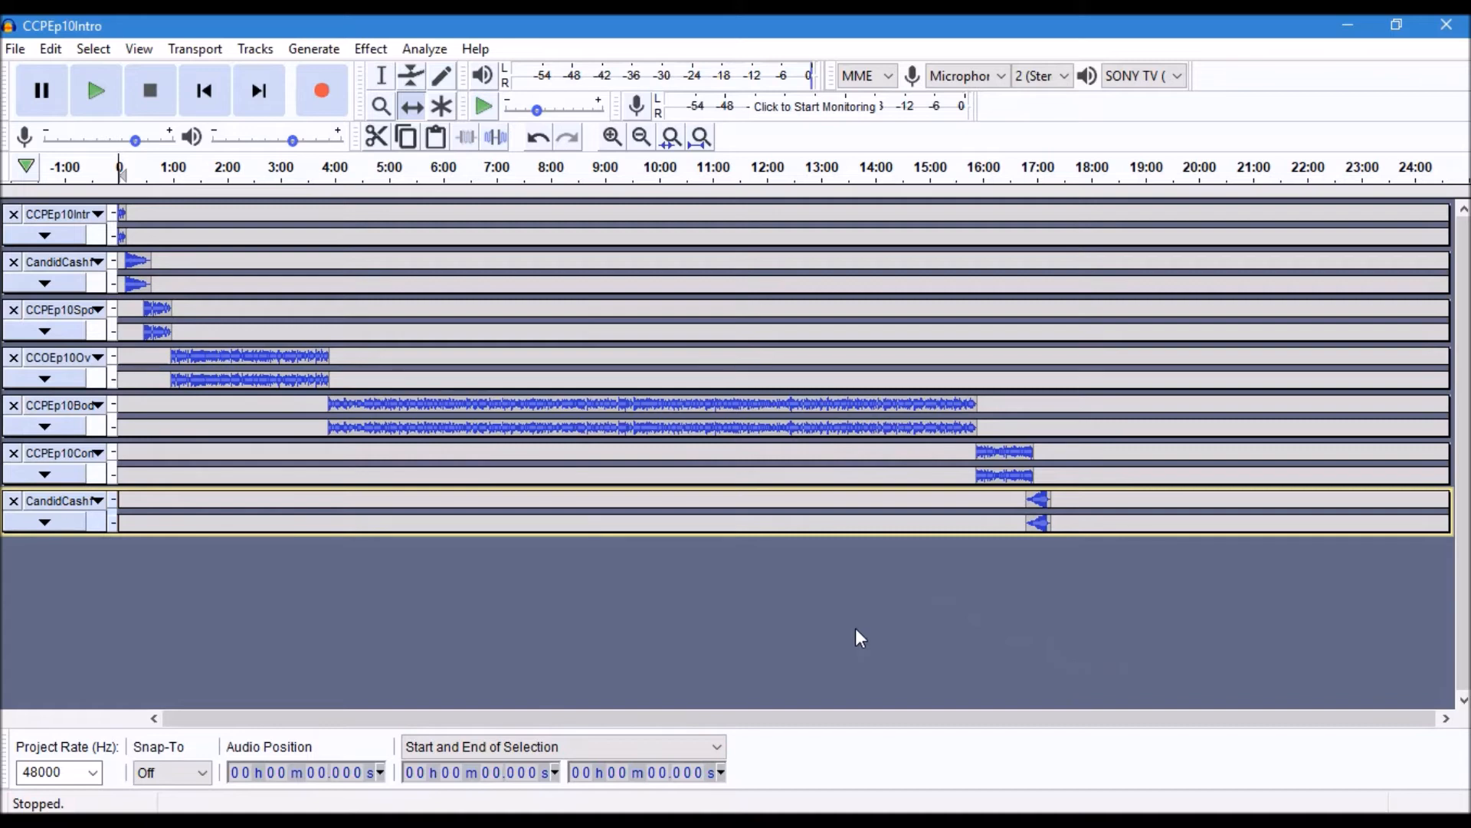
# Save the Audacity project as CCPEp10 in the Episode 10 folder
pyautogui.click(15, 48)
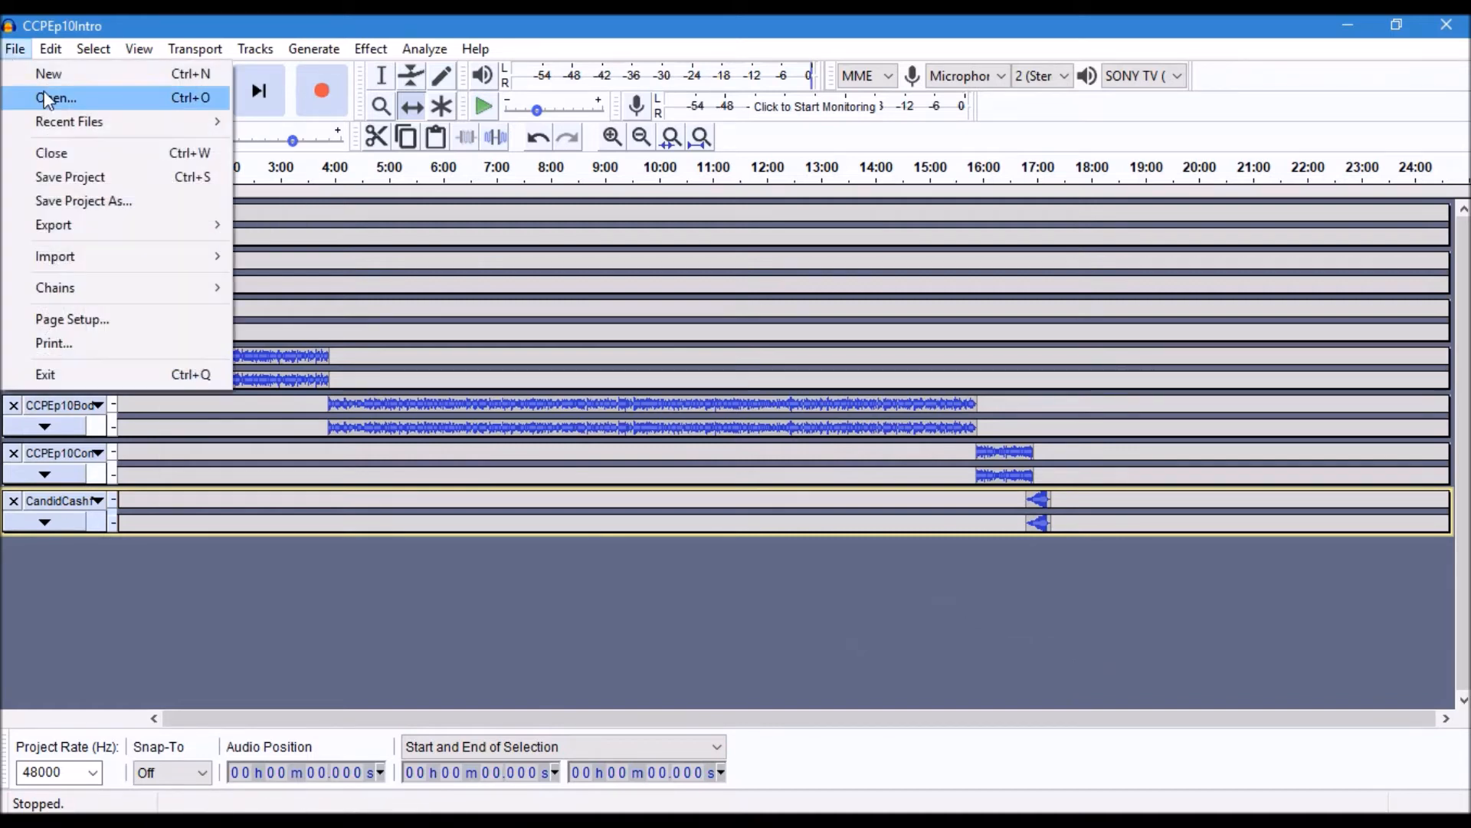
pyautogui.click(103, 206)
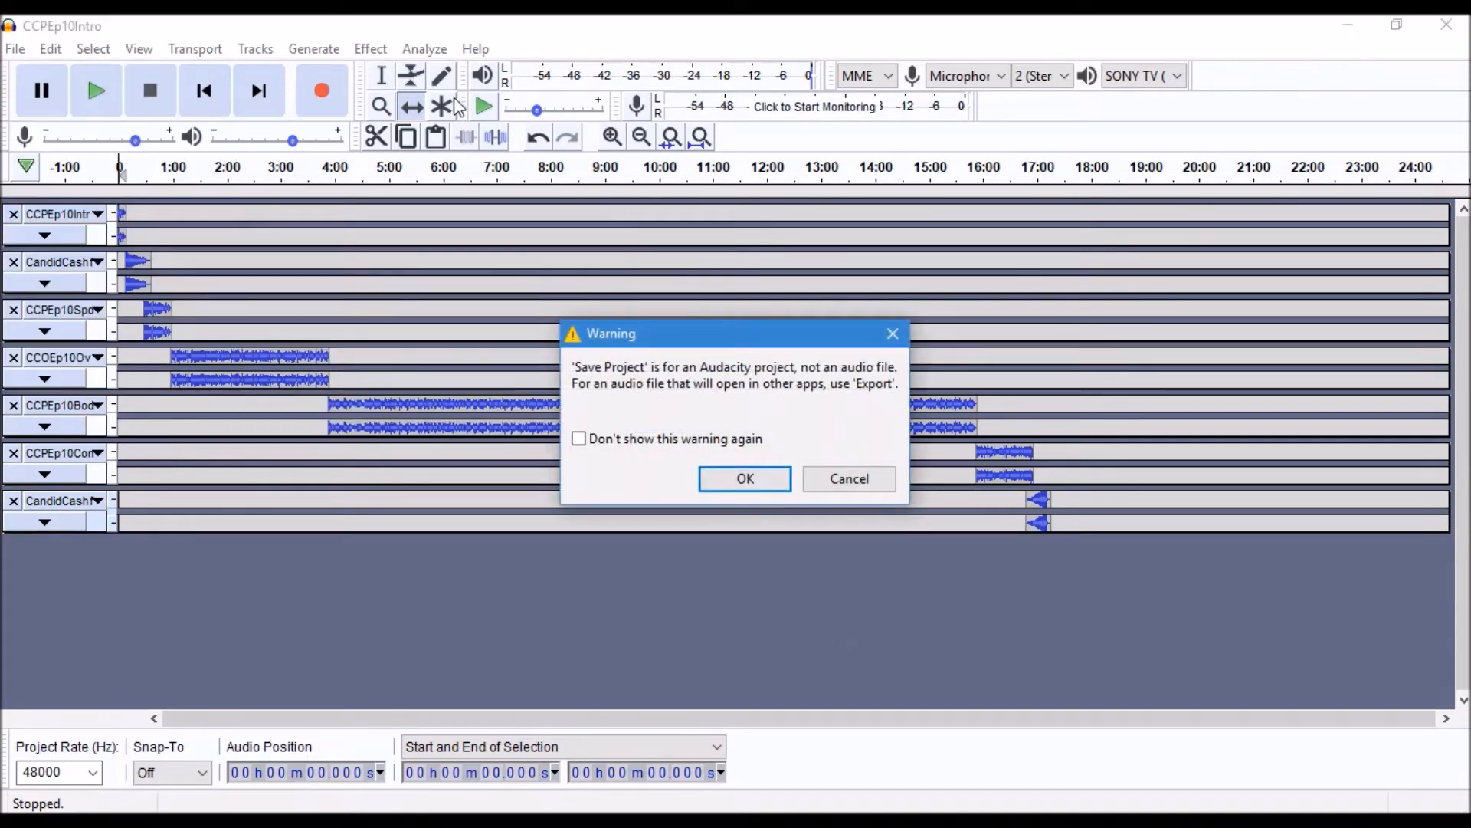
pyautogui.click(745, 479)
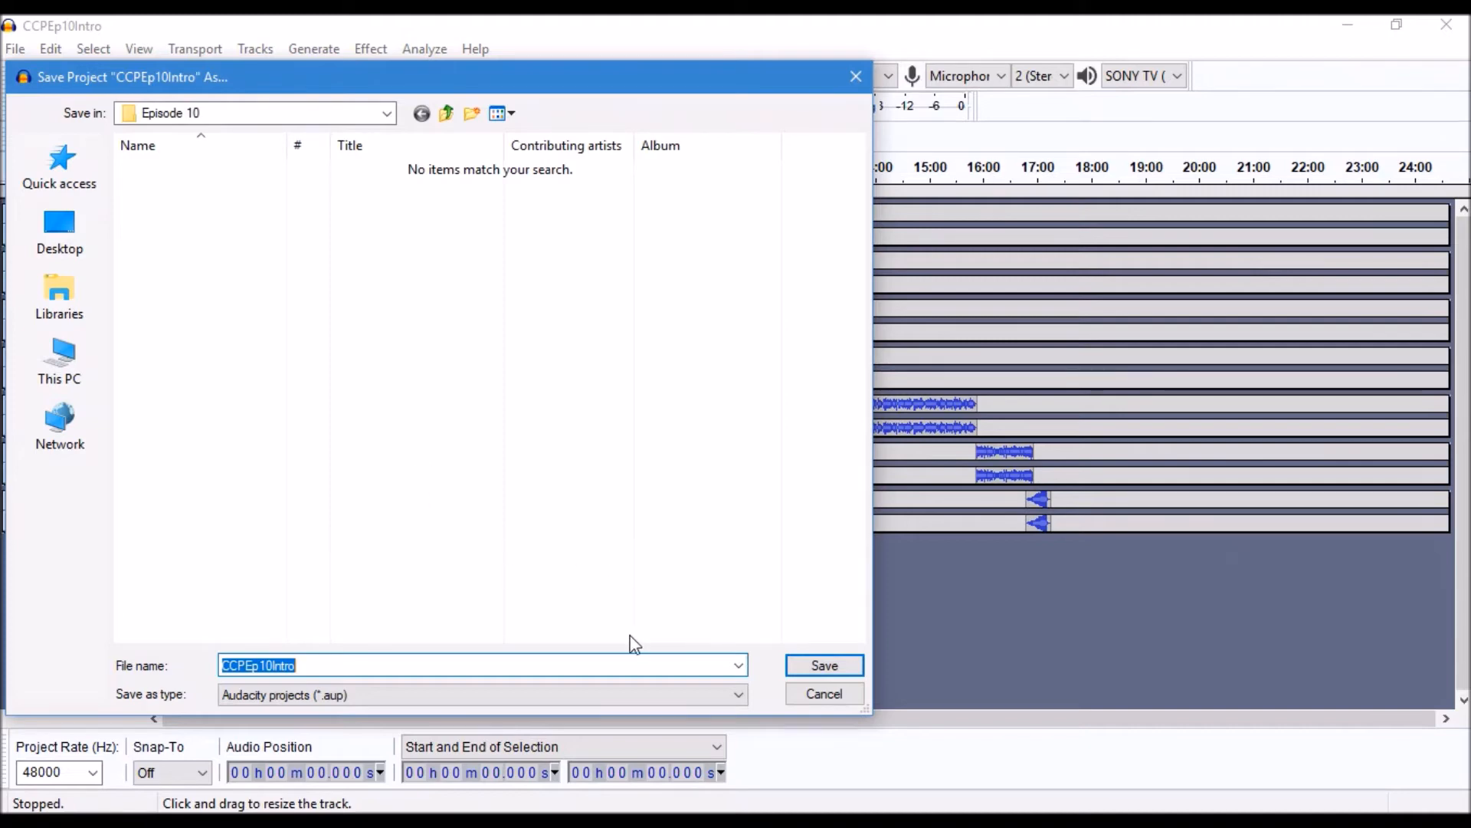
pyautogui.click(473, 660)
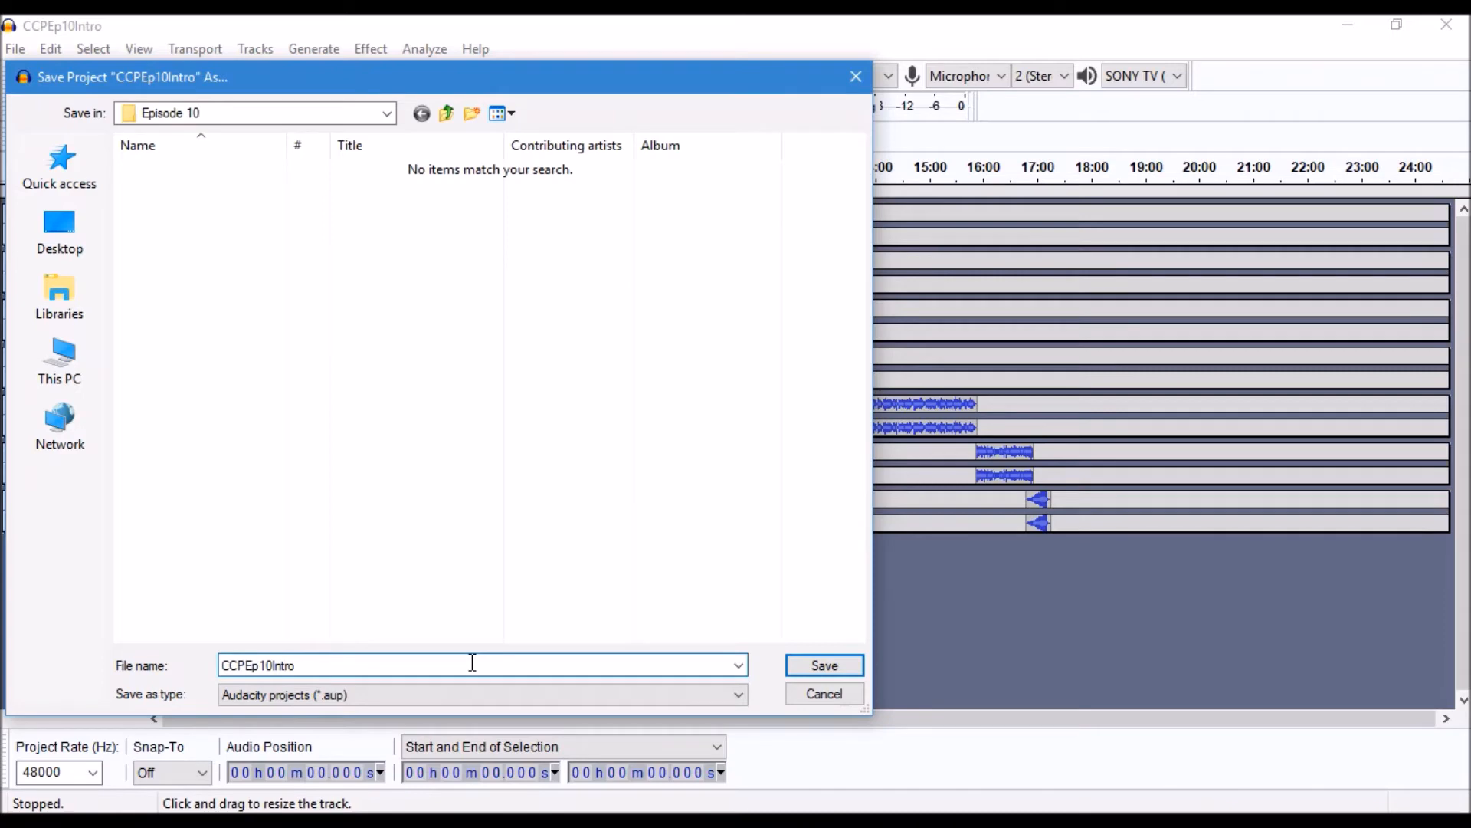
pyautogui.press('BackSpace')
pyautogui.press('BackSpace')
pyautogui.press('BackSpace')
pyautogui.press('BackSpace')
pyautogui.press('BackSpace')
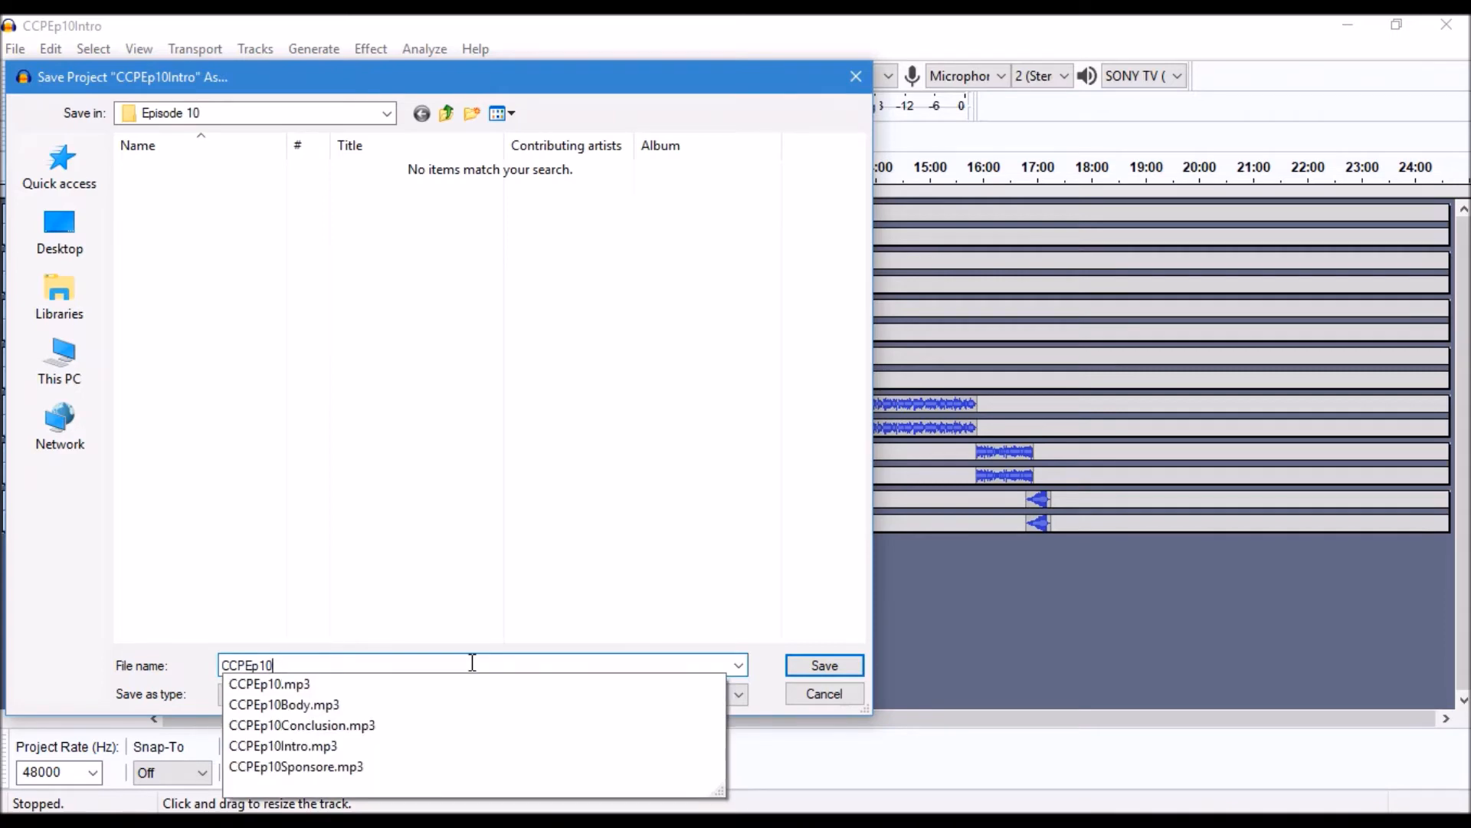
pyautogui.press('Return')
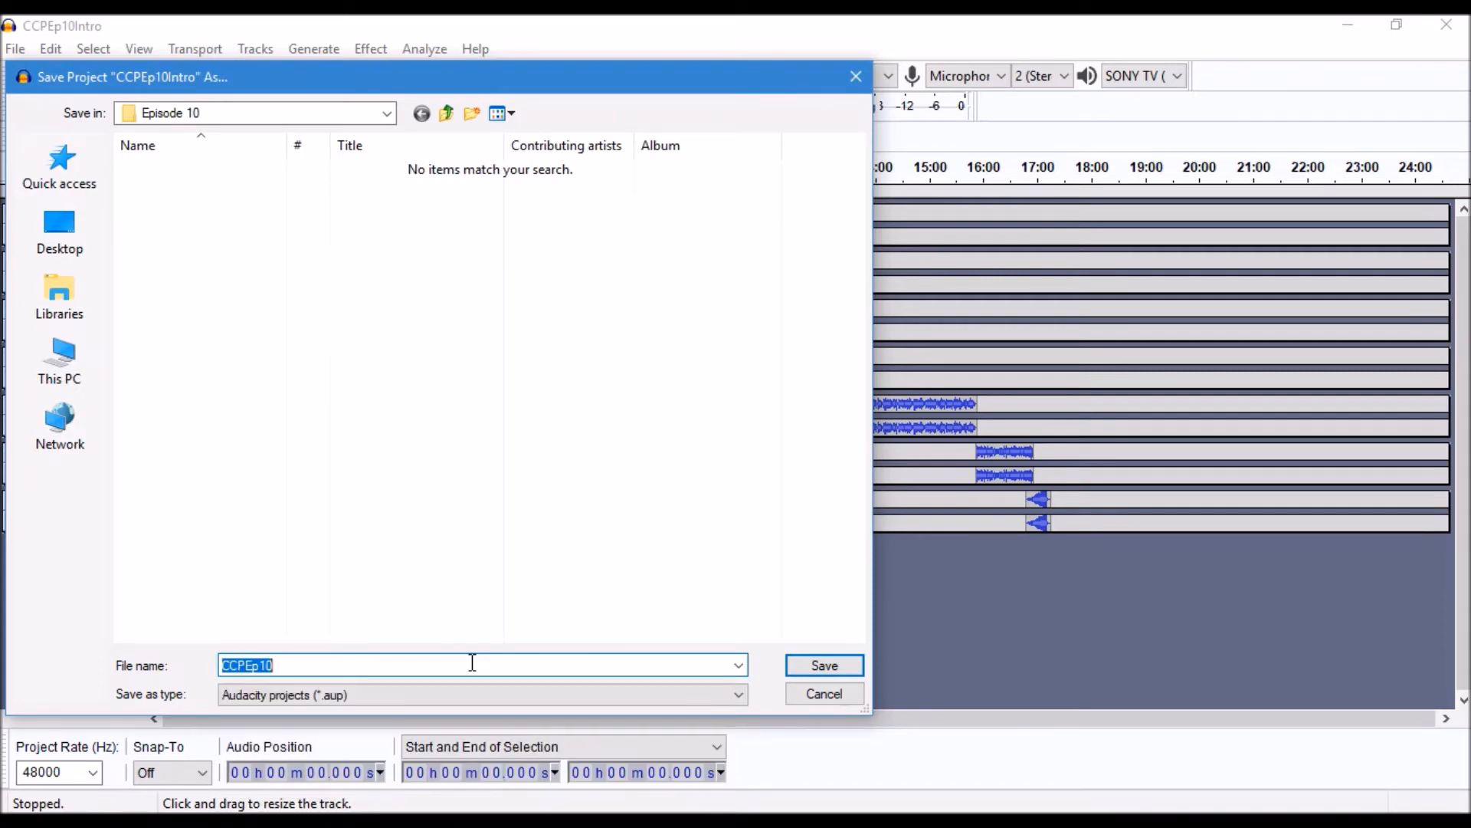